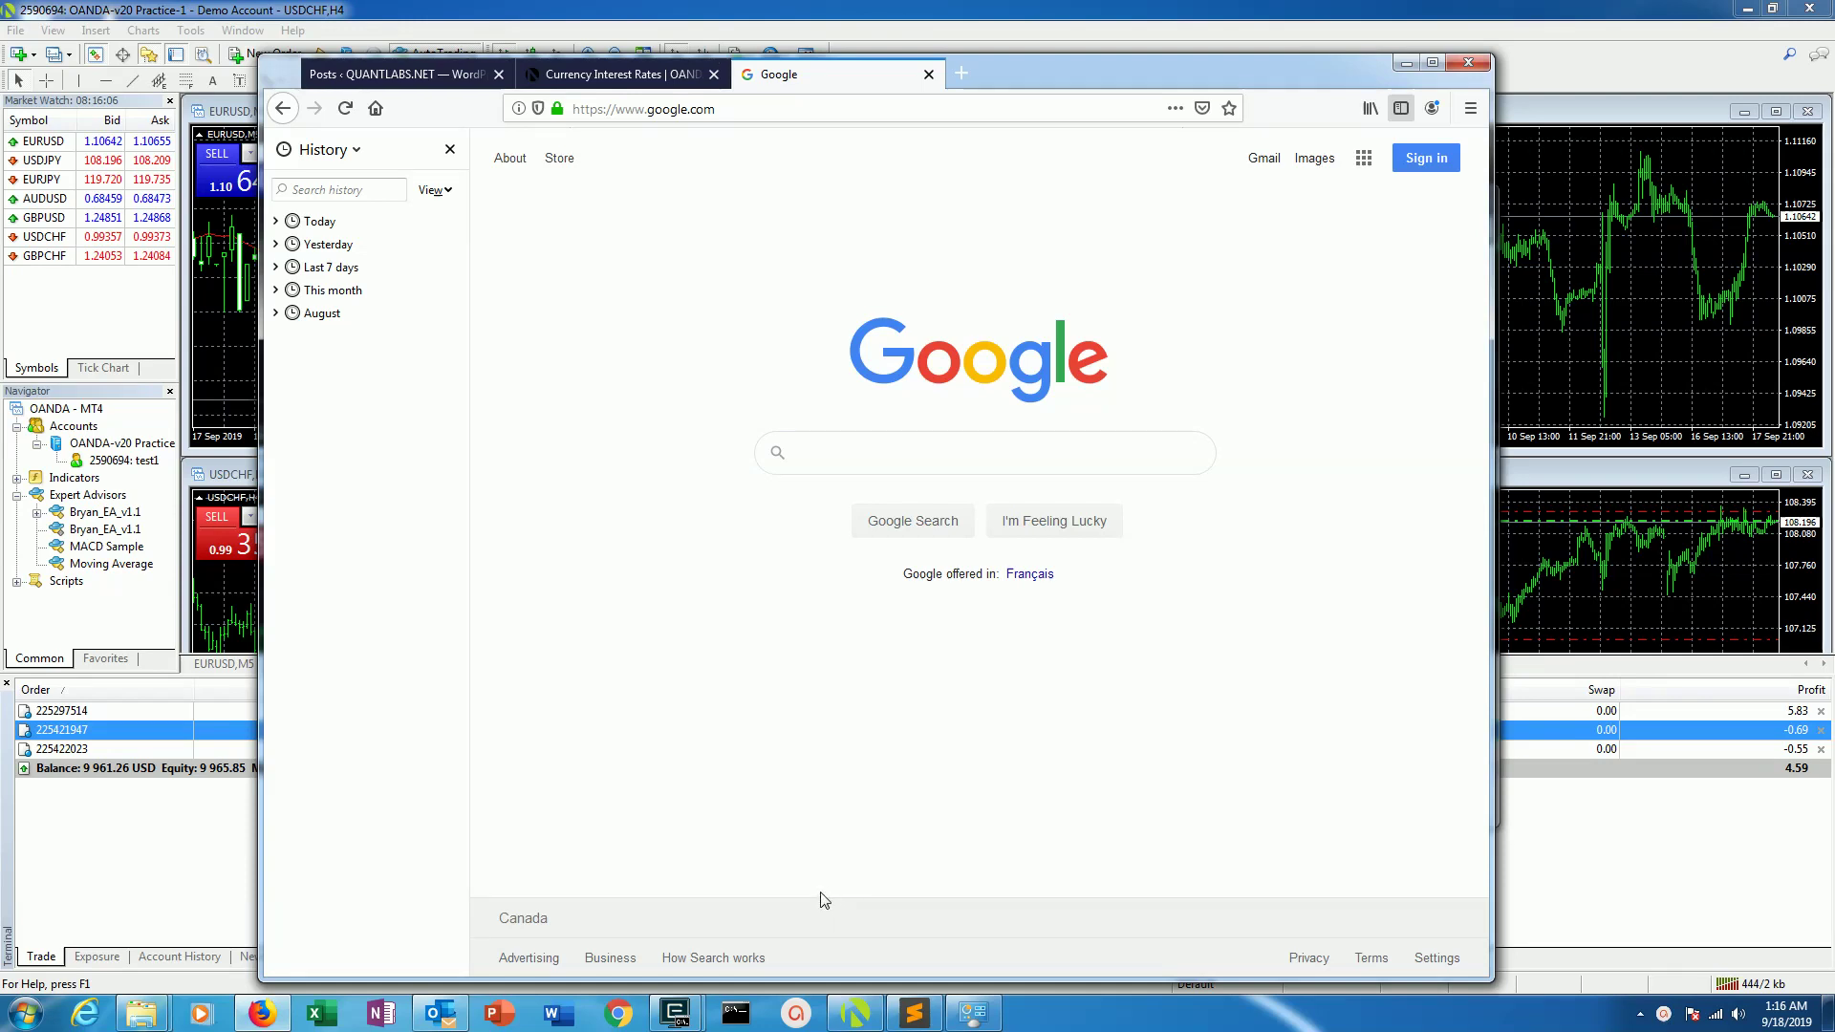
Step: Bring Outlook's signals inbox forward to show the NZD_USD entry email at 0.63376
left_click(439, 1013)
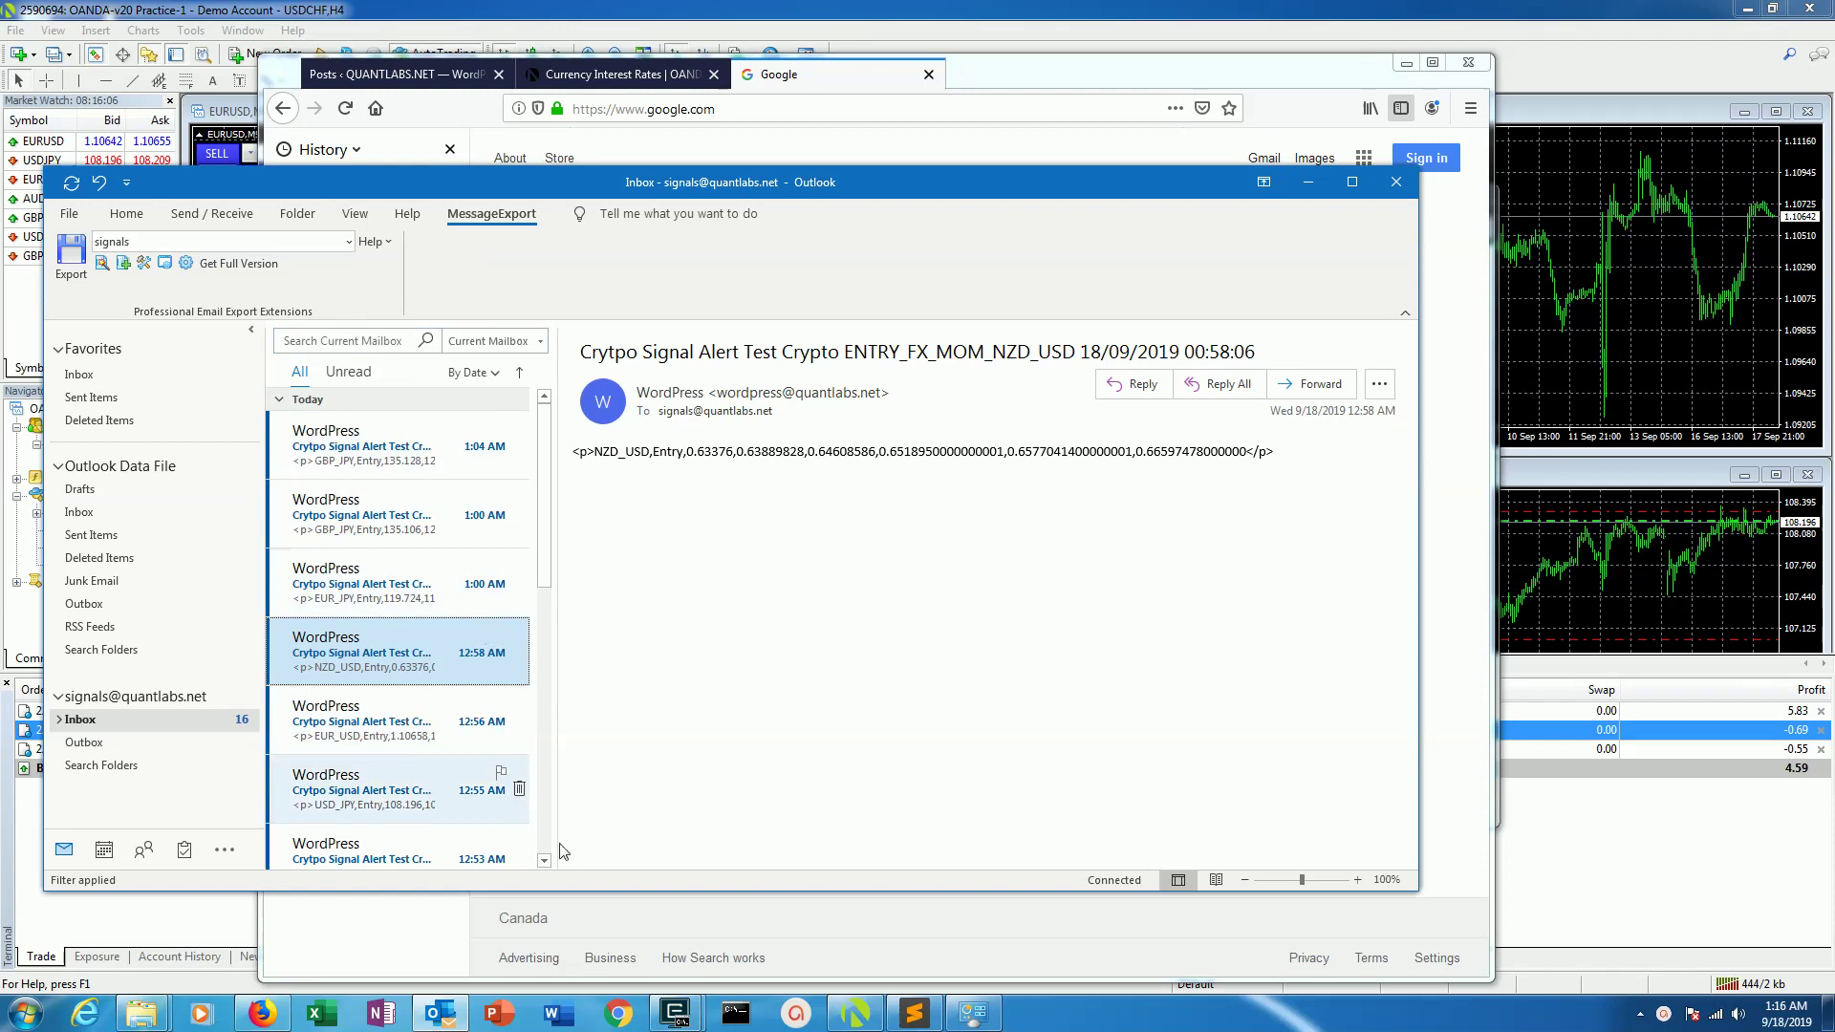
left_click(681, 1018)
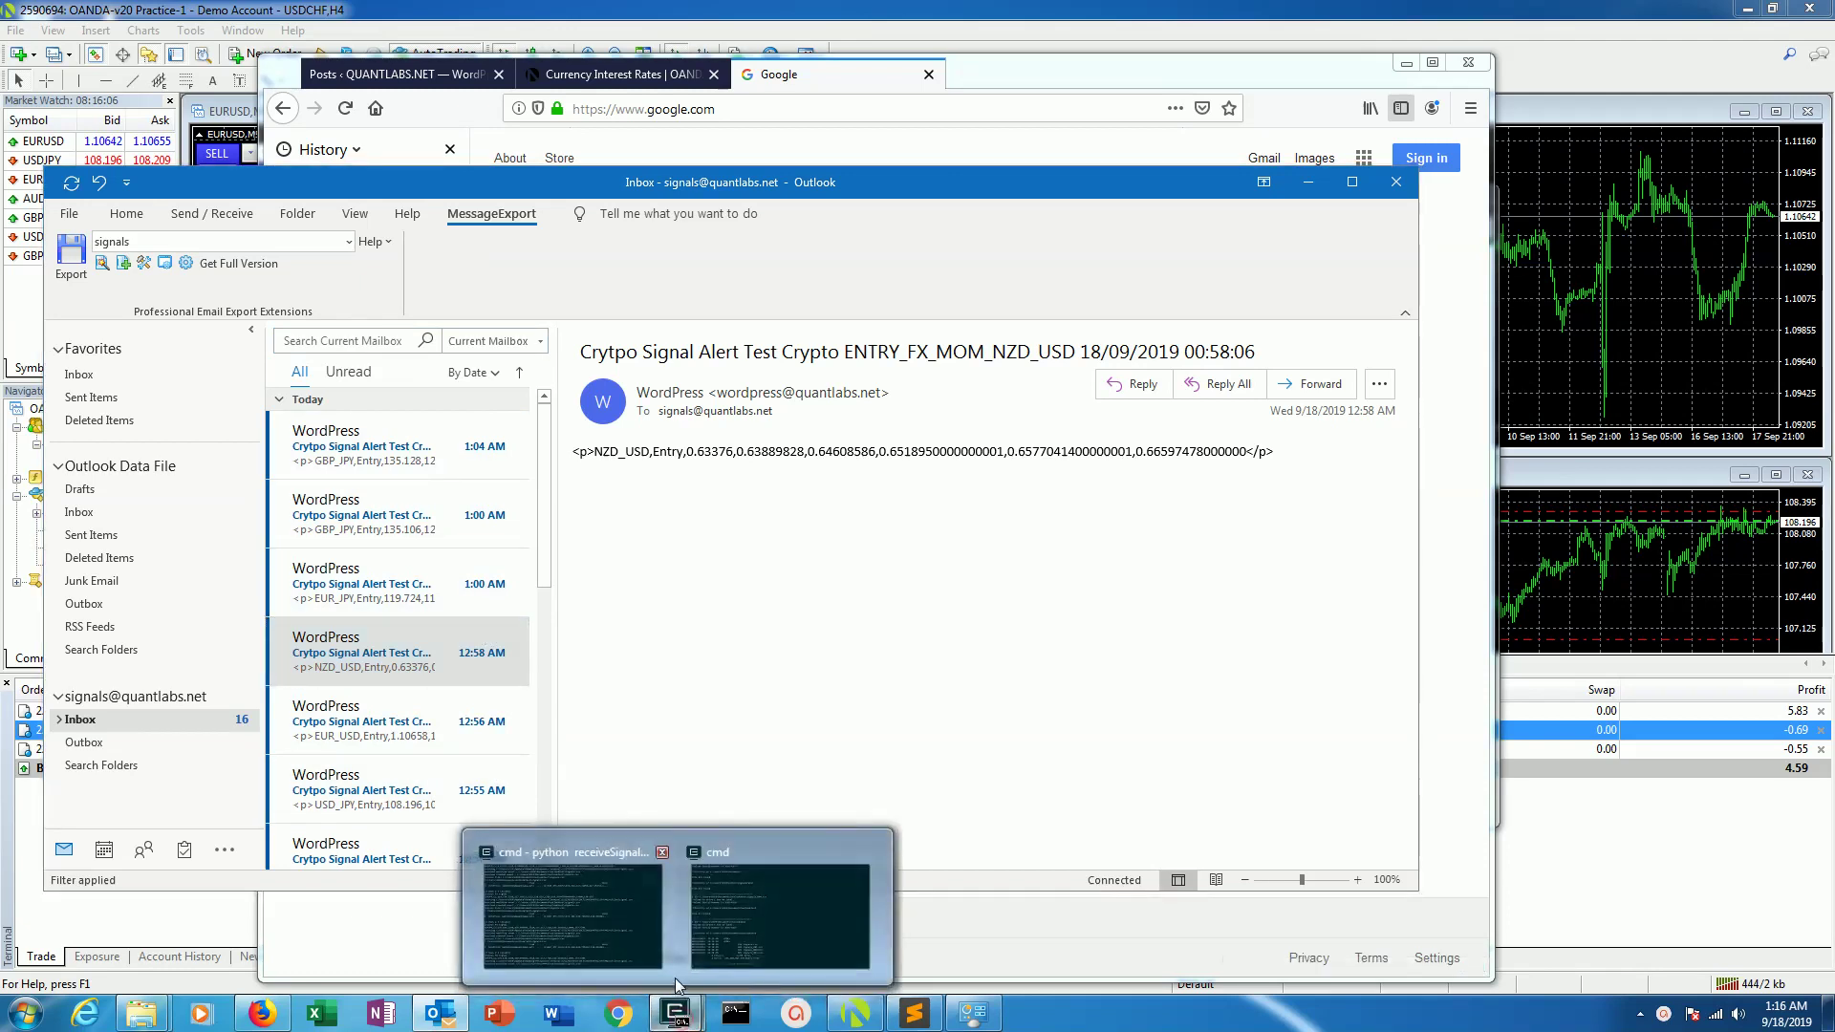
Step: Scroll through the receiveSignalCryptoFx2.py console output of processed FX signals, then return to MetaTrader 4
left_click(574, 877)
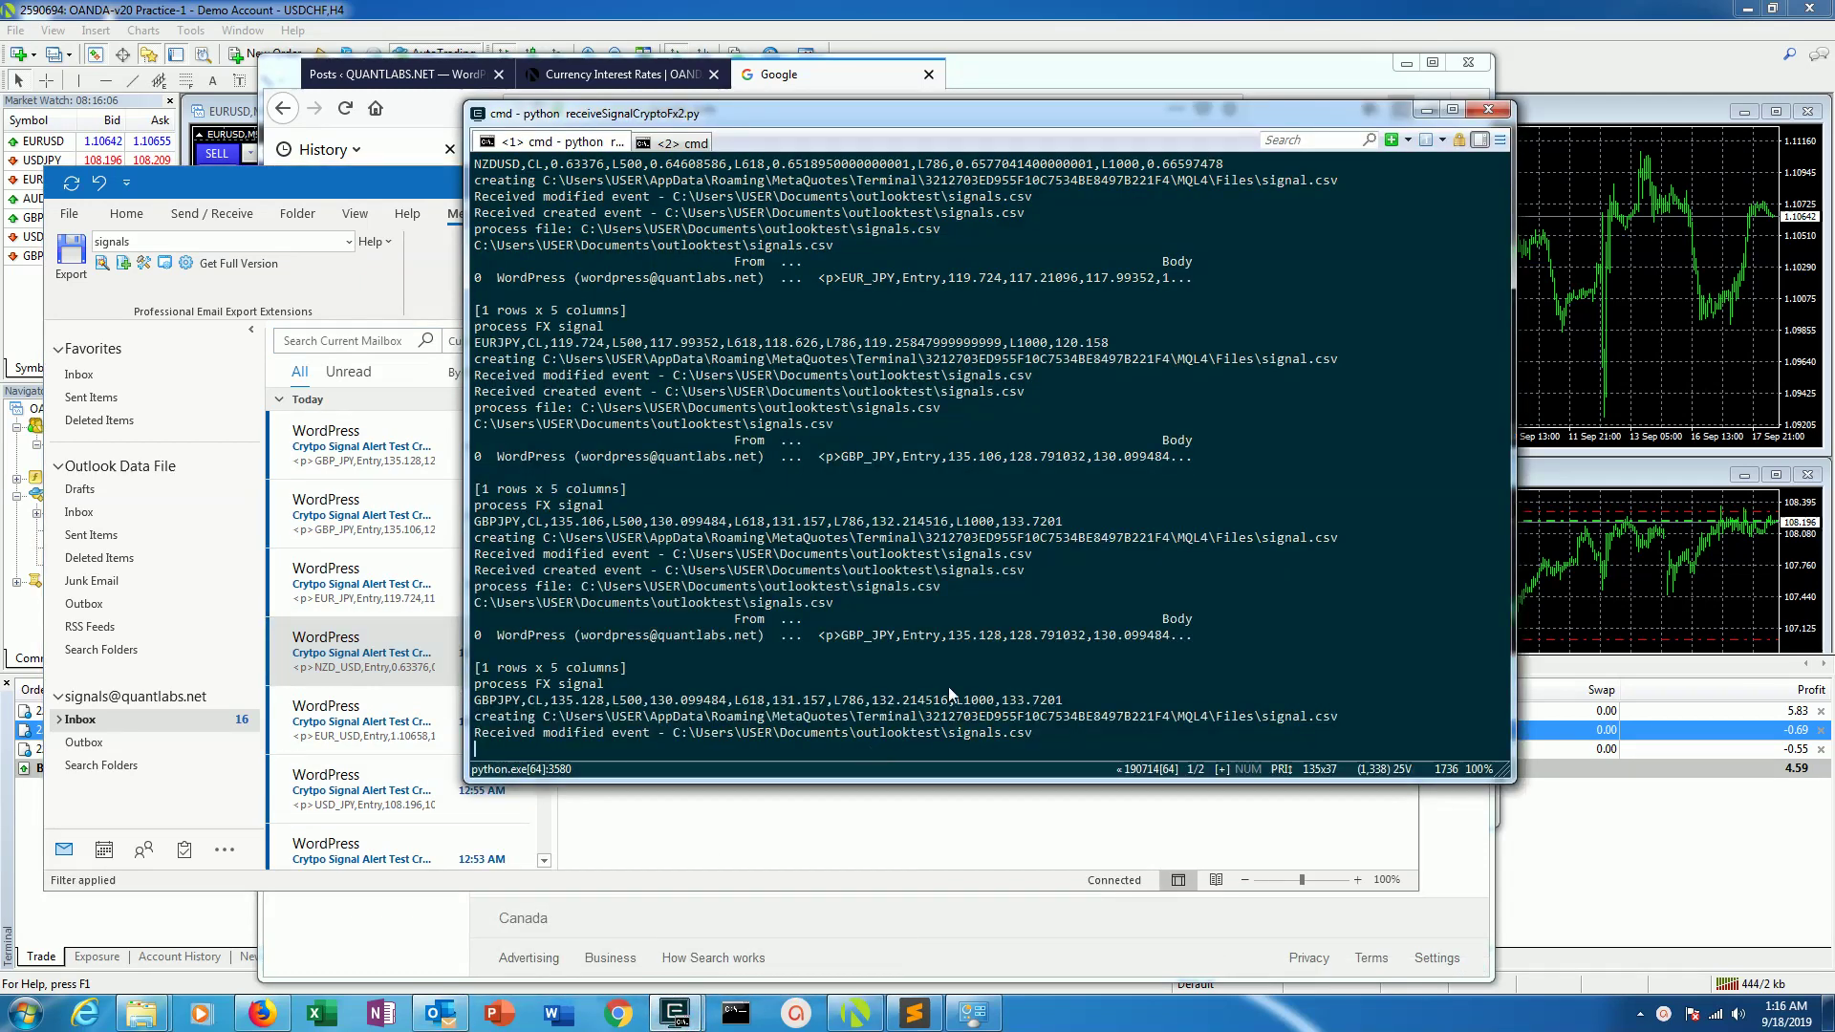
scroll(943, 686, "up", 9)
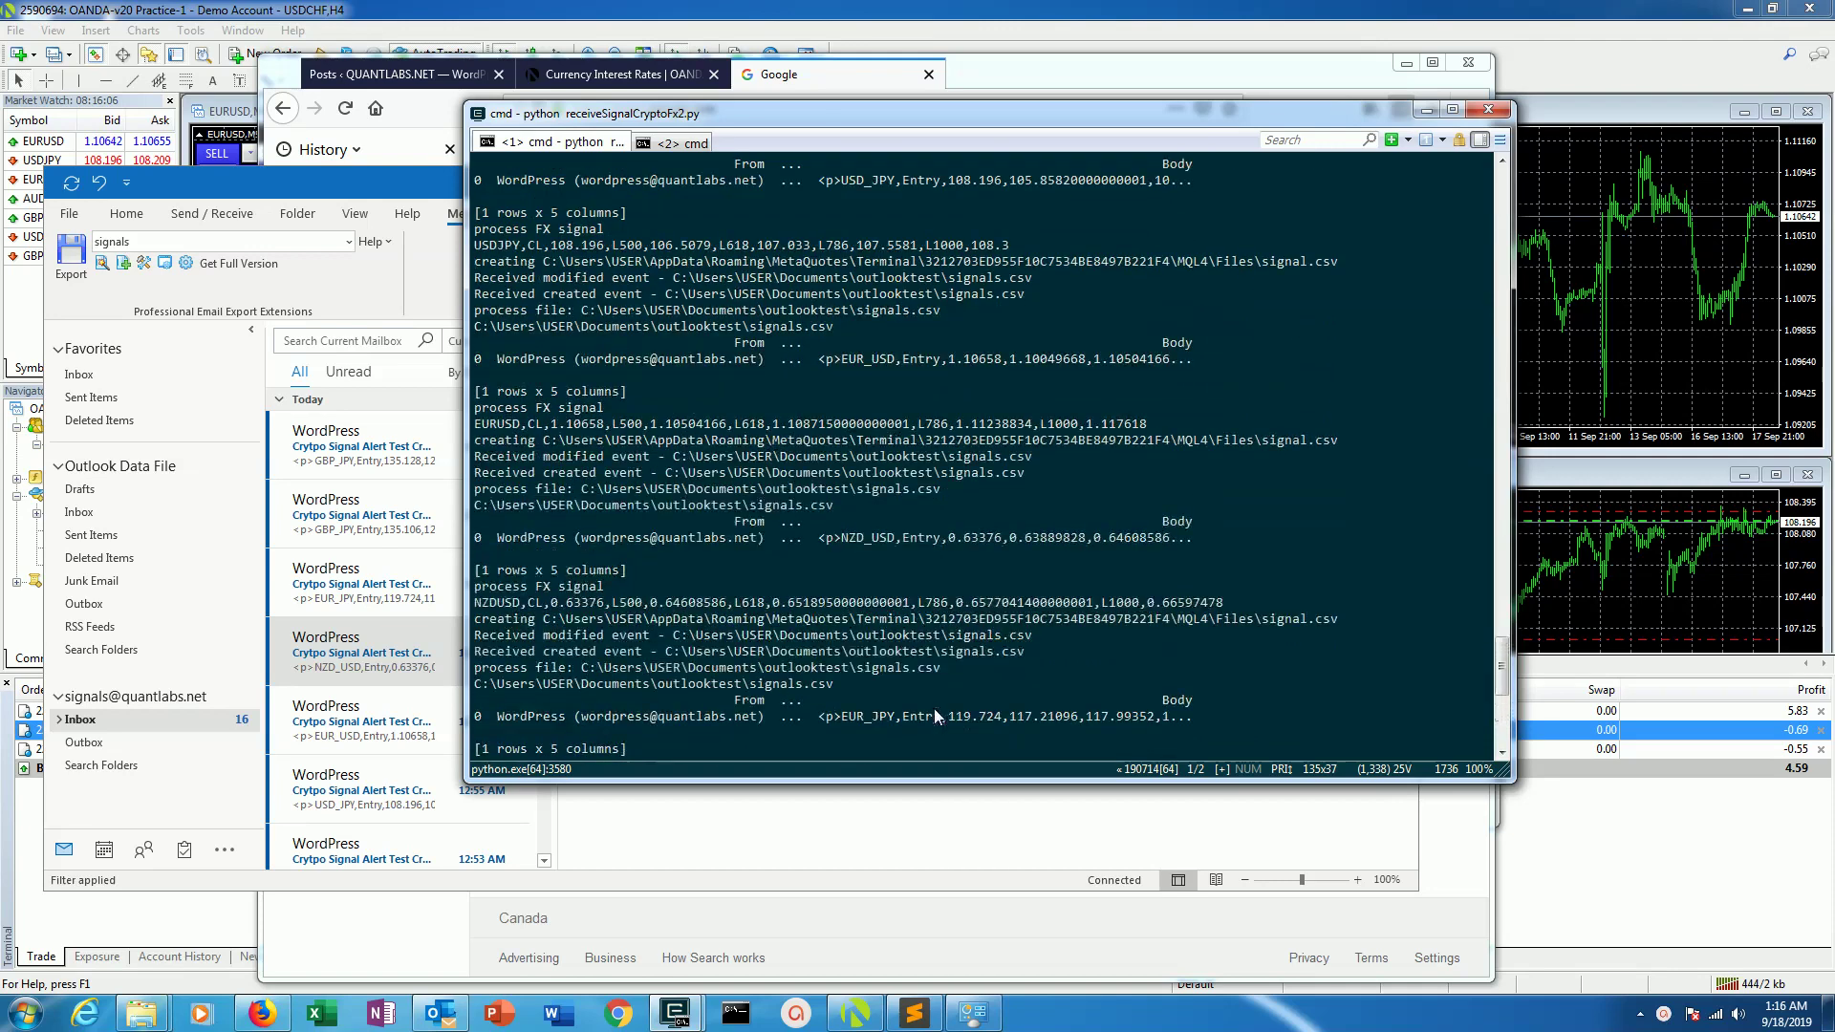
scroll(932, 708, "up", 9)
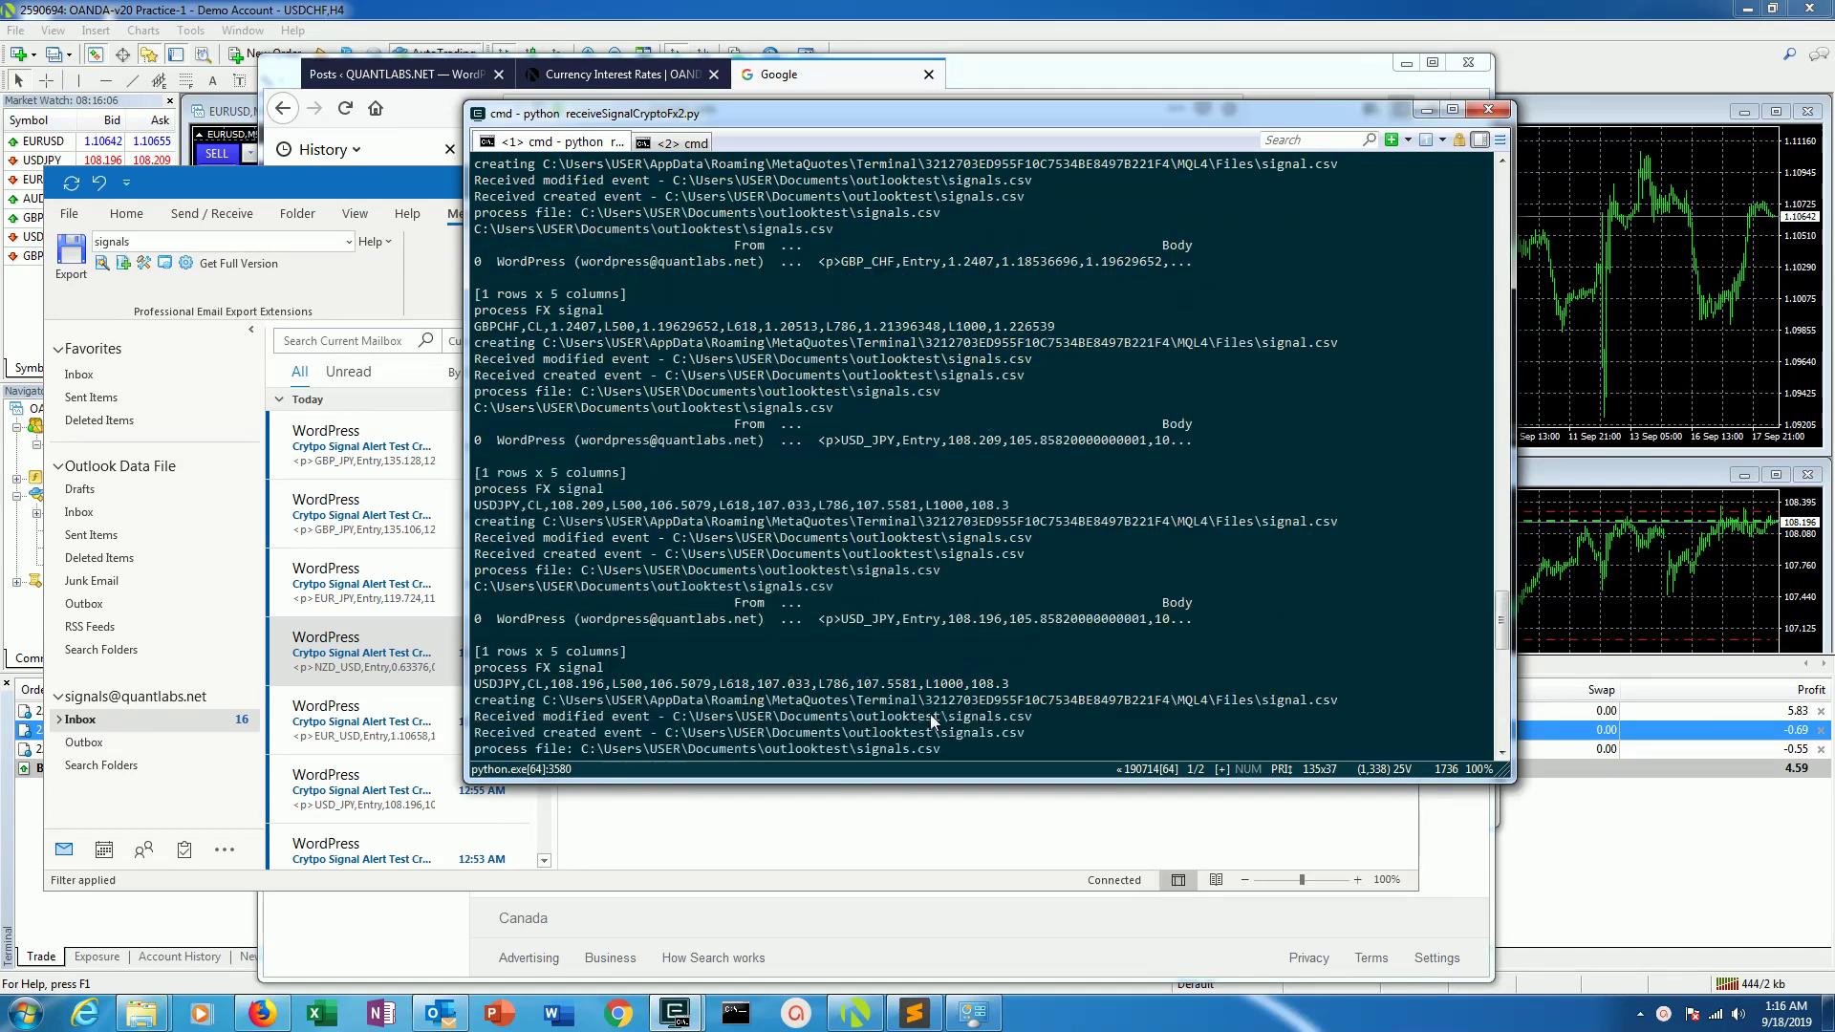
scroll(930, 714, "down", 18)
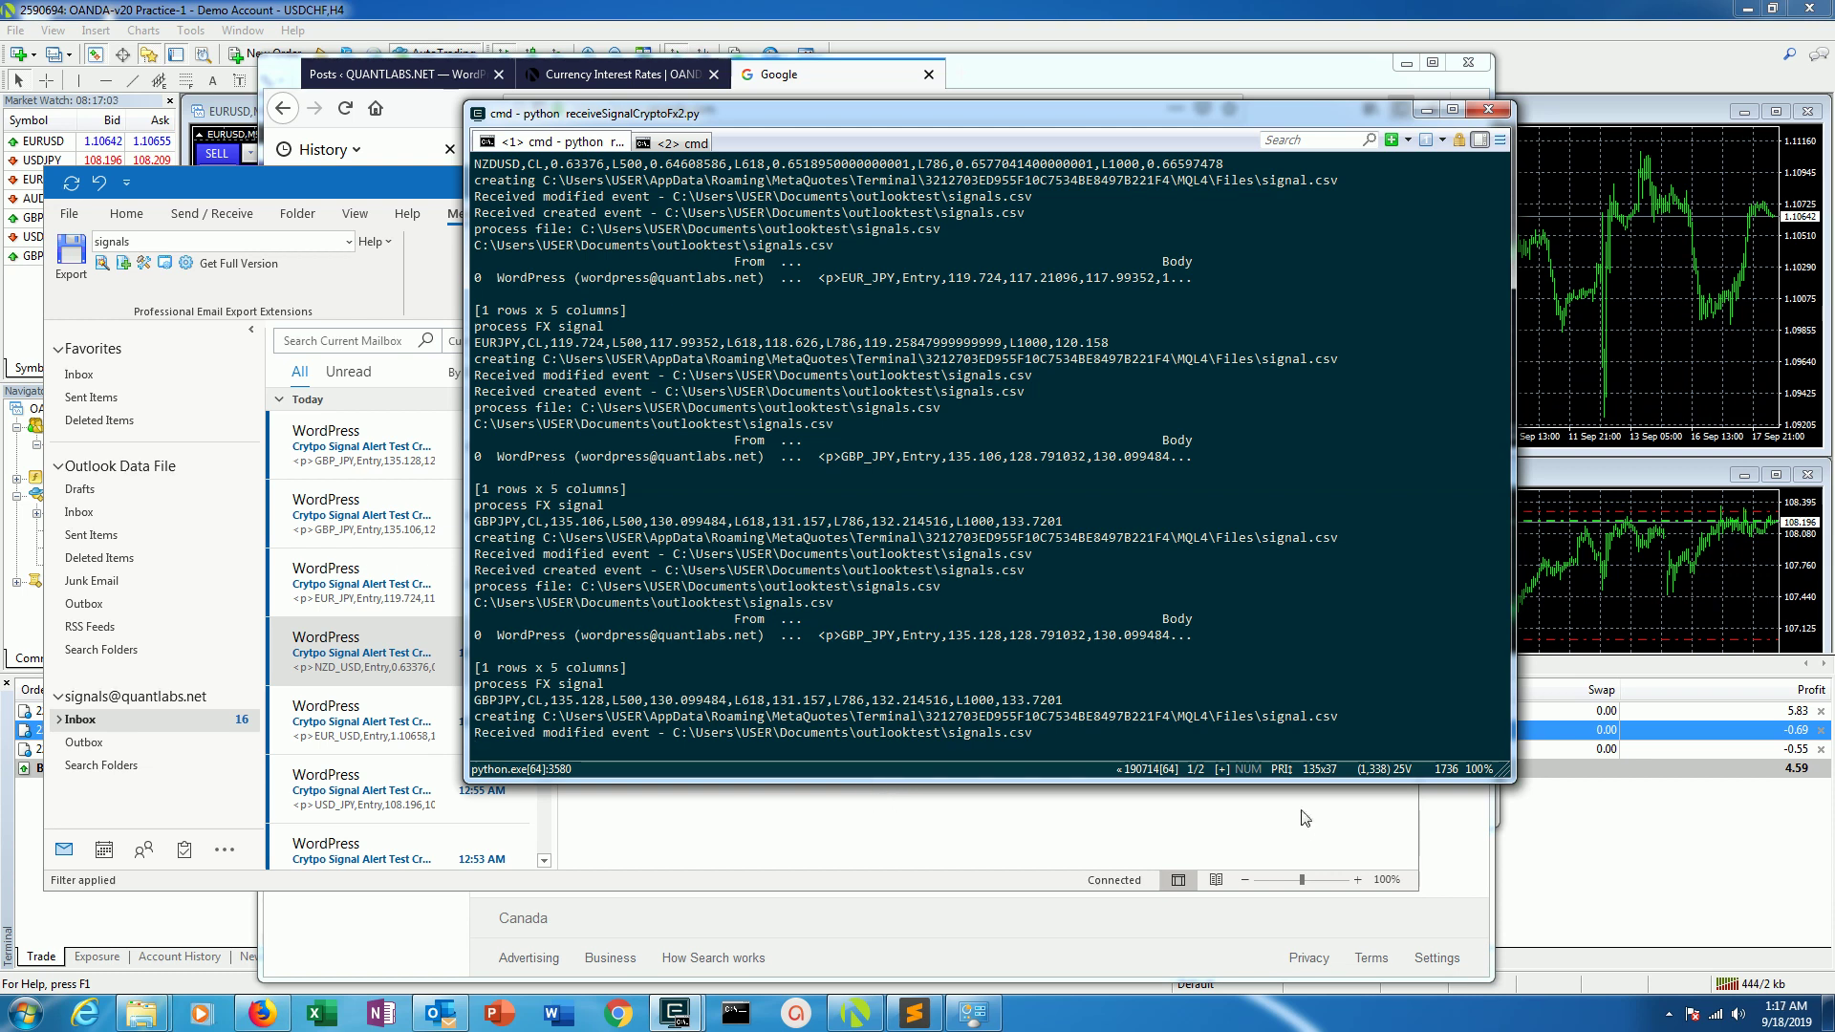
left_click(1583, 834)
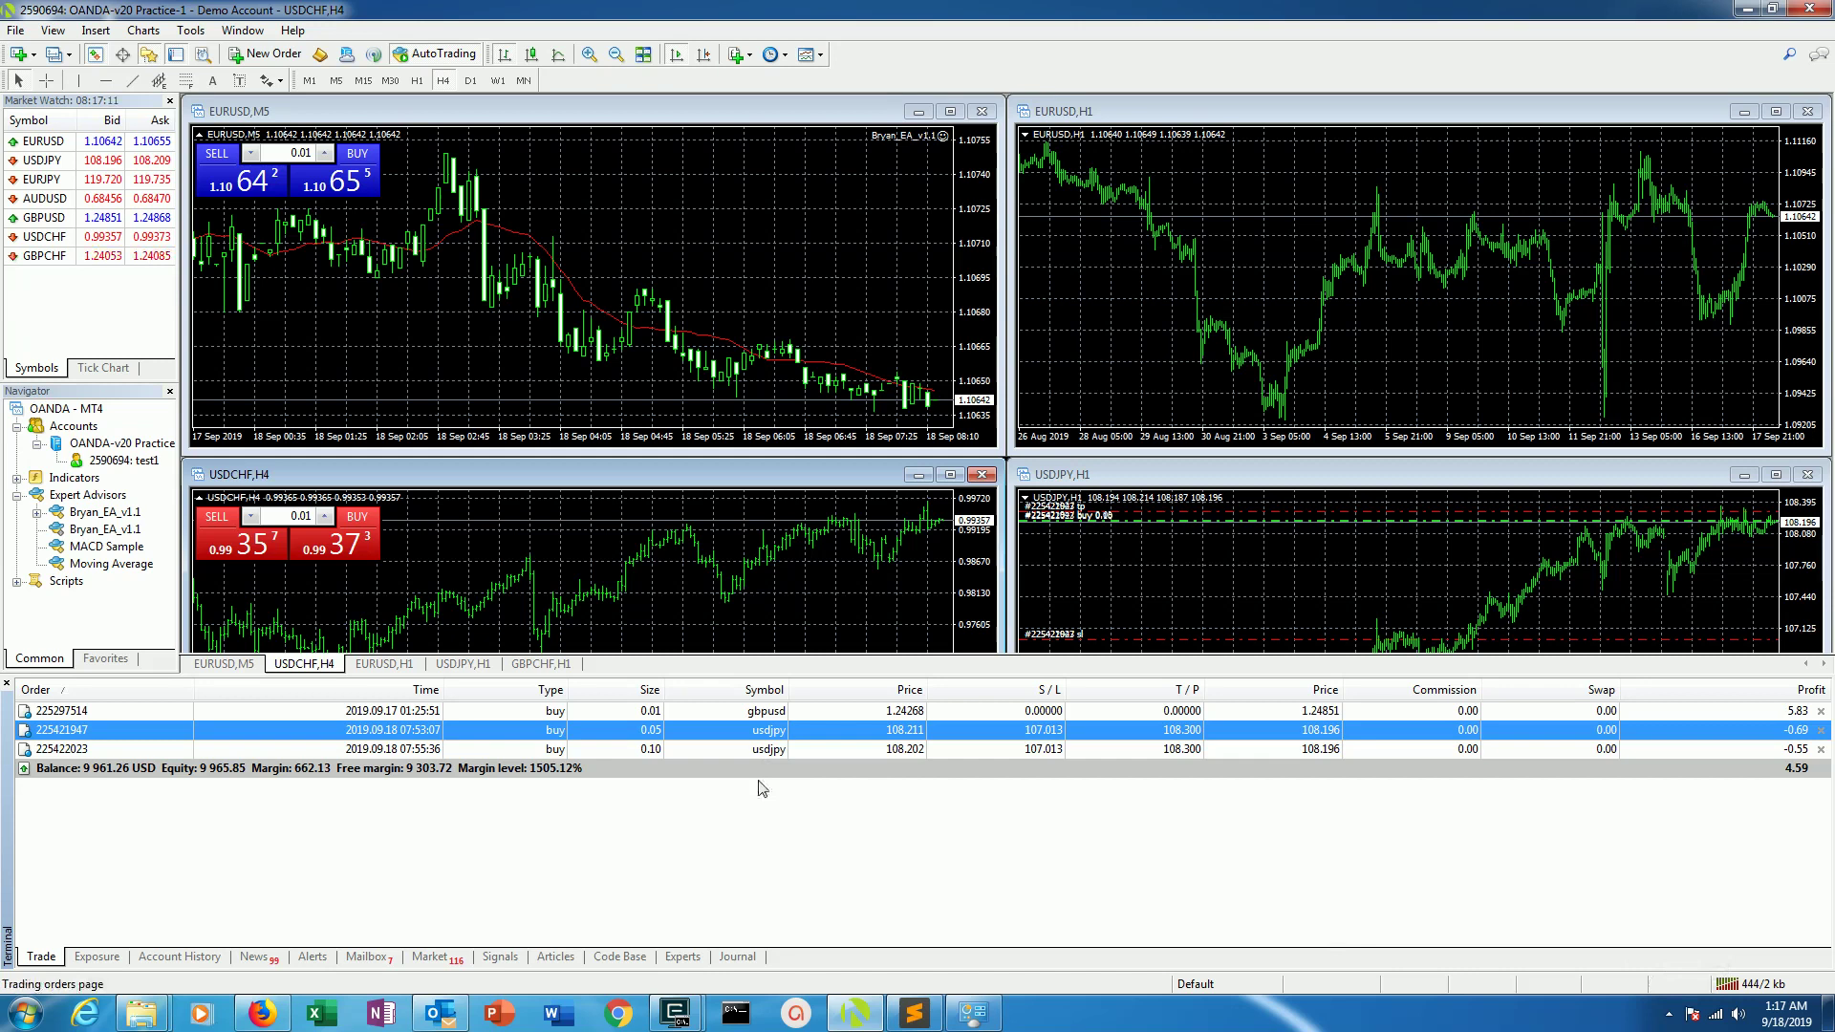
Step: Collapse the OANDA-v20 Practice account node in the Navigator
left_click(36, 444)
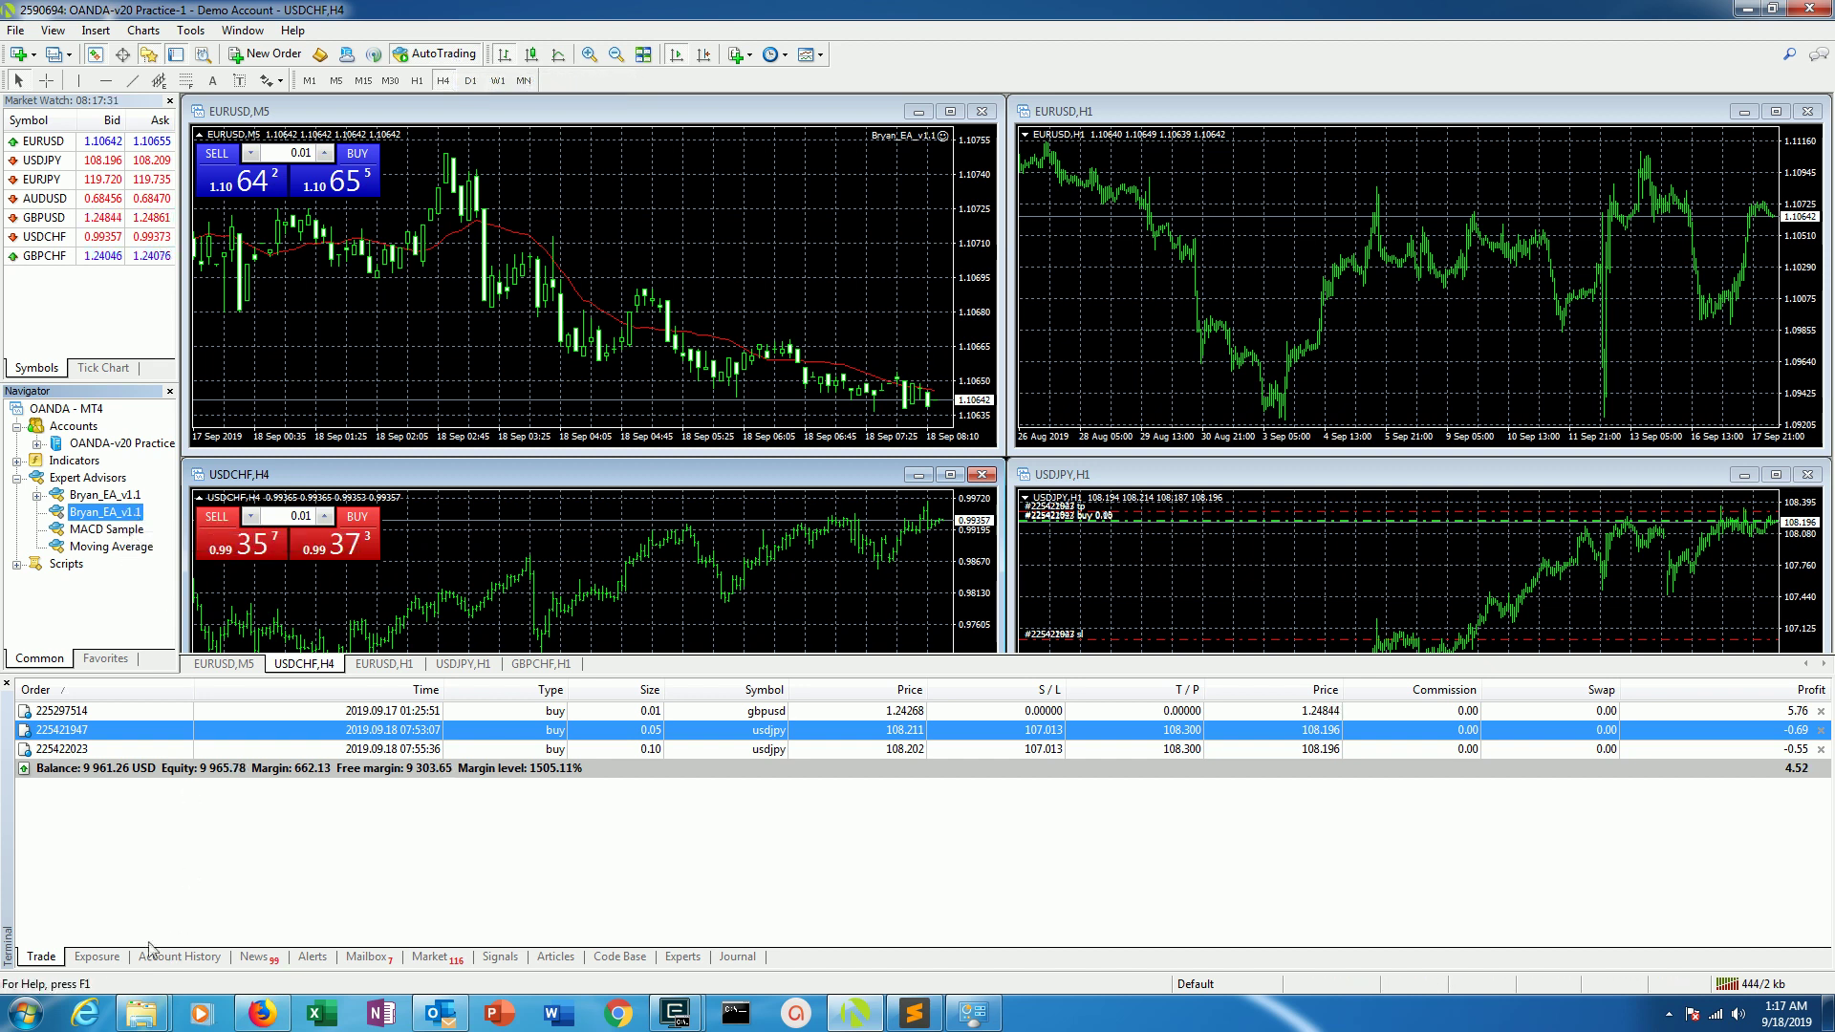
Step: Open the data folder's MQL4\Experts directory to check Bryan_EA_v1.1.ex4, then return to MetaTrader 4
left_click(15, 29)
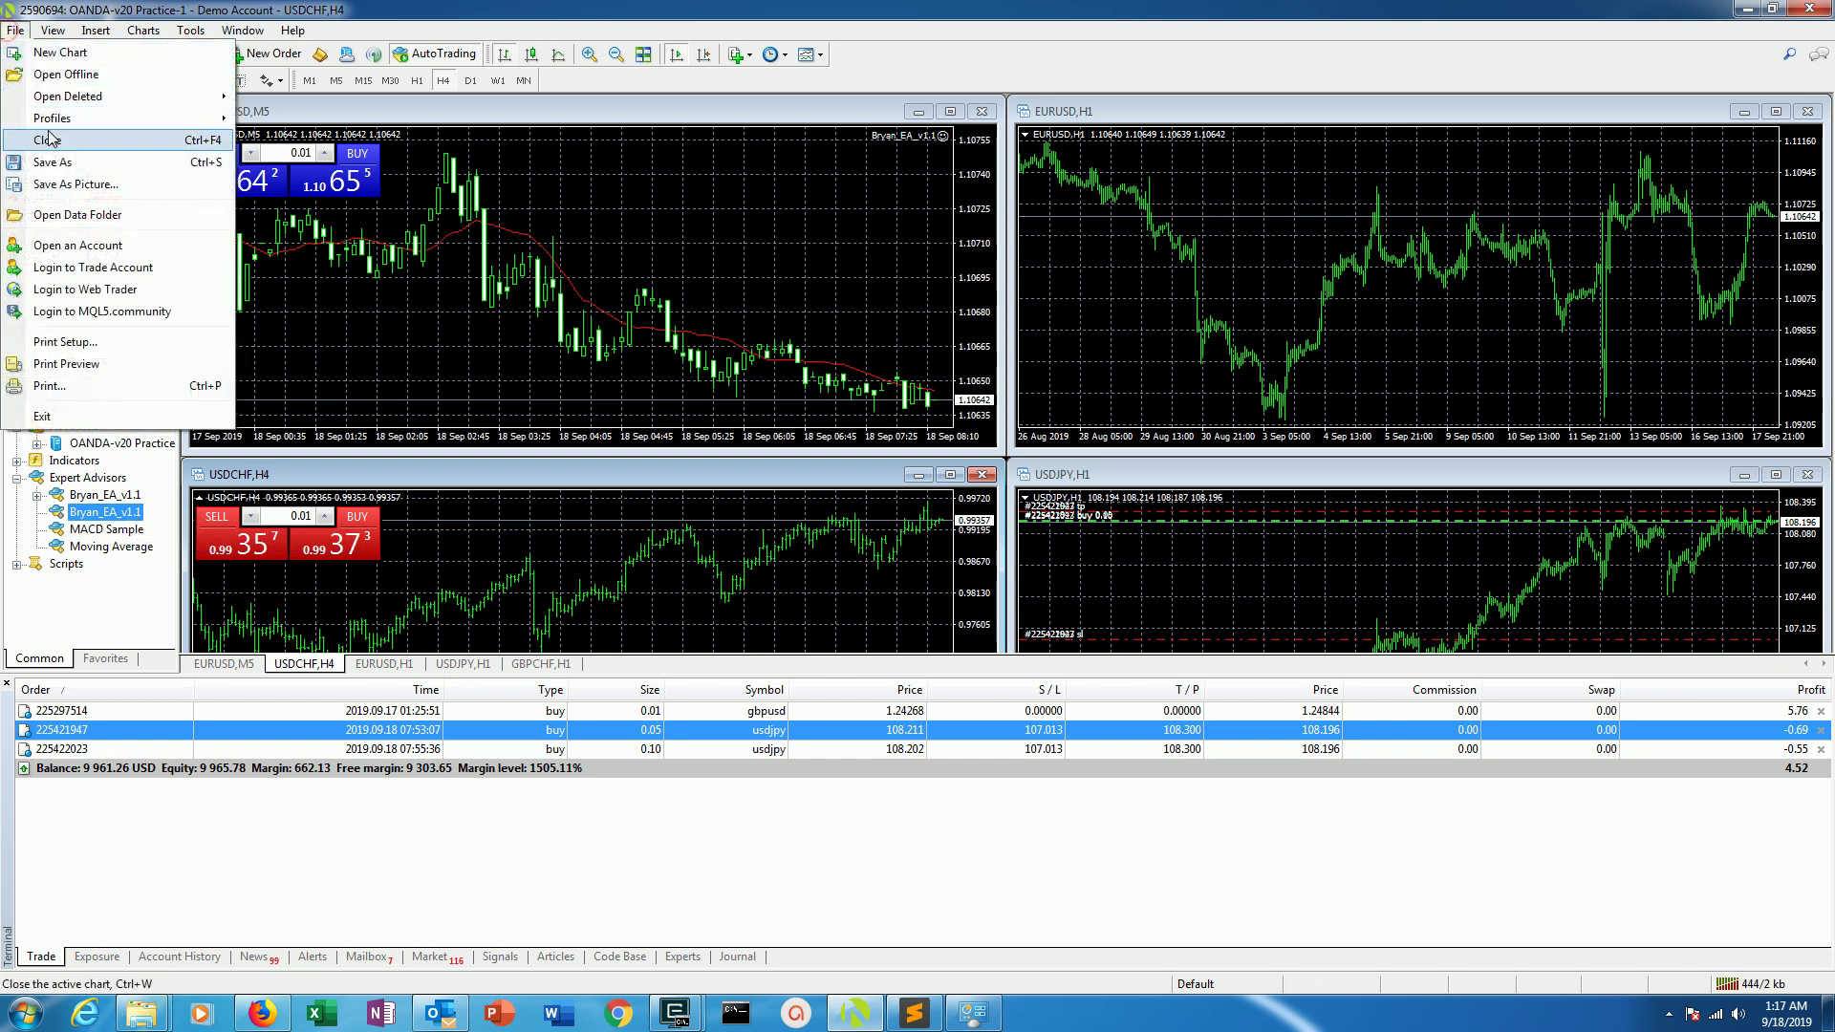
left_click(91, 214)
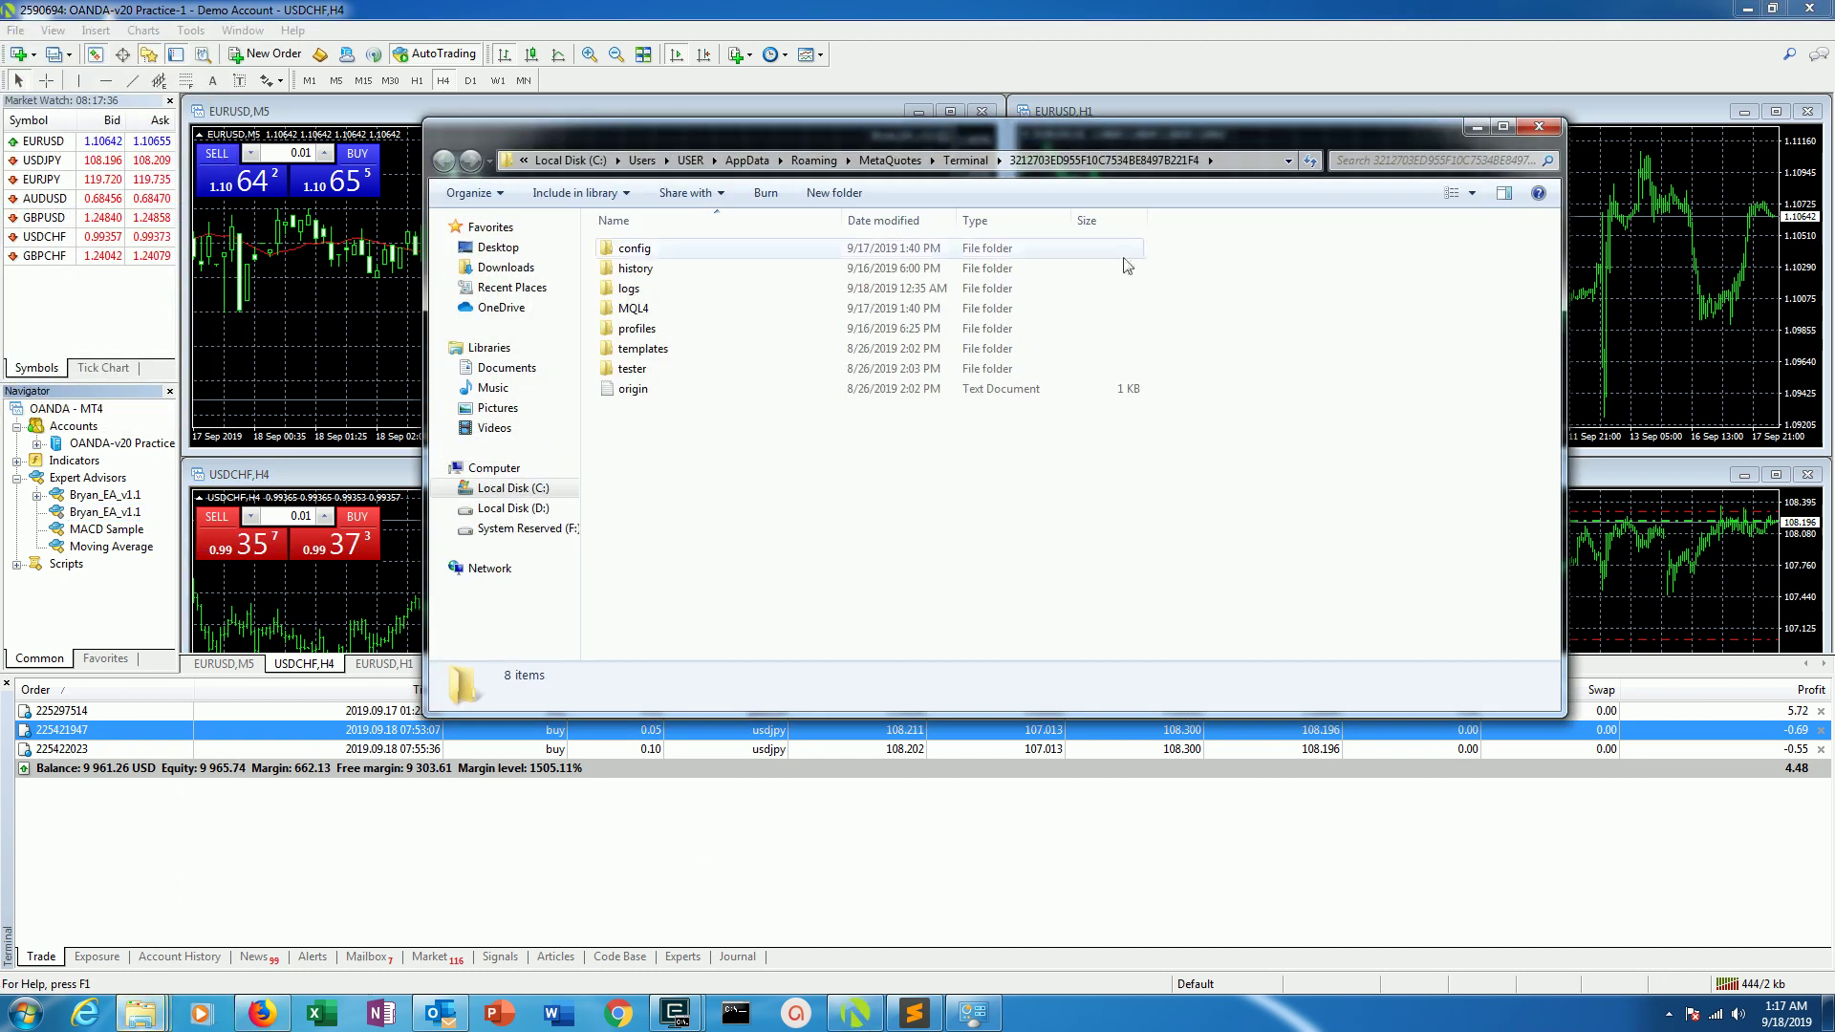
double_click(630, 309)
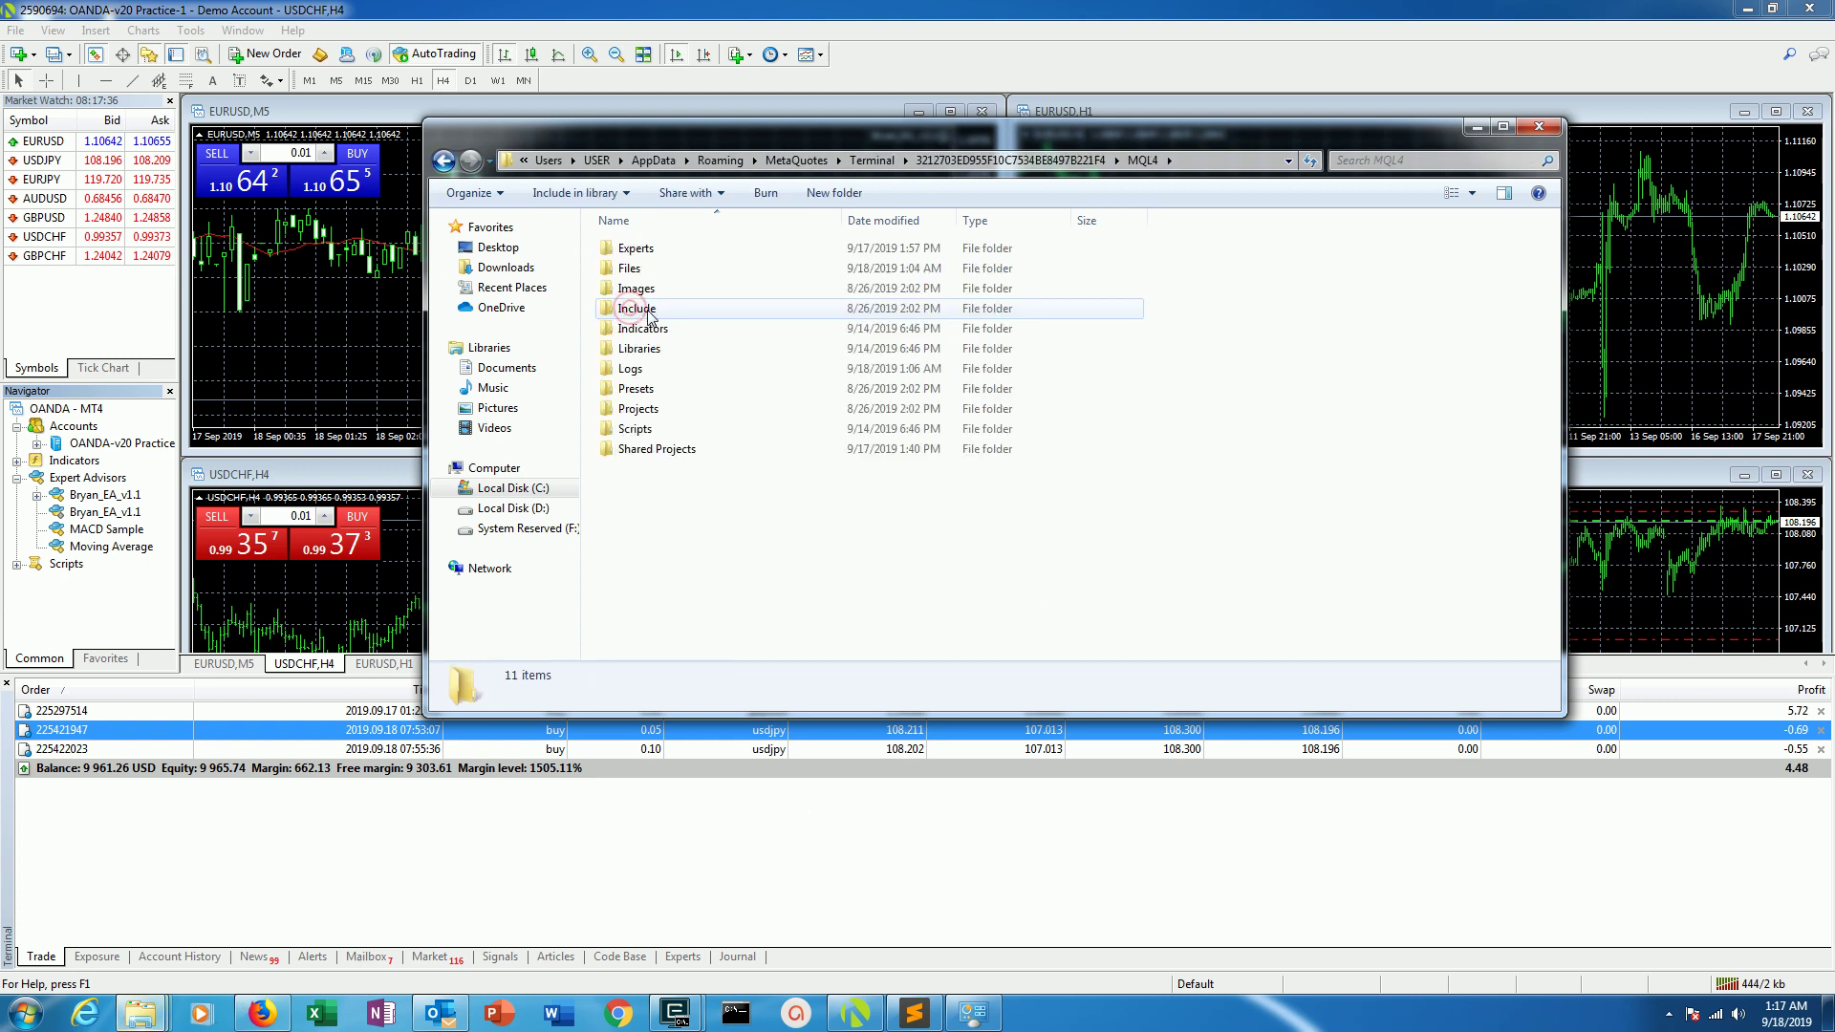
left_click(643, 254)
double_click(643, 252)
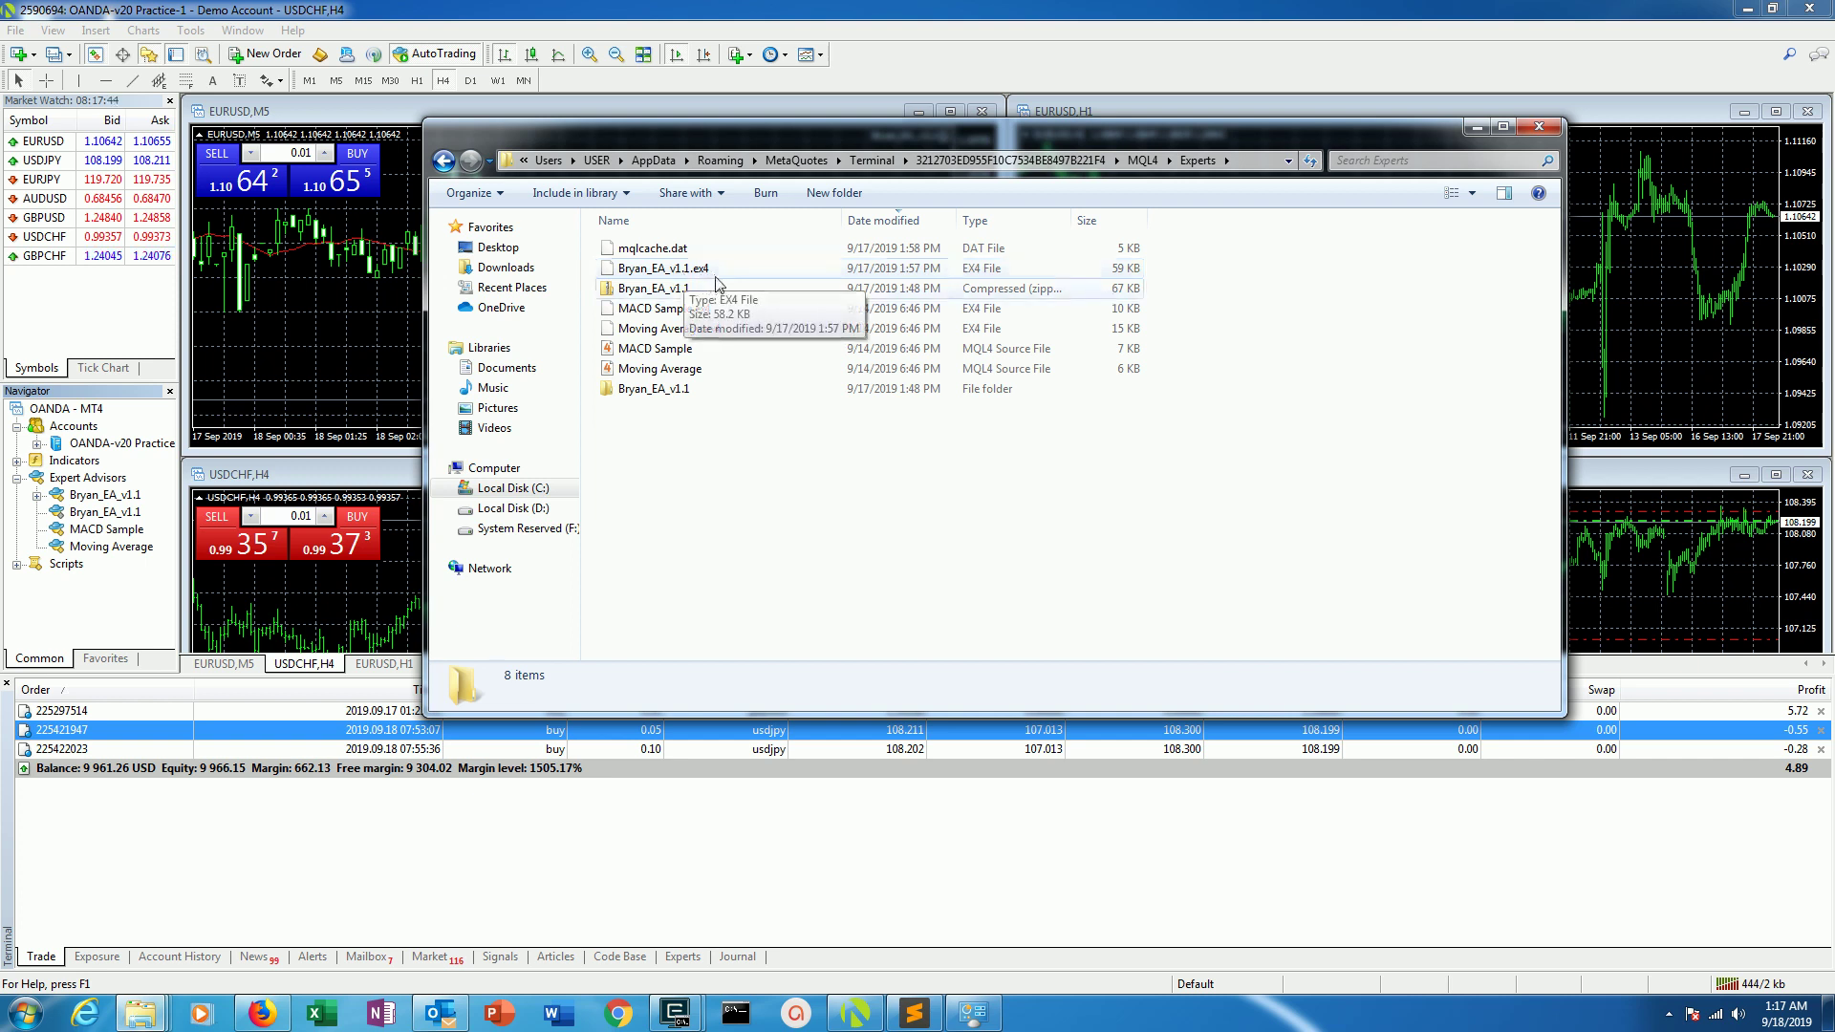
left_click(313, 845)
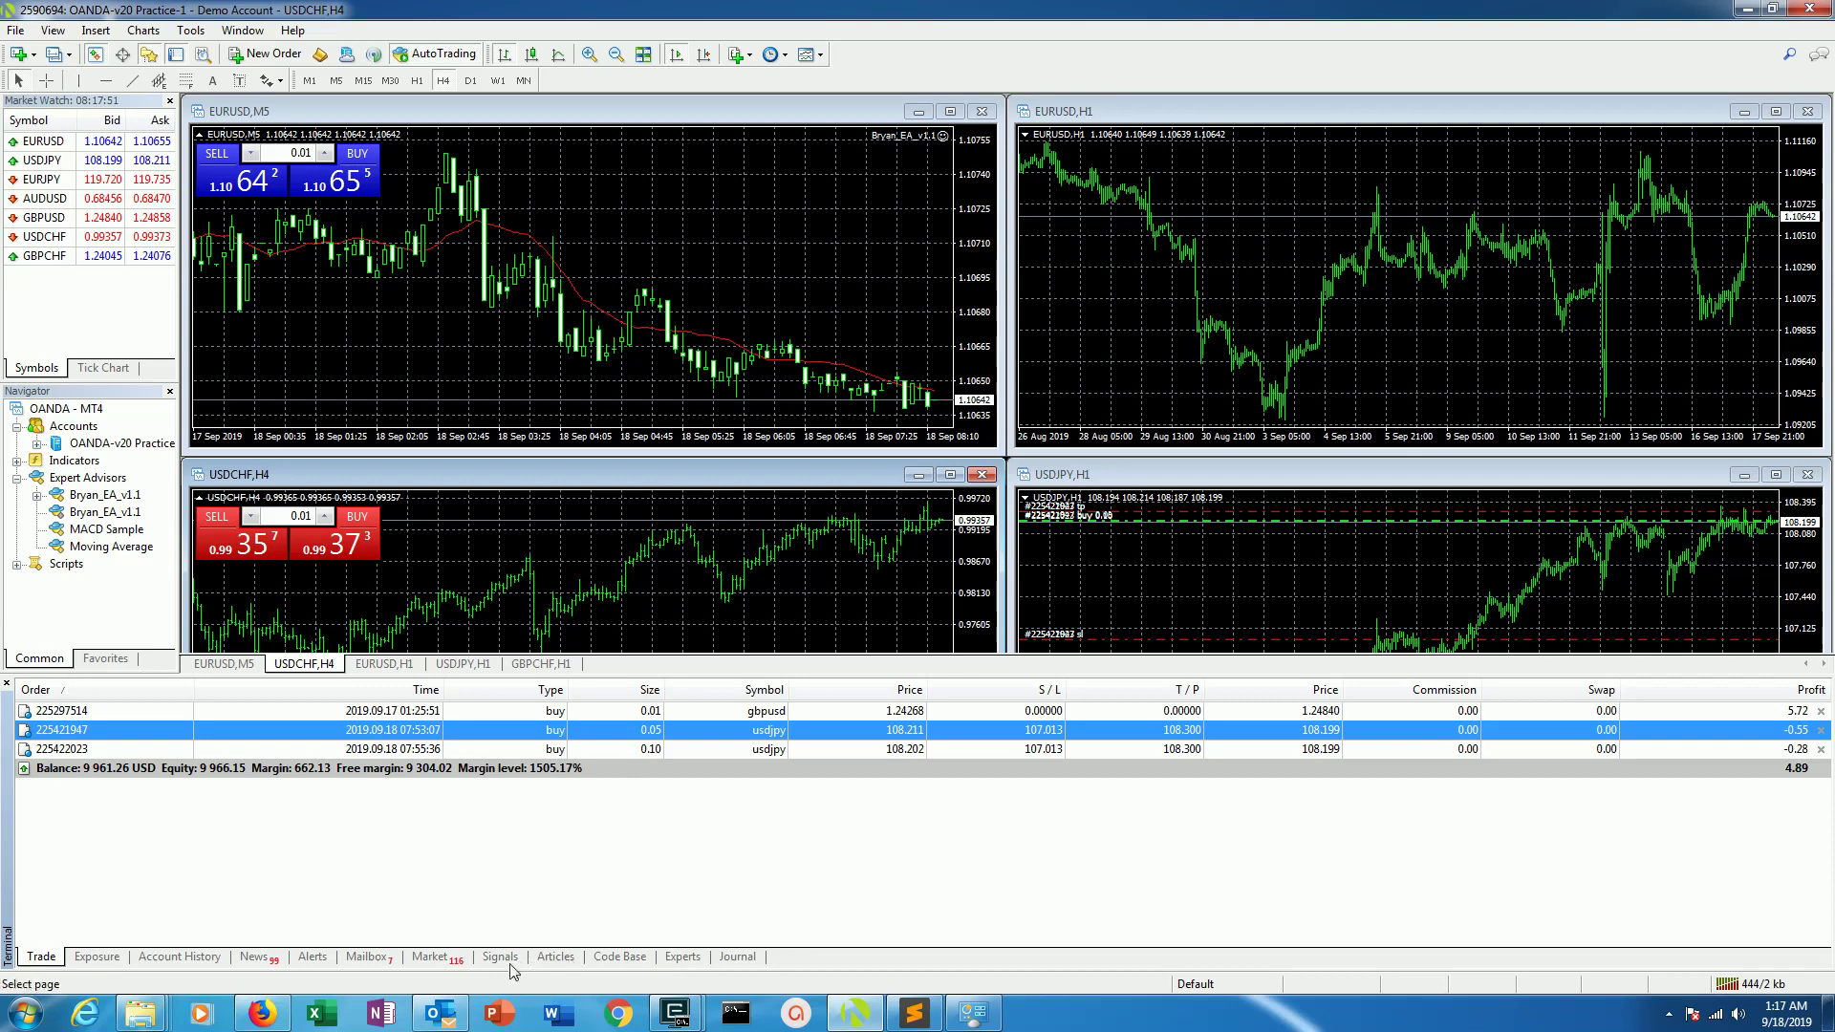
Step: Switch the Terminal panel to the Experts tab and scroll through the Bryan_EA_v1.1 log entries
left_click(682, 957)
scroll(688, 894, "down", 10)
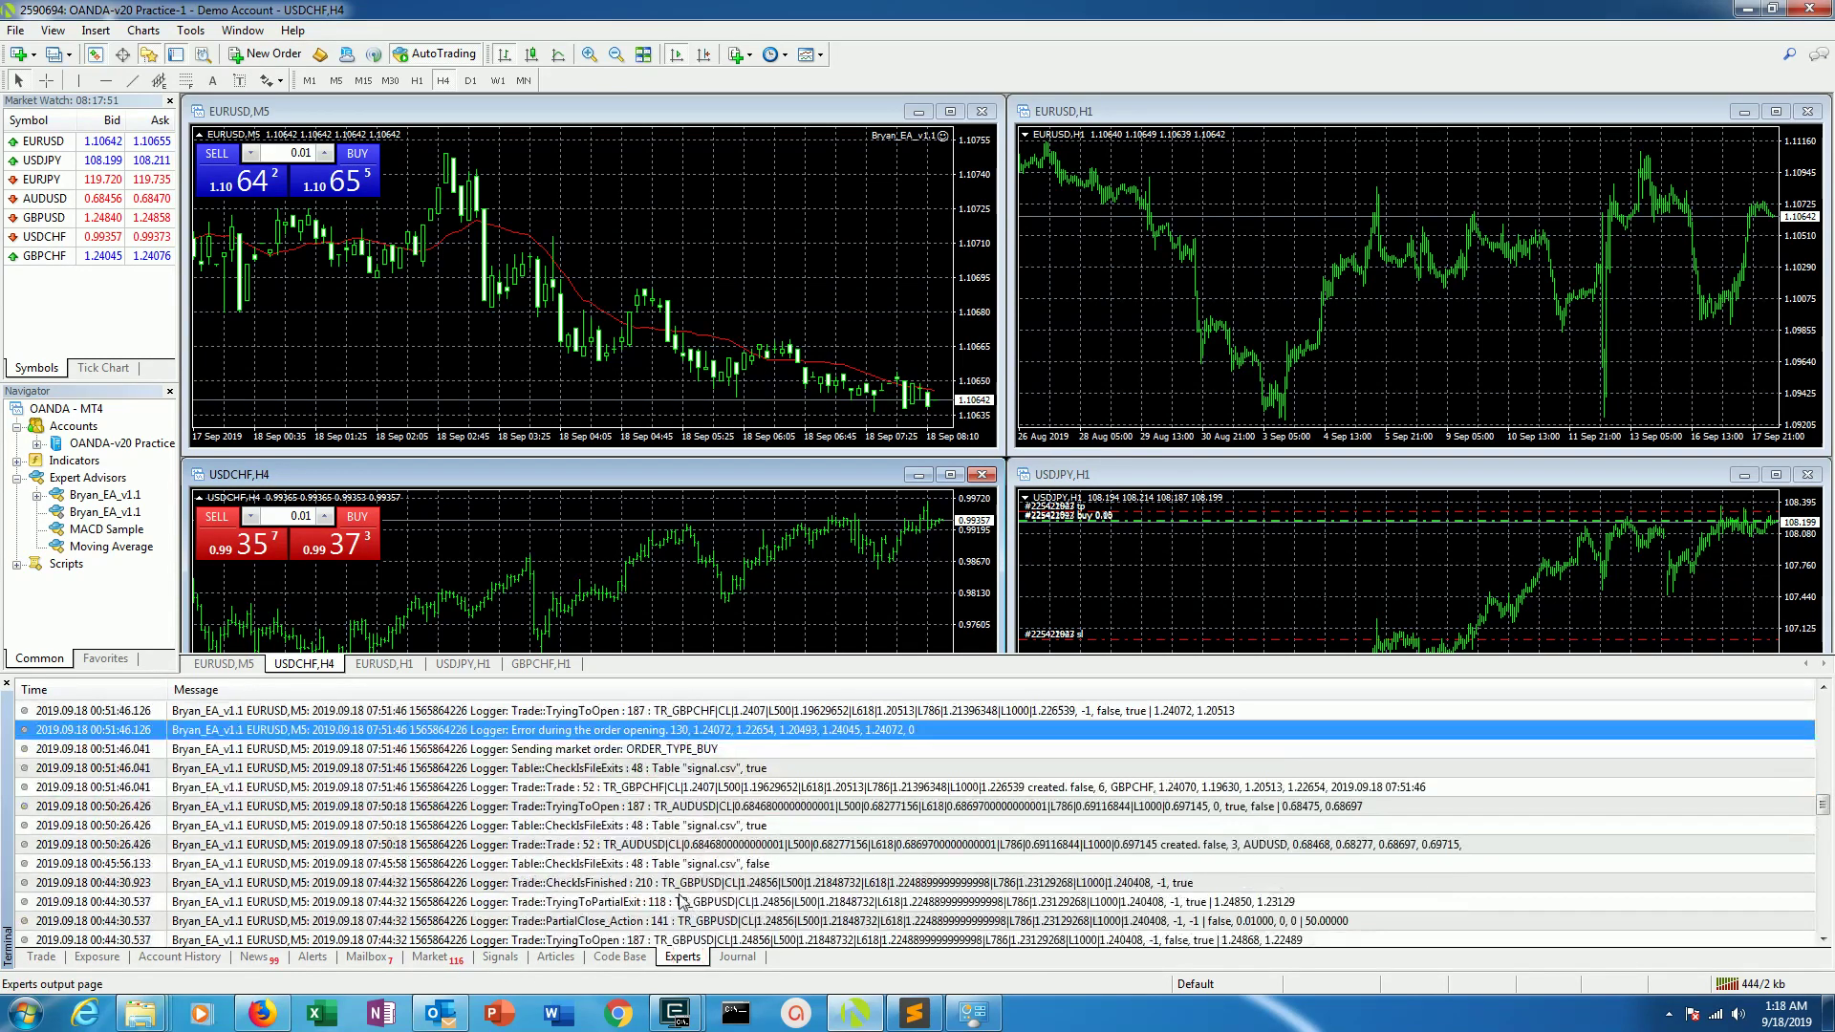
scroll(690, 914, "down", 15)
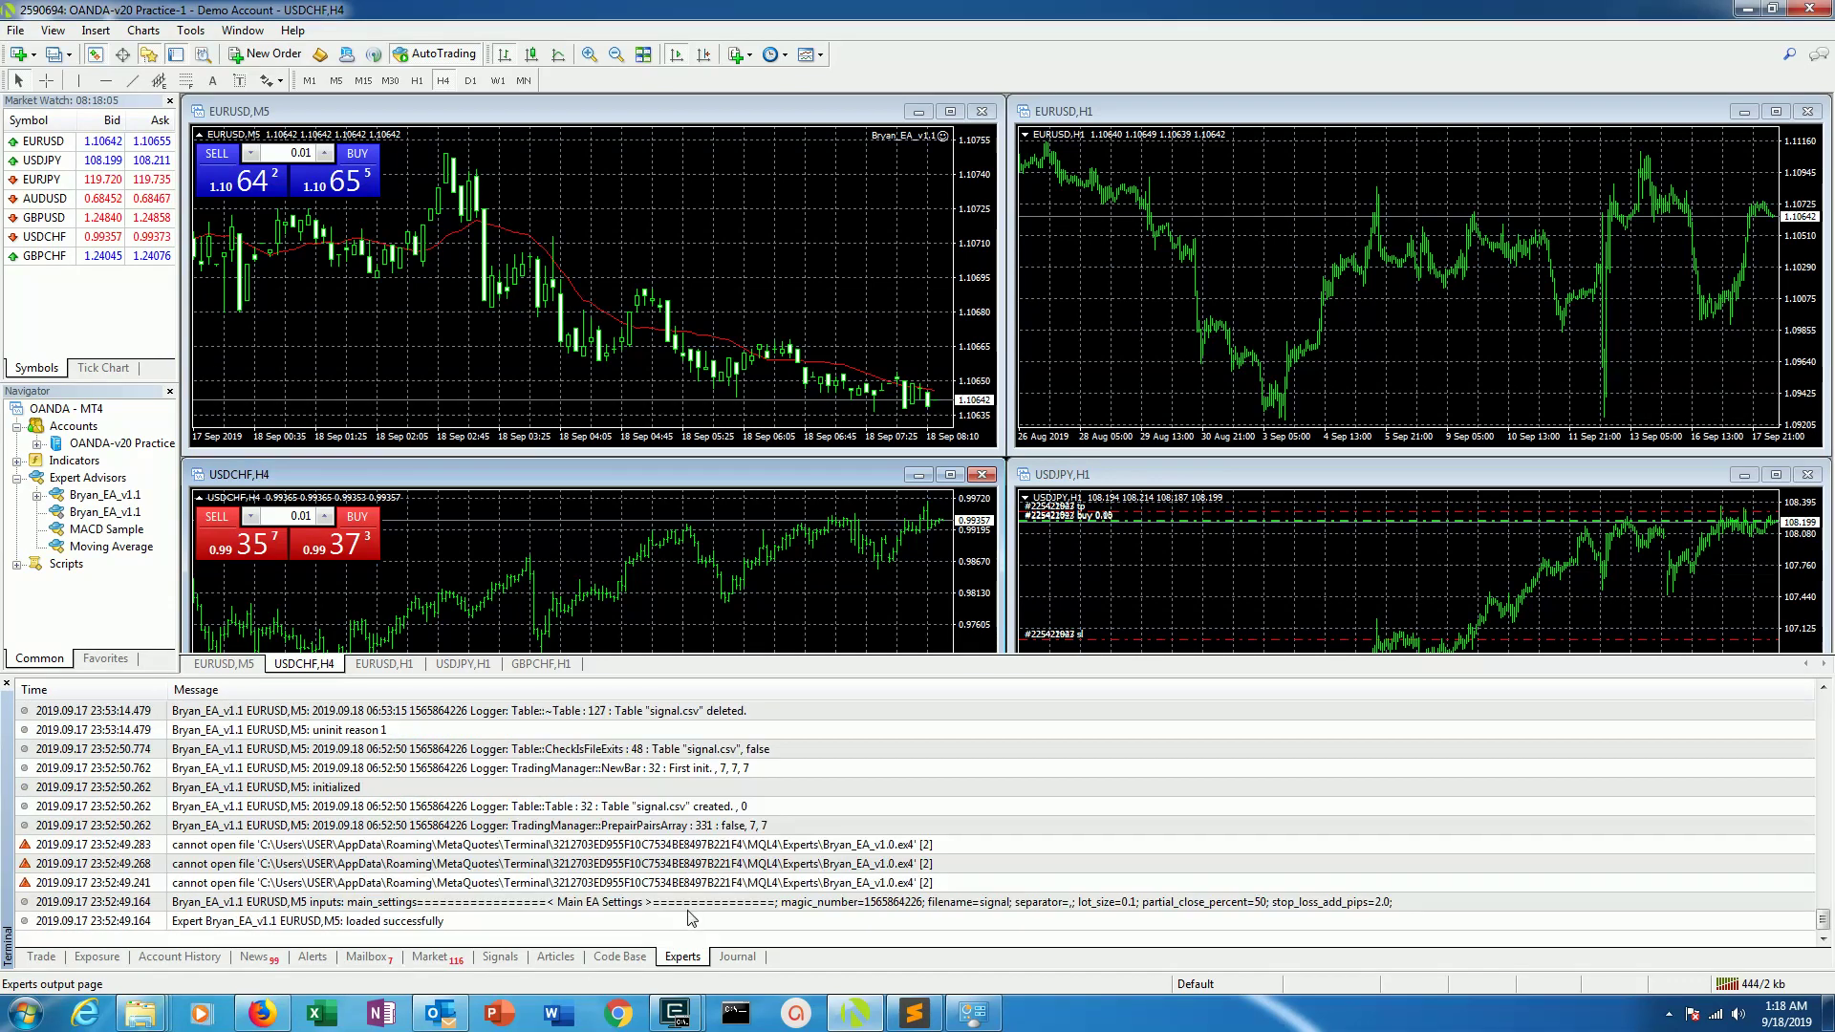
scroll(693, 920, "up", 2)
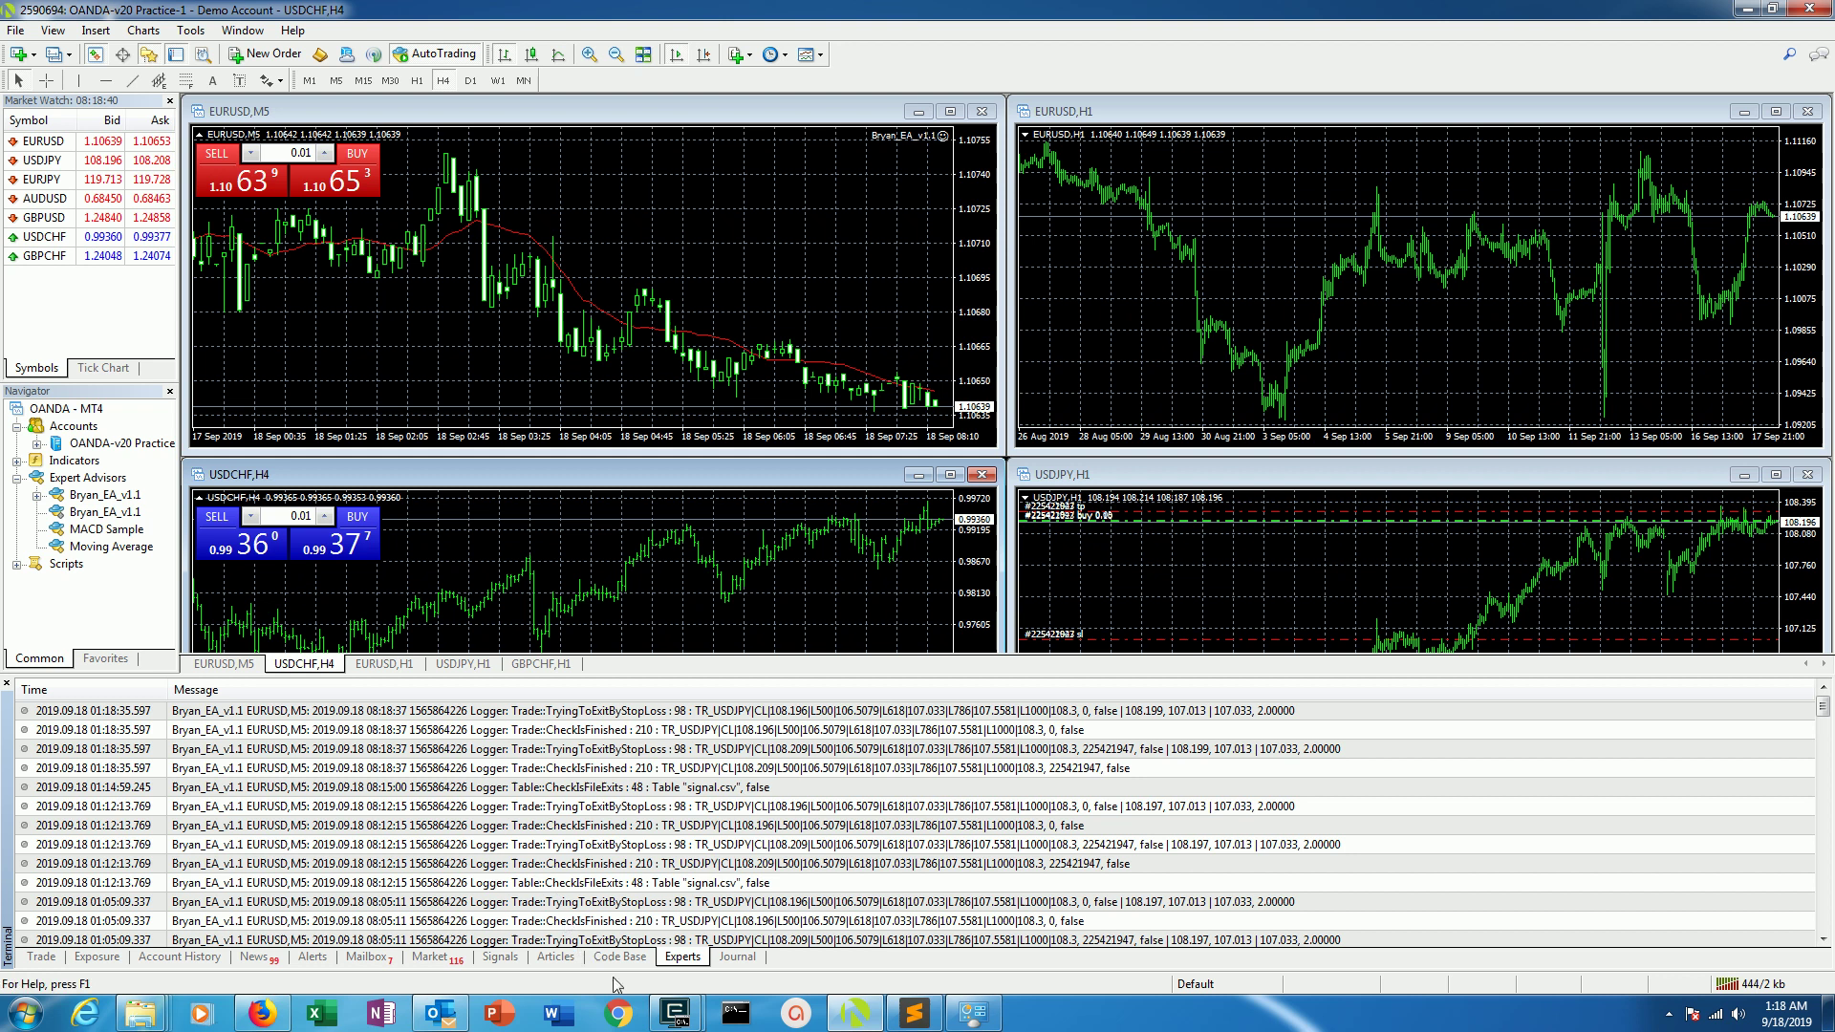
left_click(694, 1003)
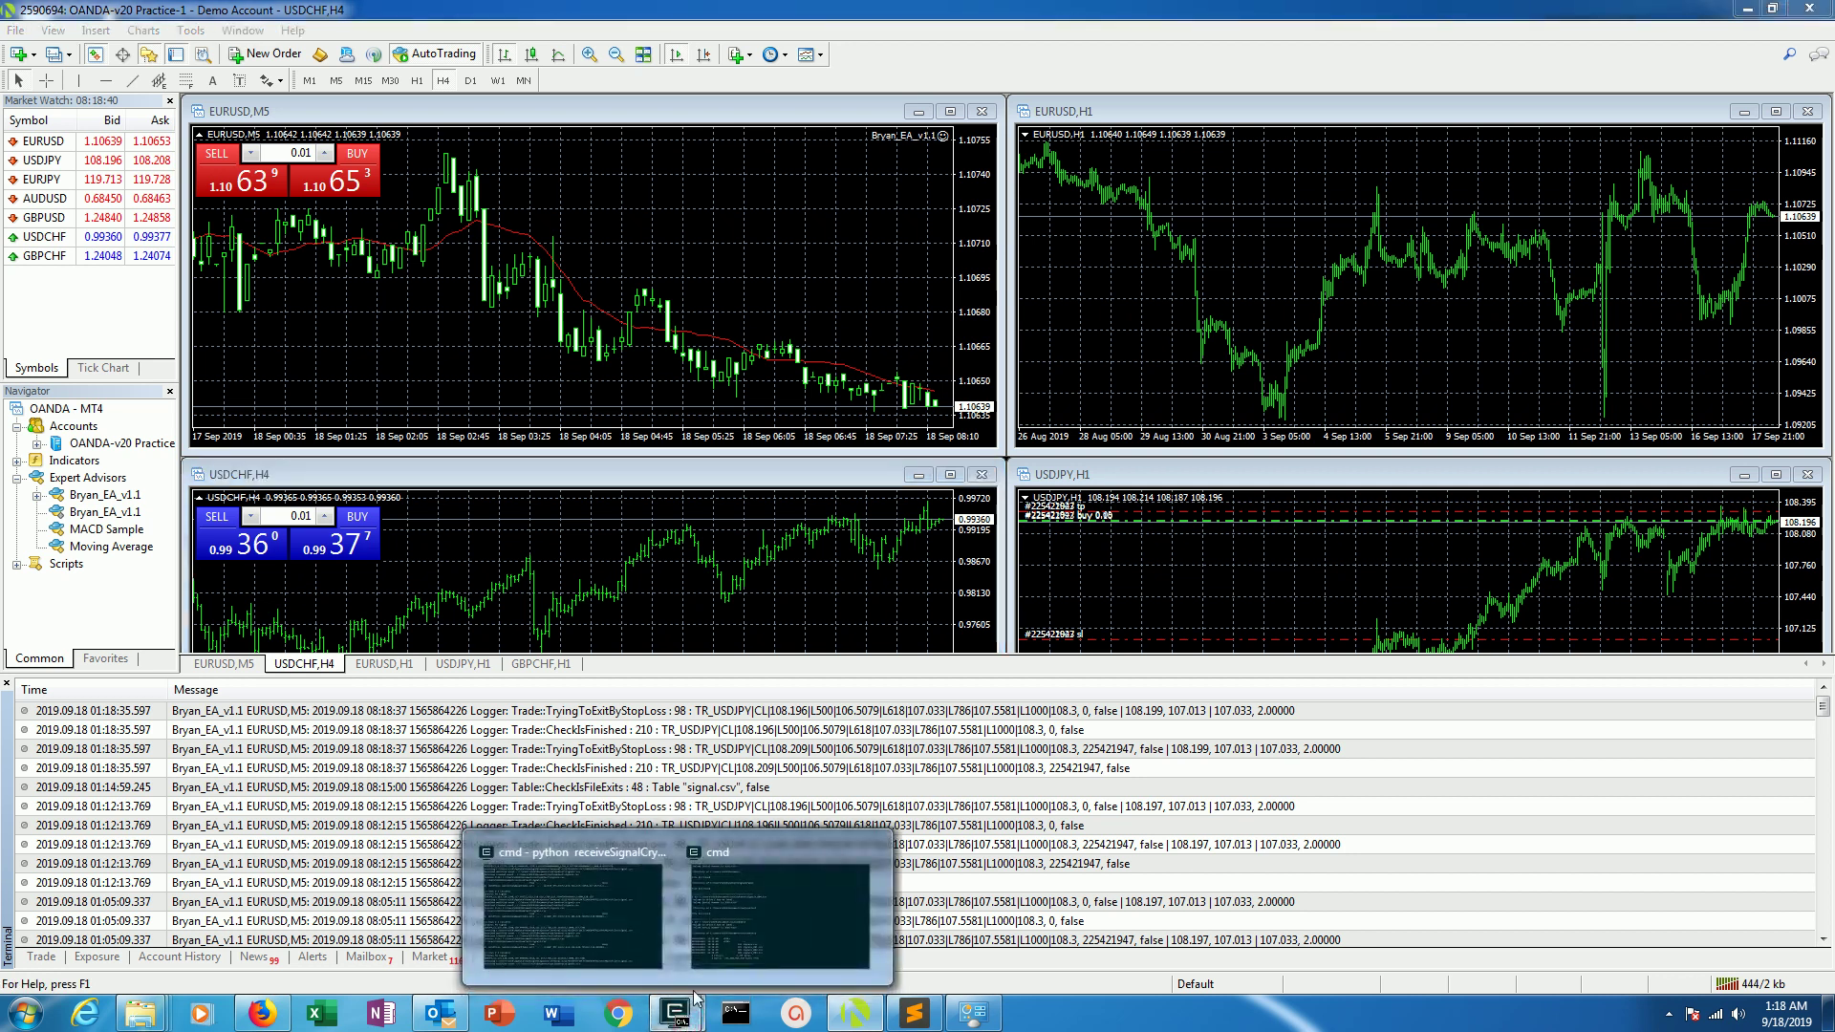
left_click(559, 917)
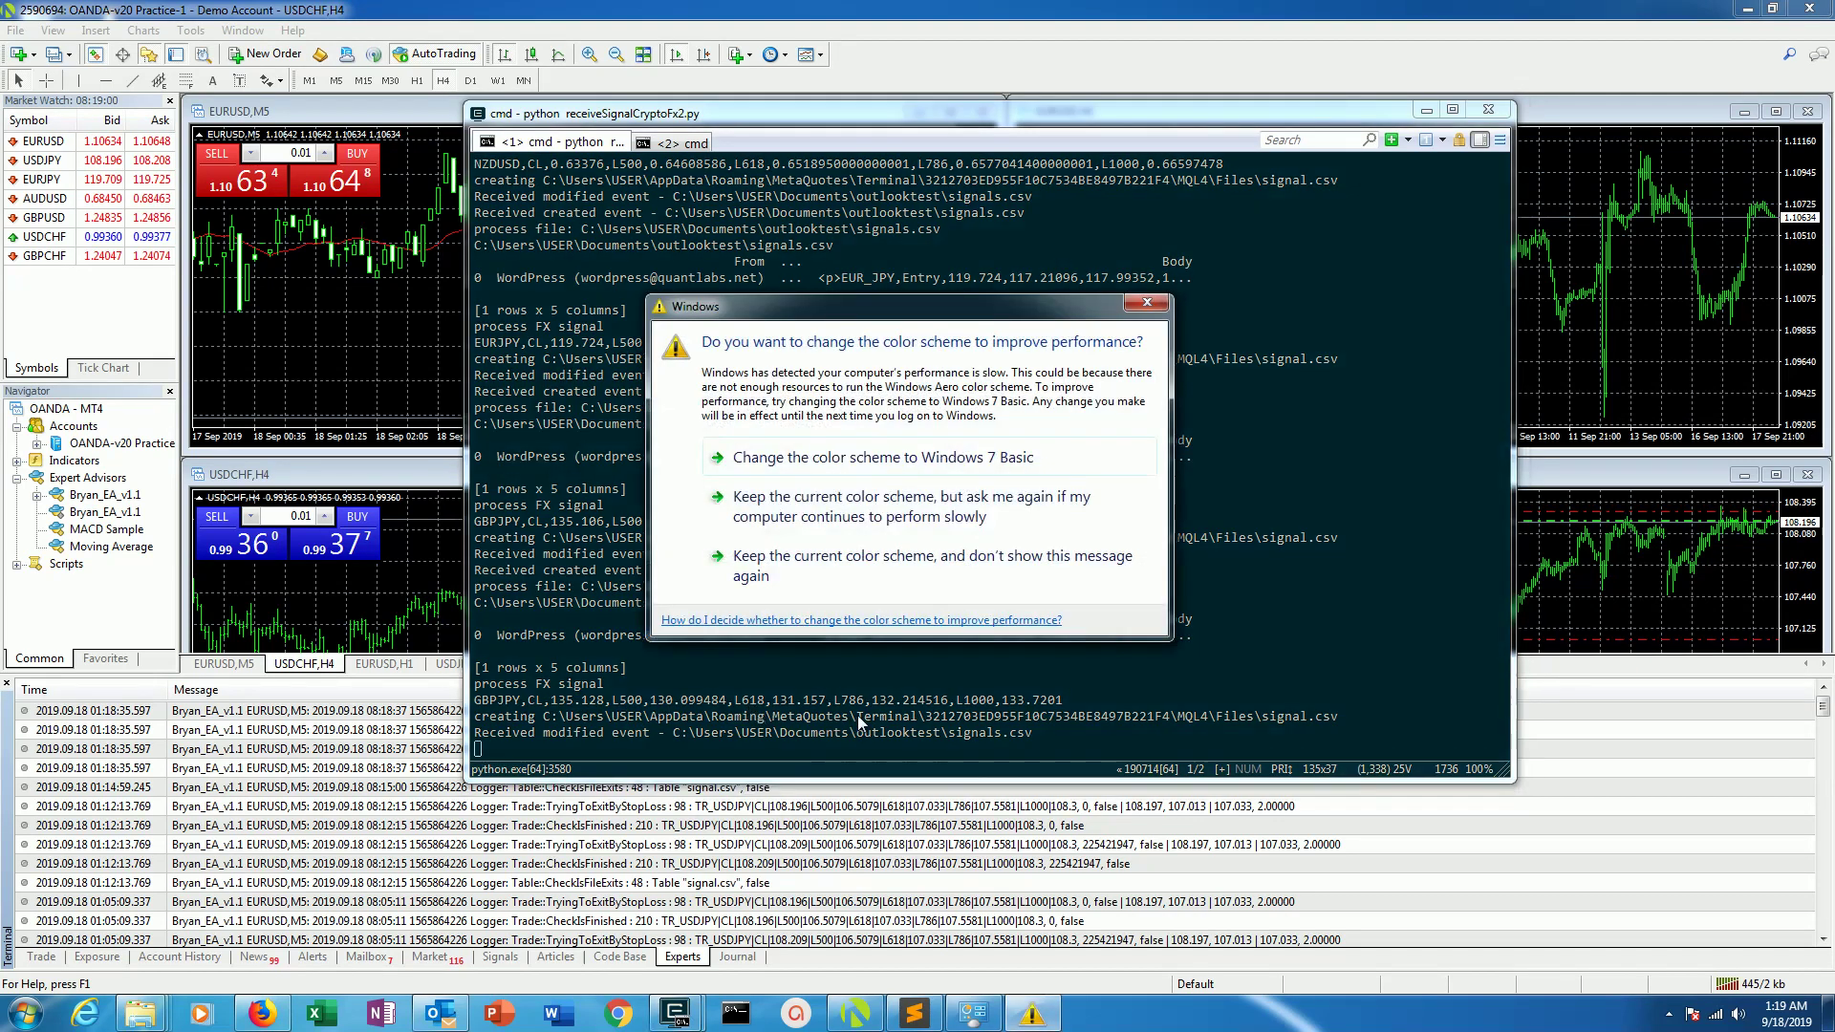
left_click(1145, 302)
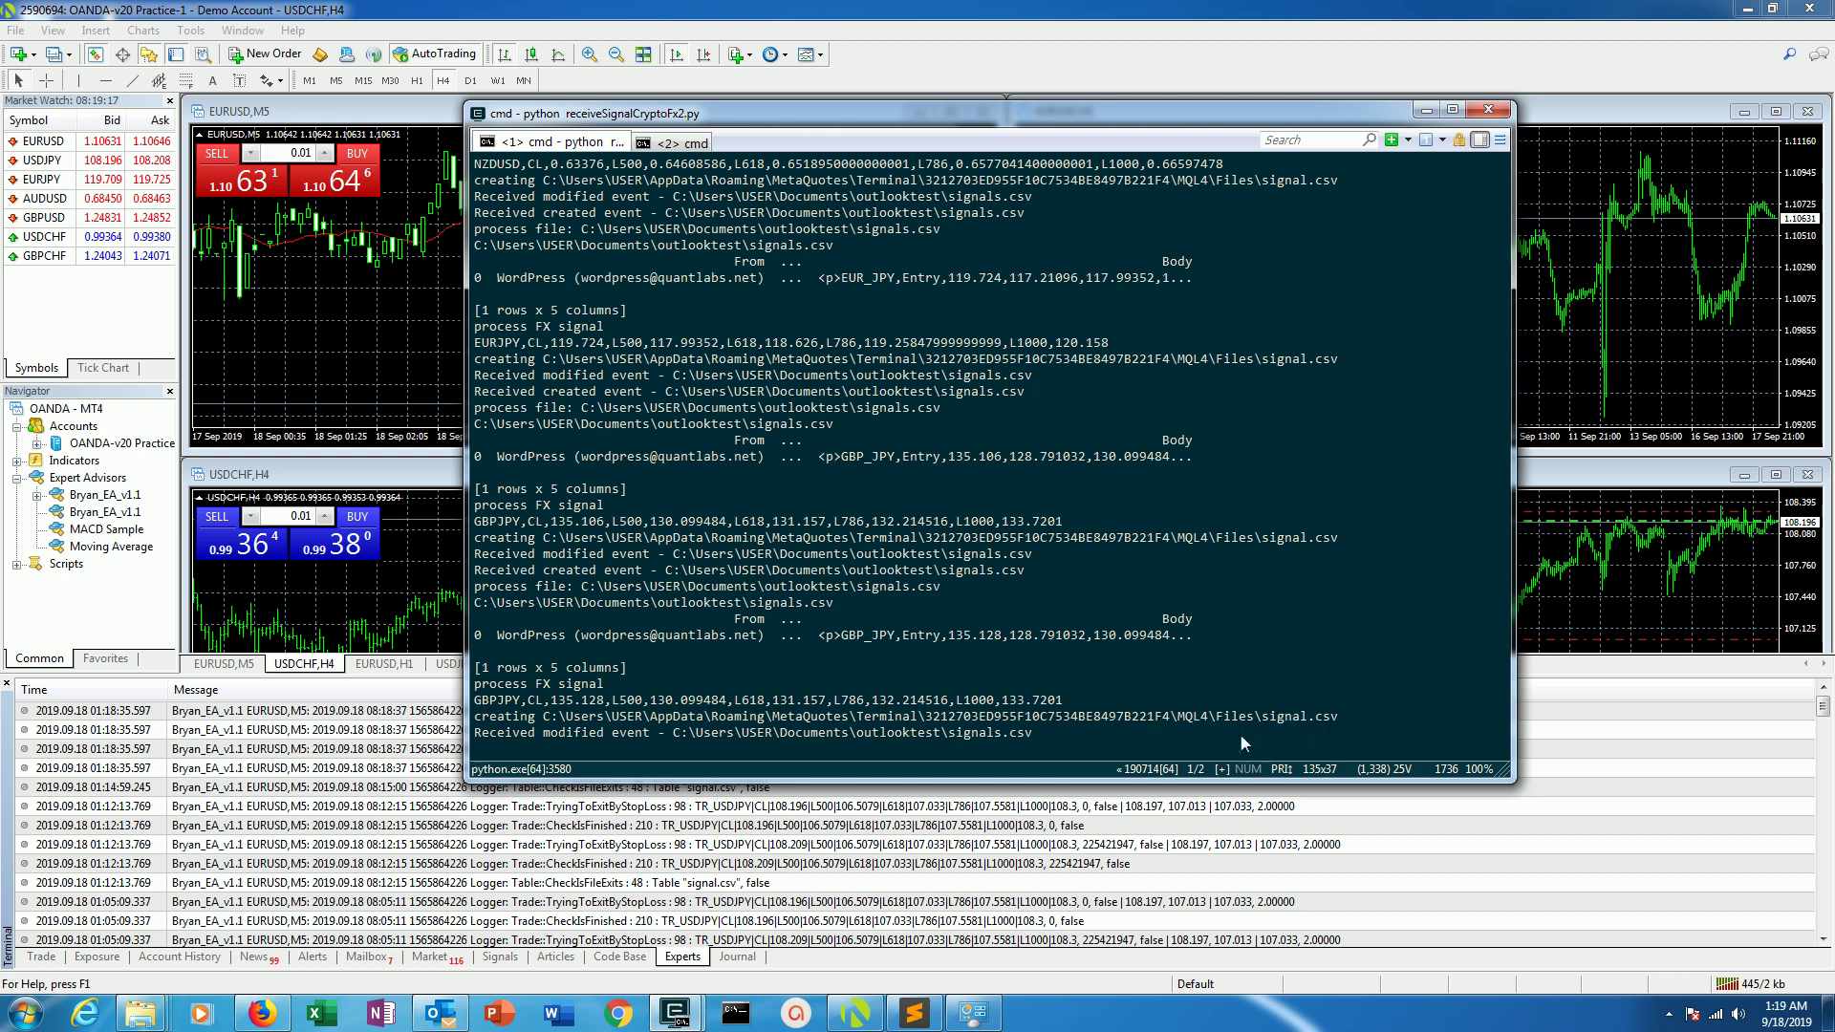
left_click(1097, 885)
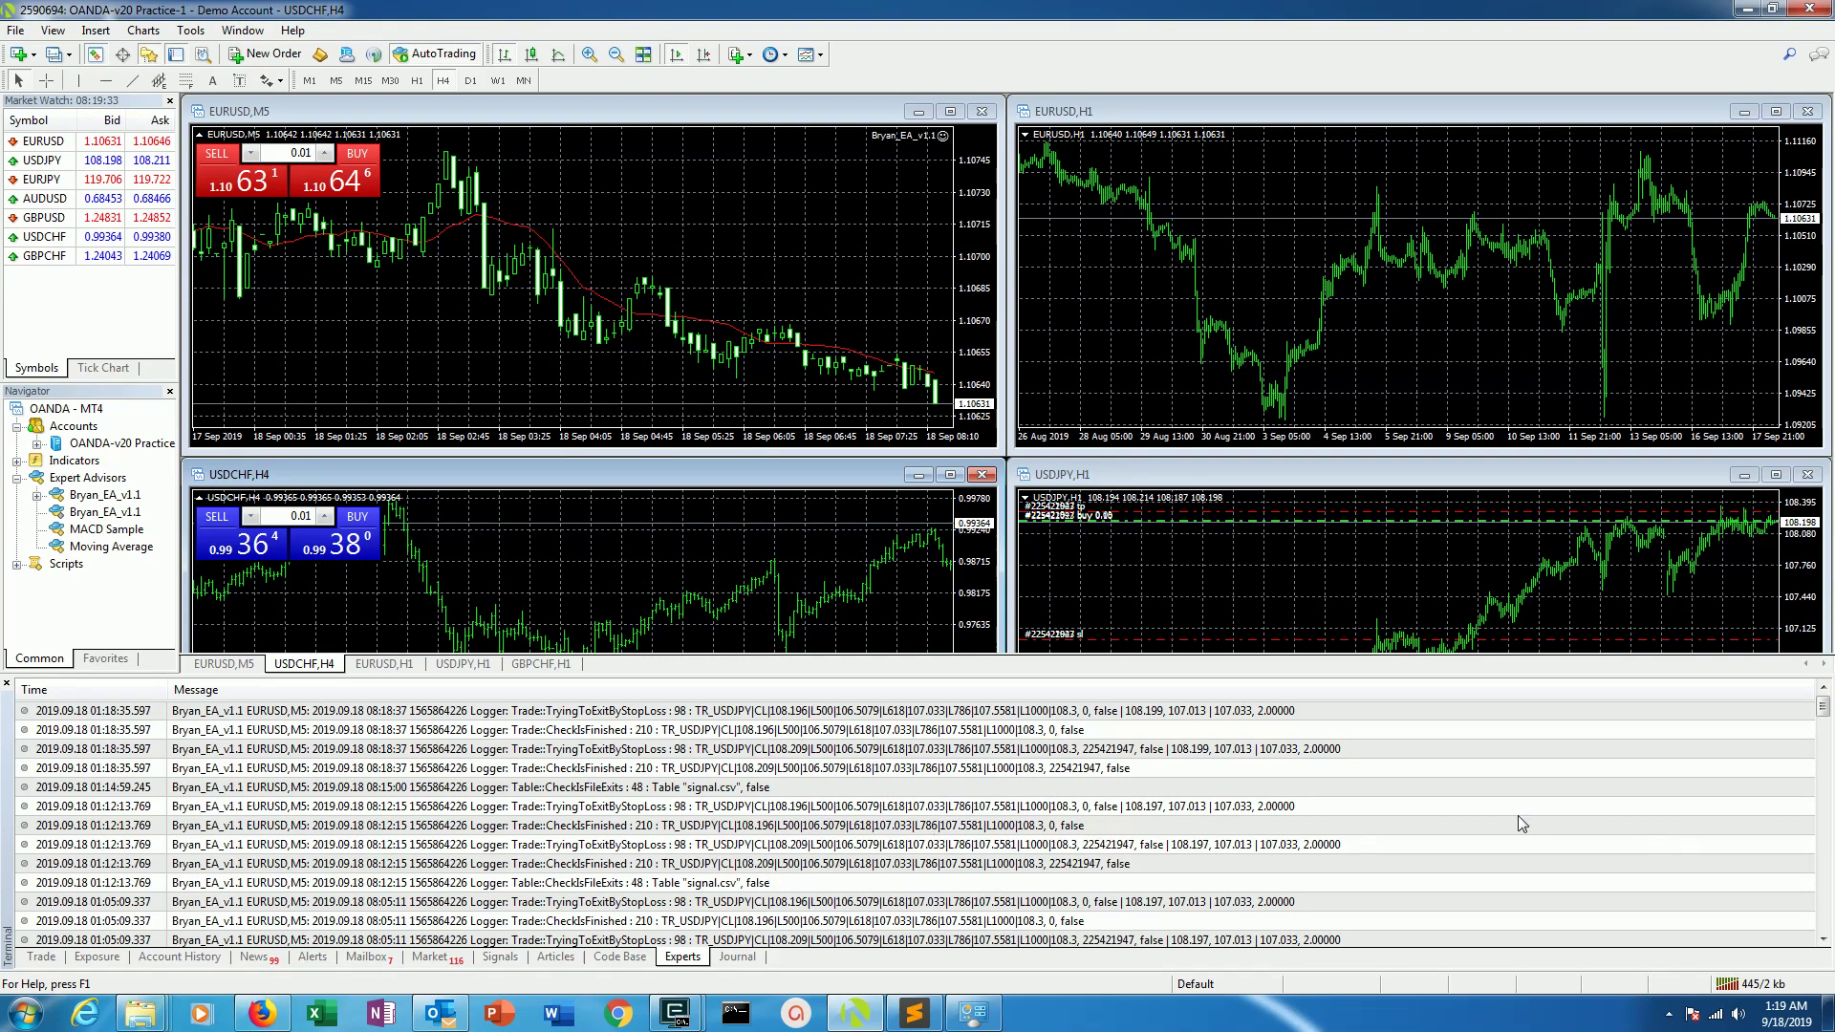
Step: Scroll through the Experts log entries about reading signal.csv
scroll(1520, 823, "down", 10)
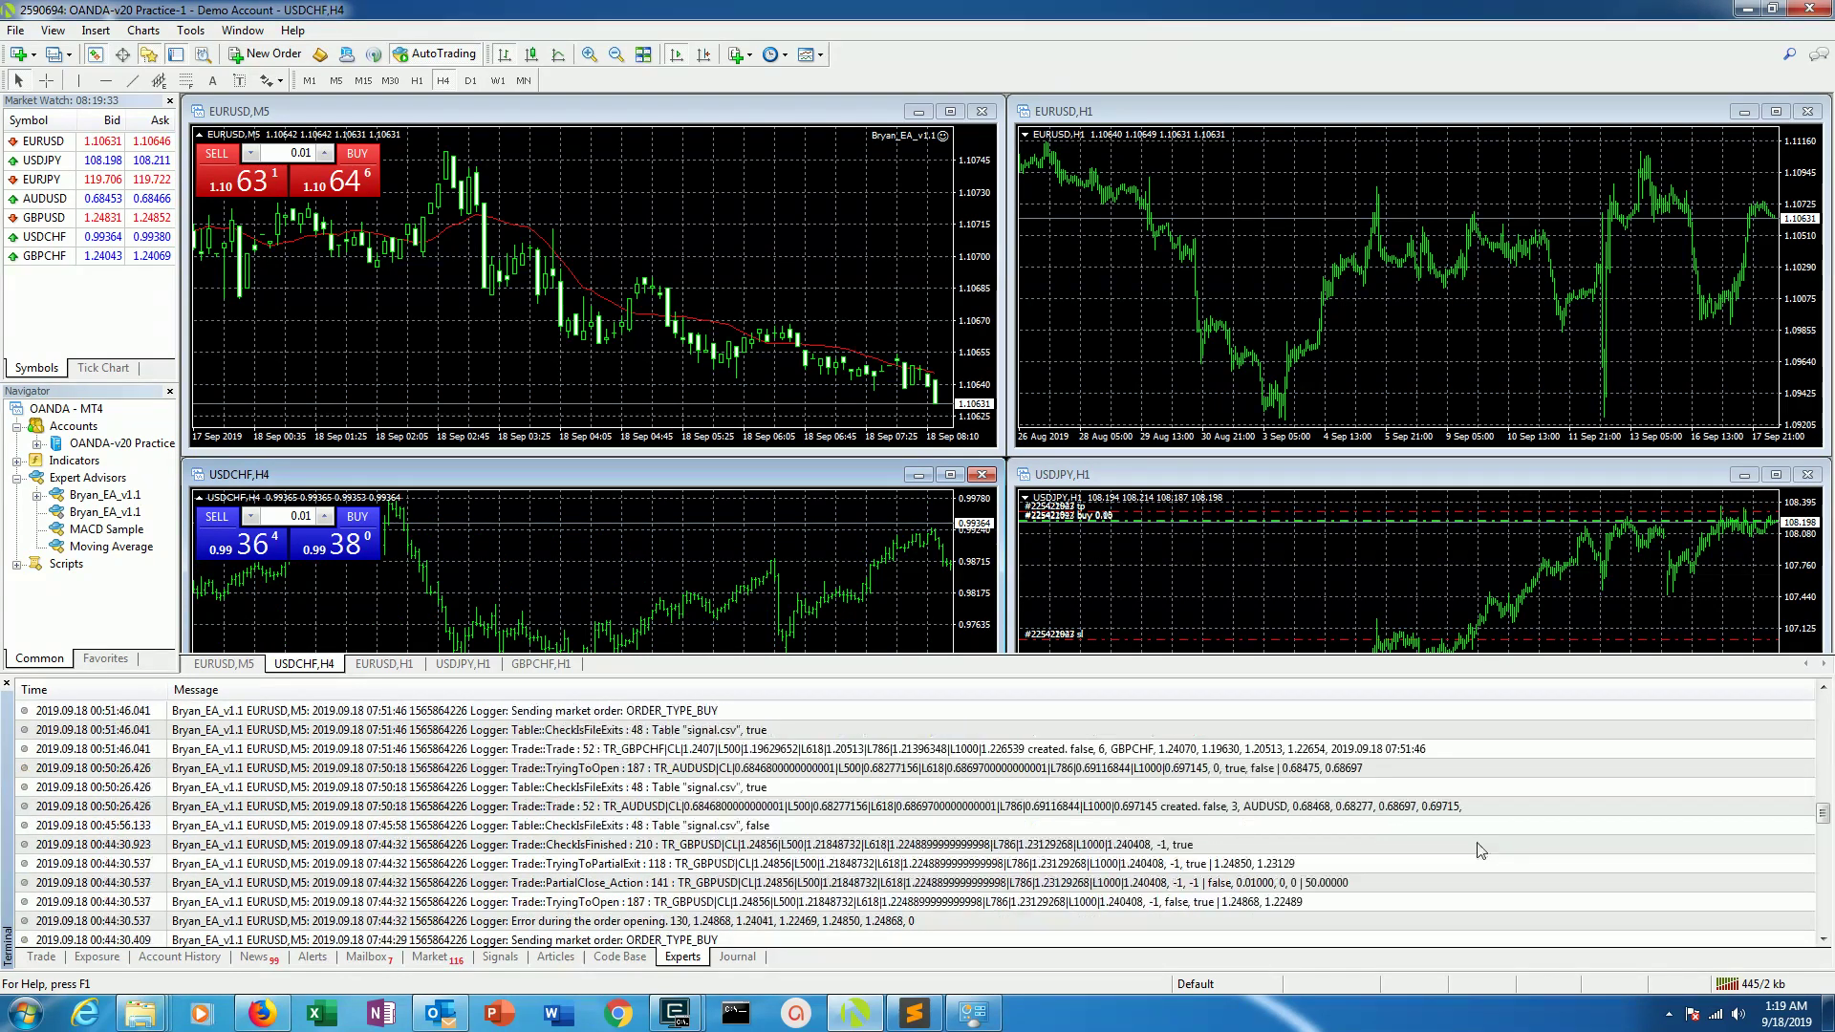
scroll(1479, 849, "down", 8)
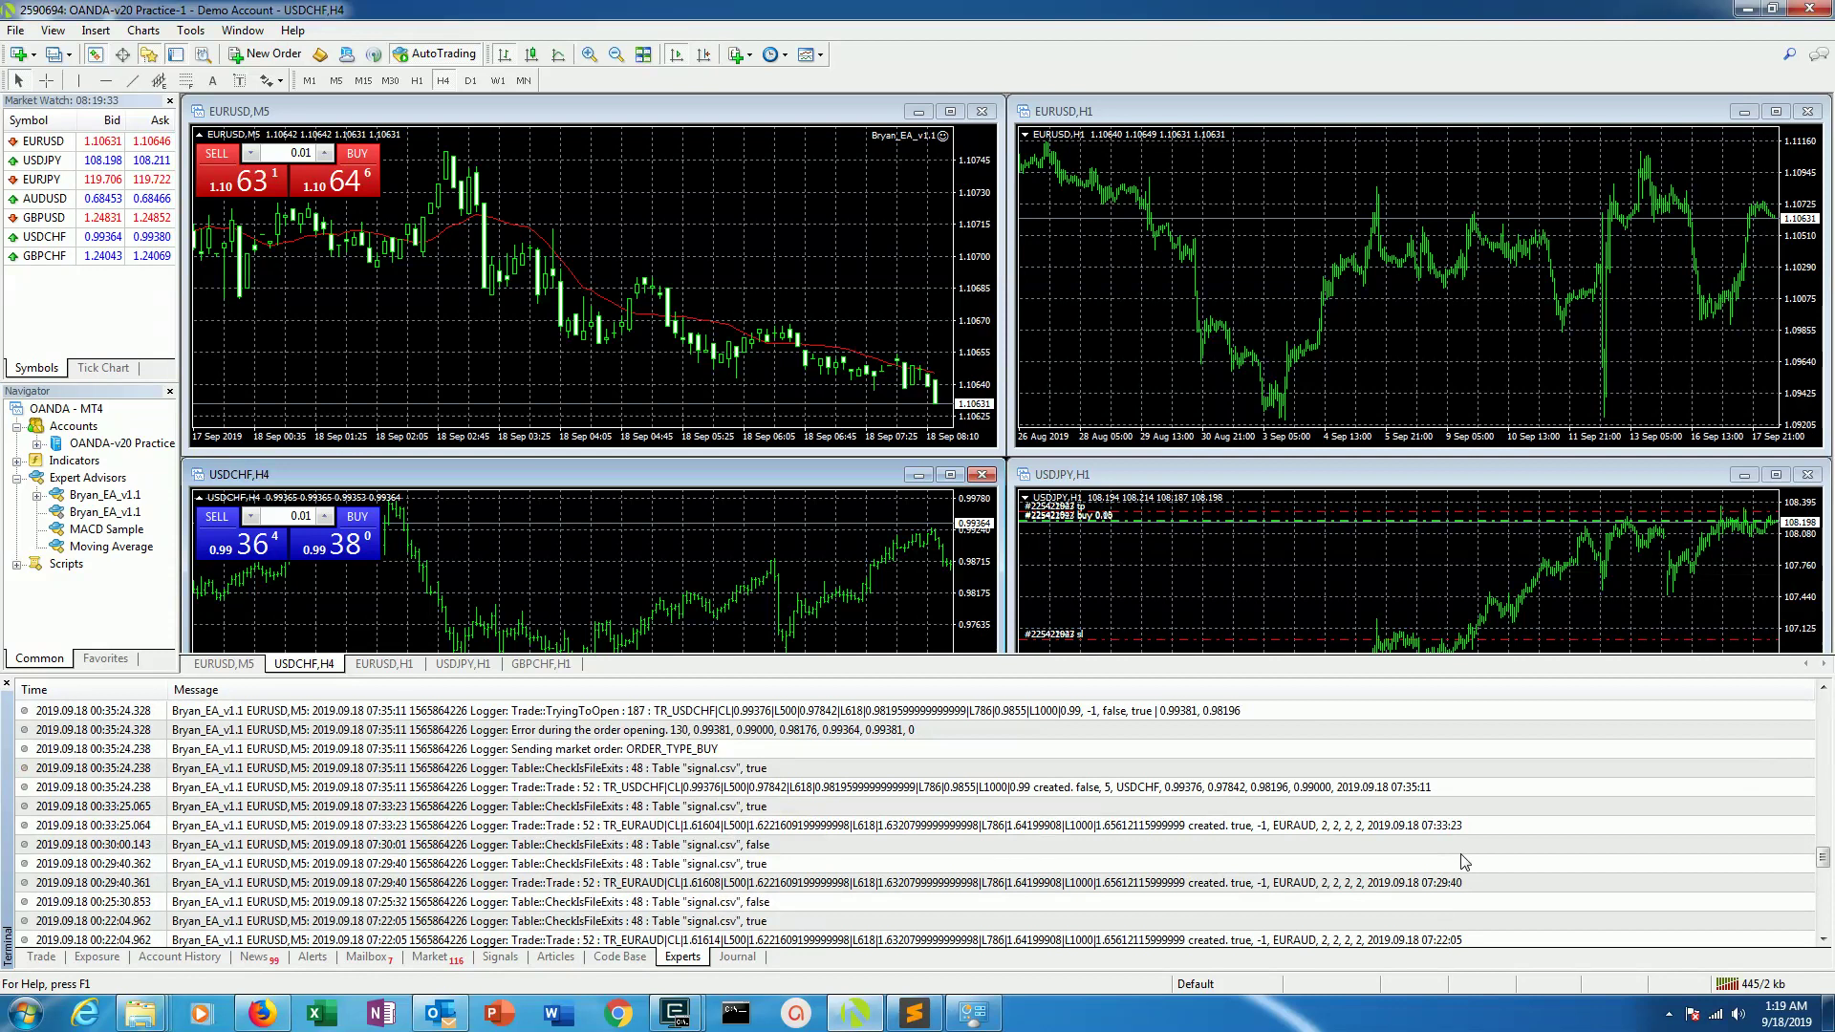
scroll(1456, 861, "down", 8)
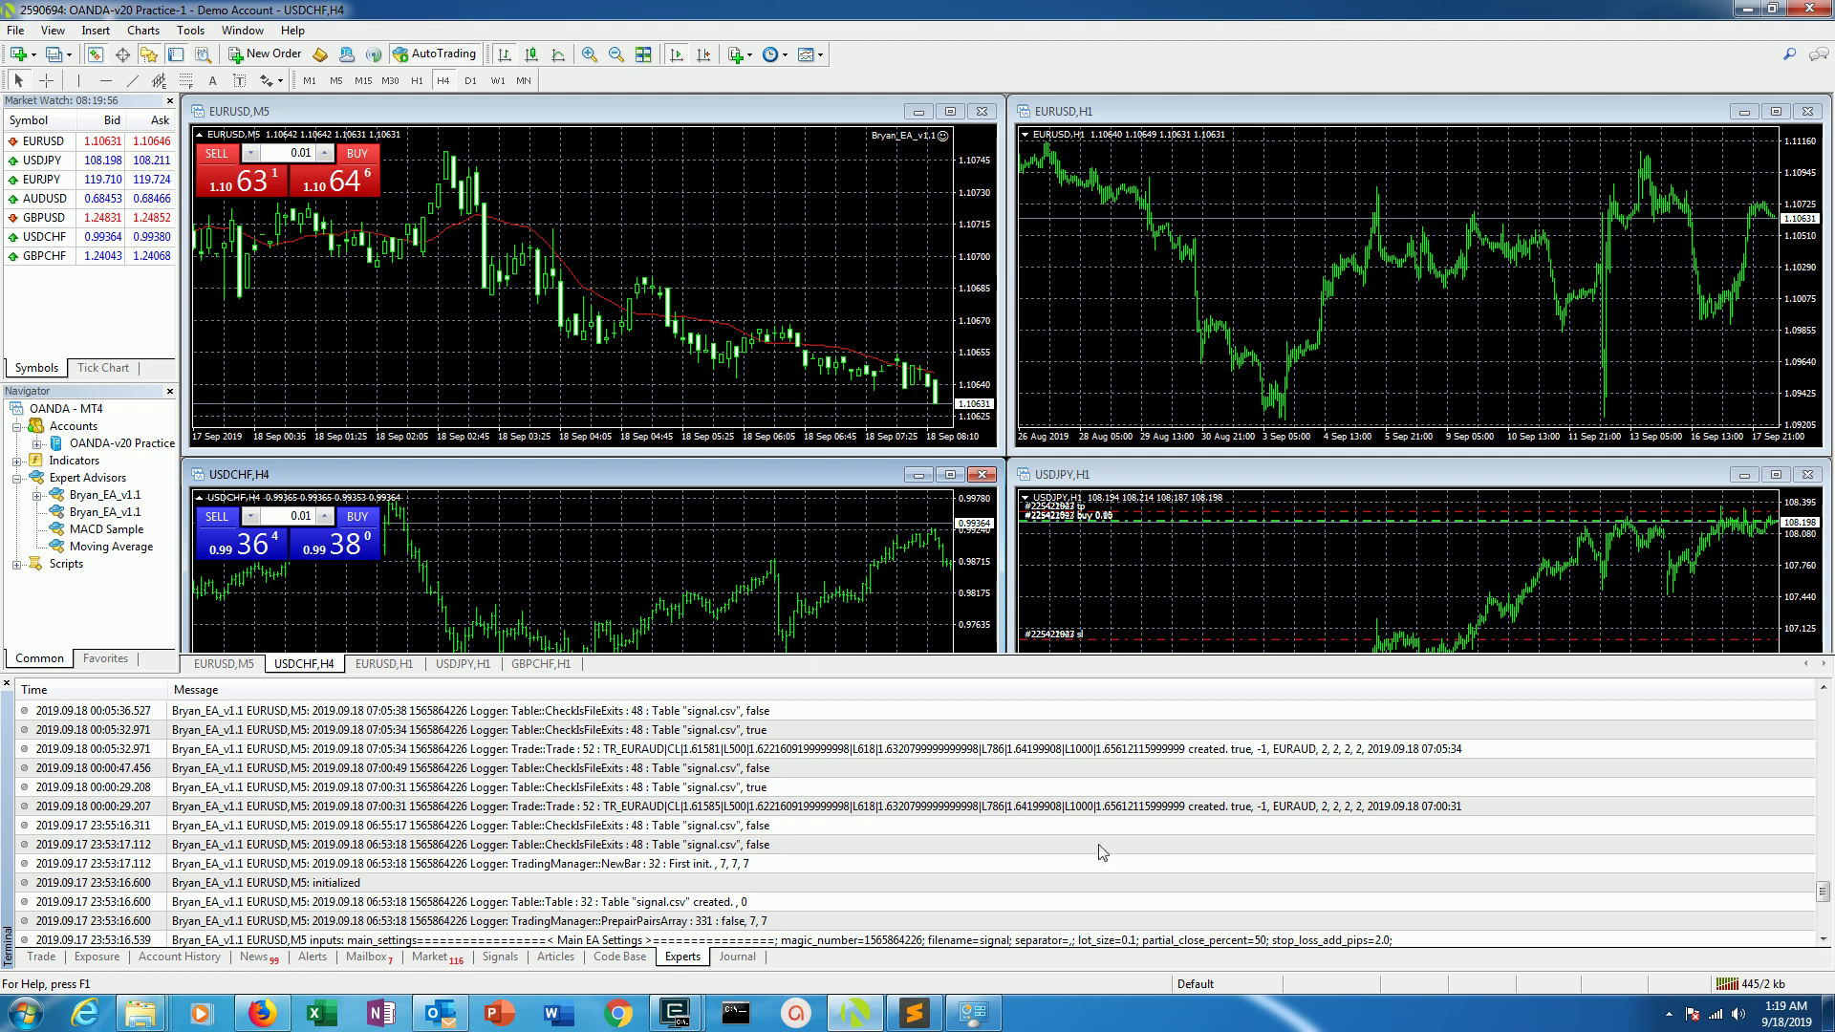
scroll(1100, 851, "down", 1)
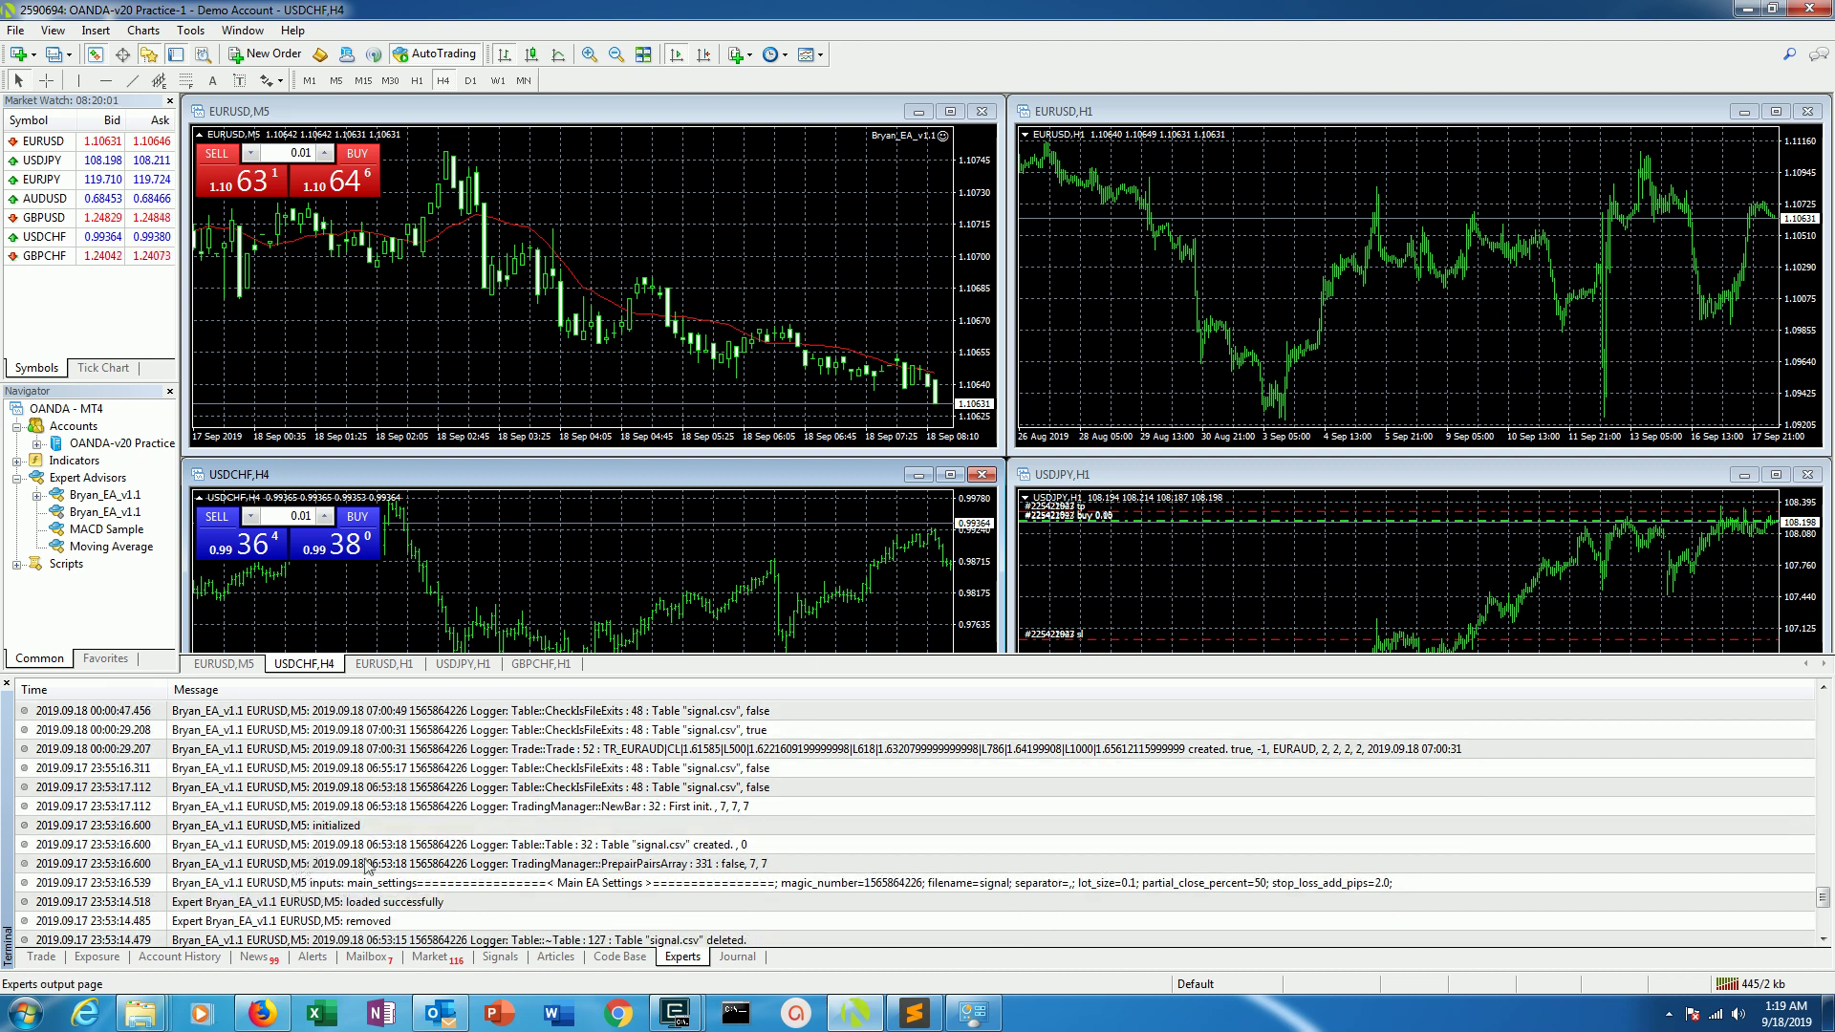
scroll(382, 867, "up", 2)
scroll(390, 868, "up", 6)
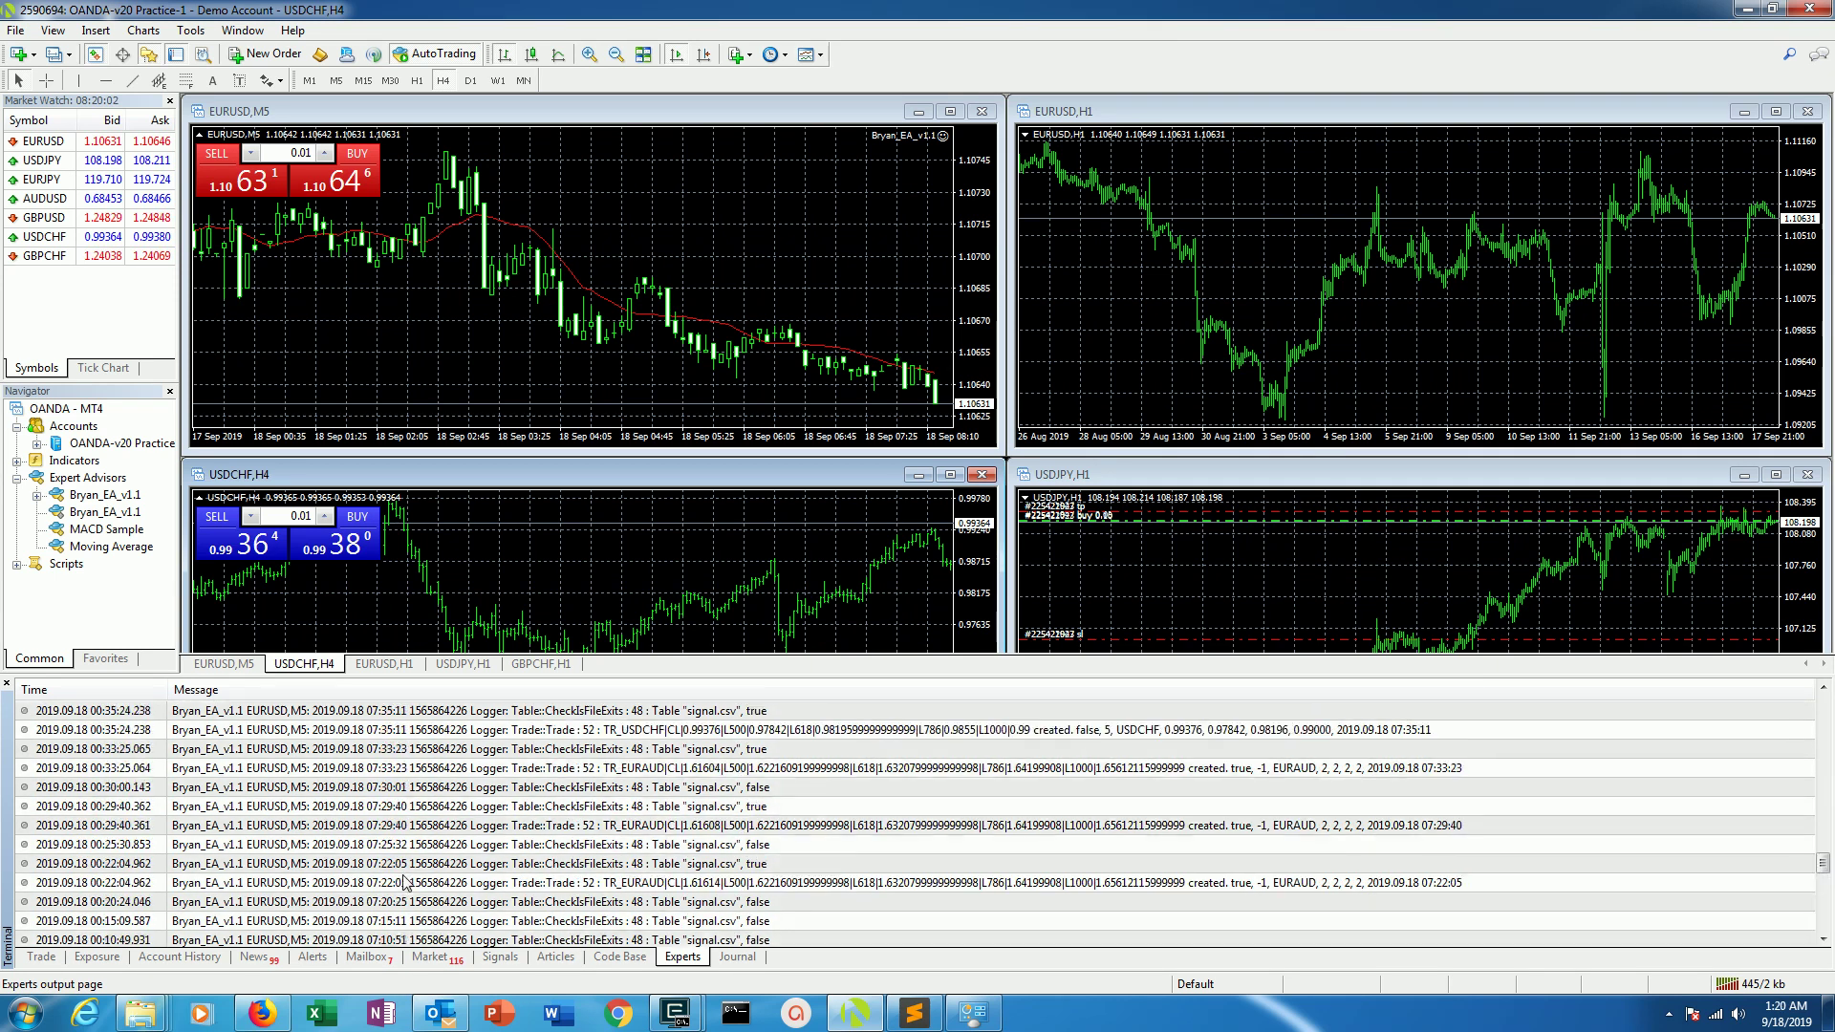
scroll(420, 888, "up", 3)
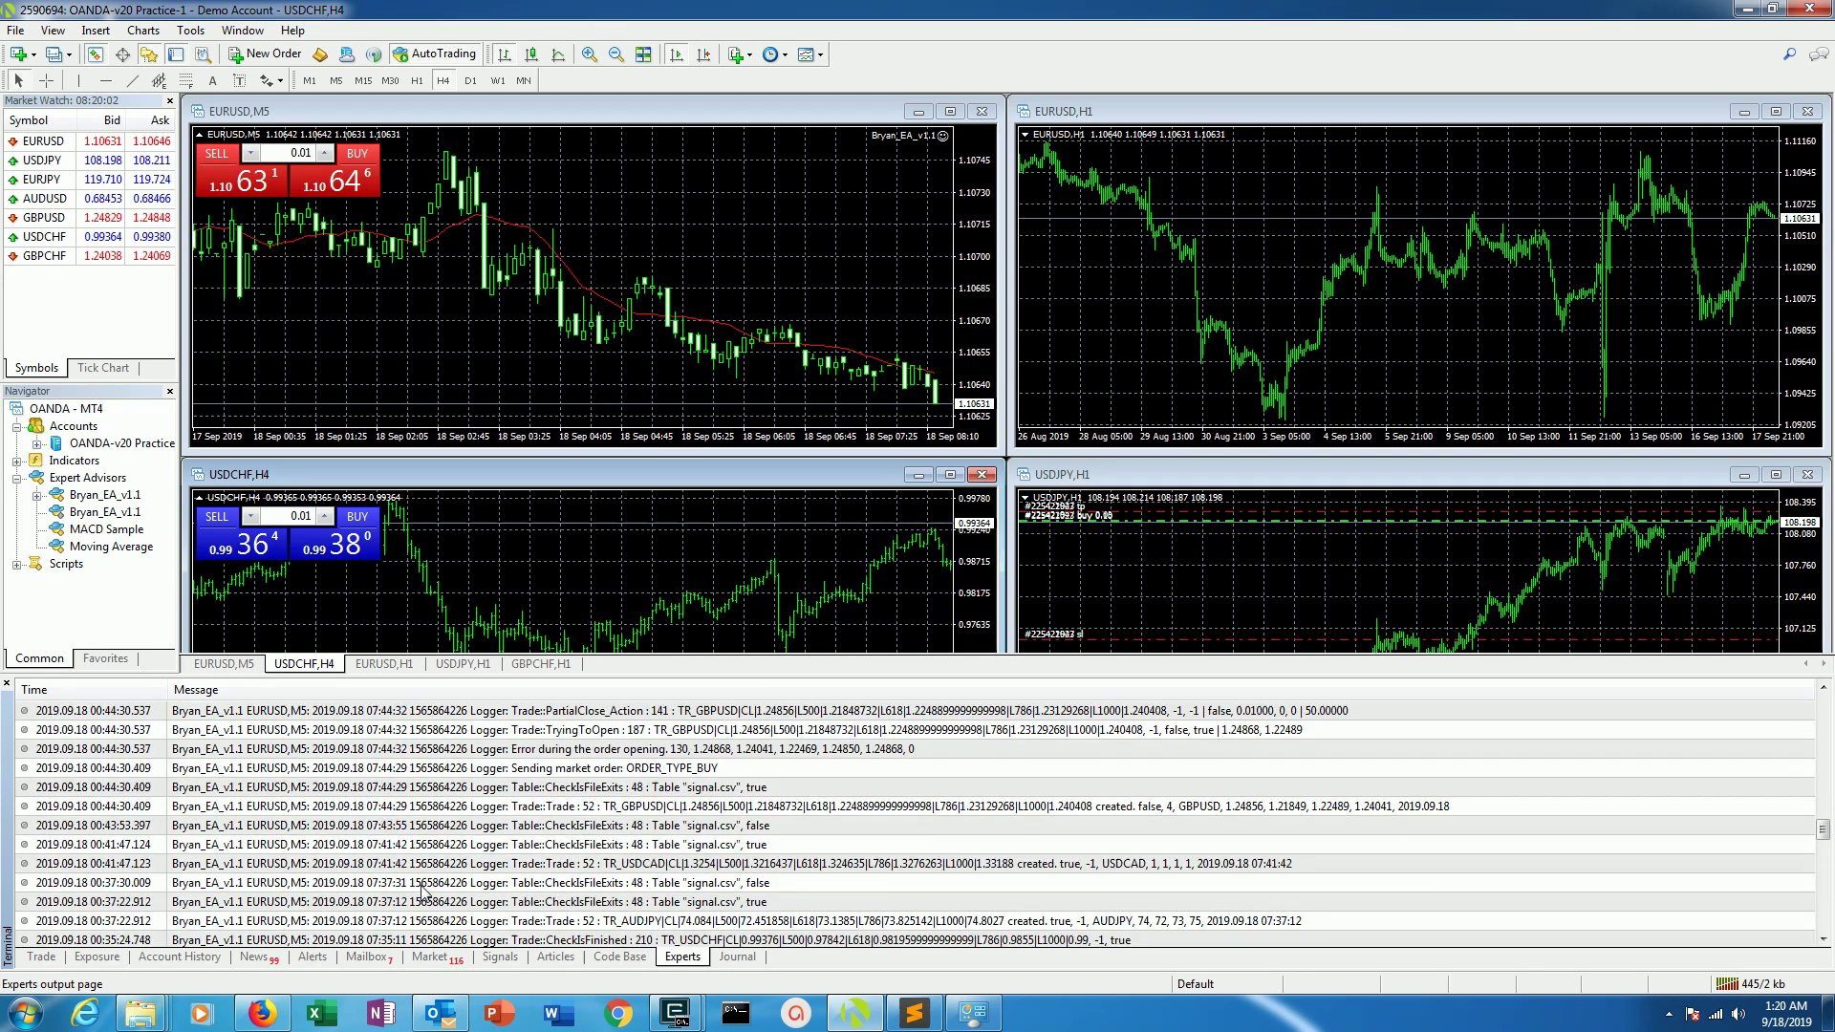
scroll(427, 890, "up", 3)
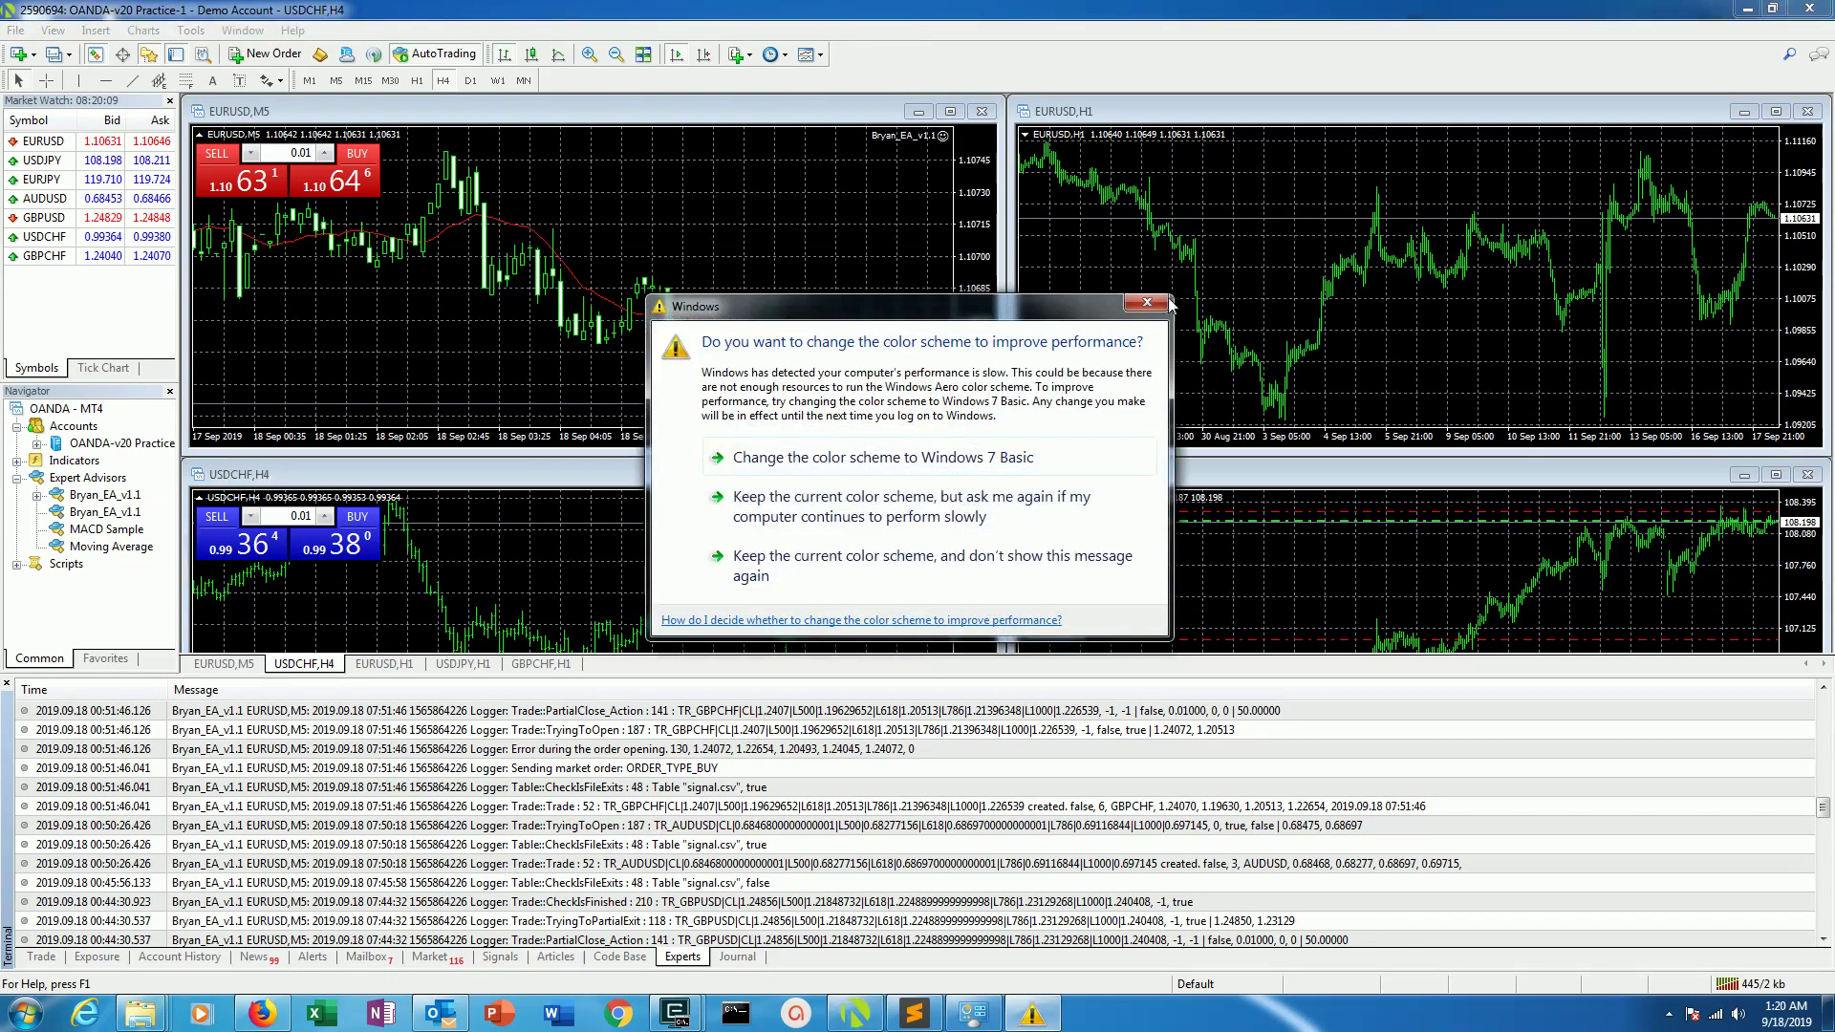
Step: Dismiss the colour-scheme prompt and scroll up and down through the EA's earlier log messages
left_click(1158, 303)
scroll(669, 863, "down", 1)
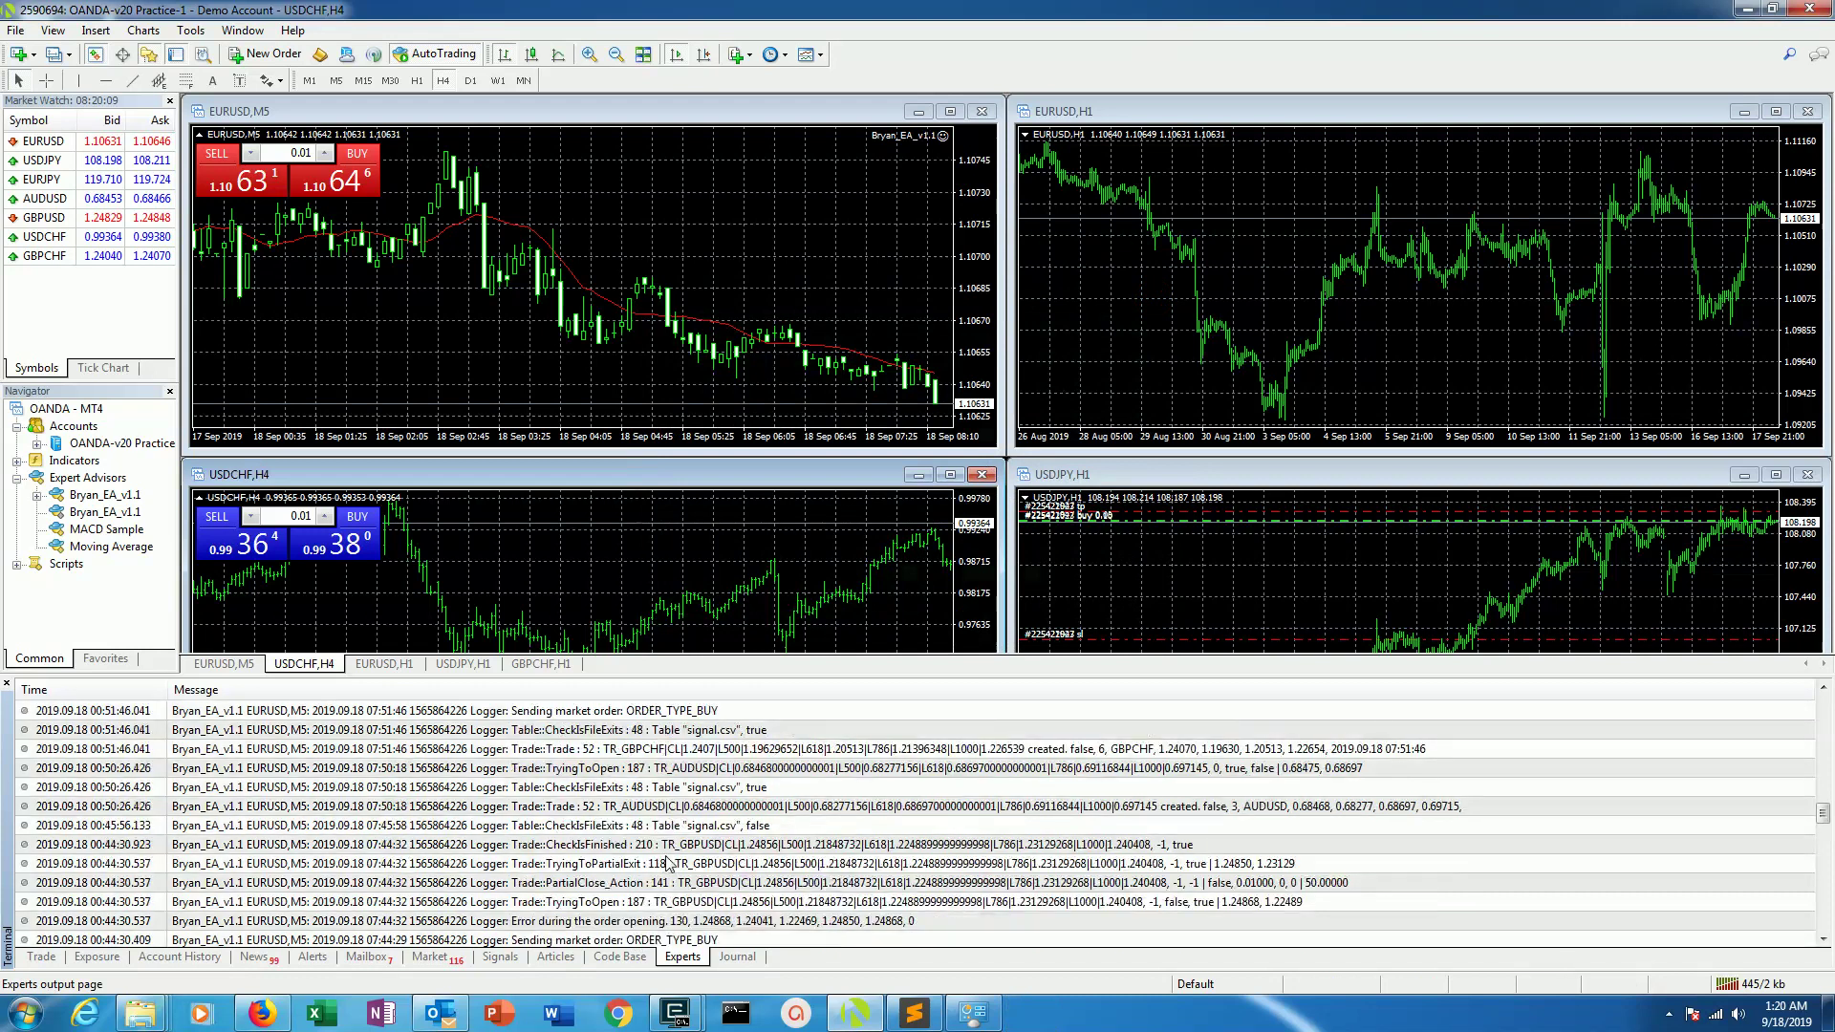
scroll(673, 870, "down", 4)
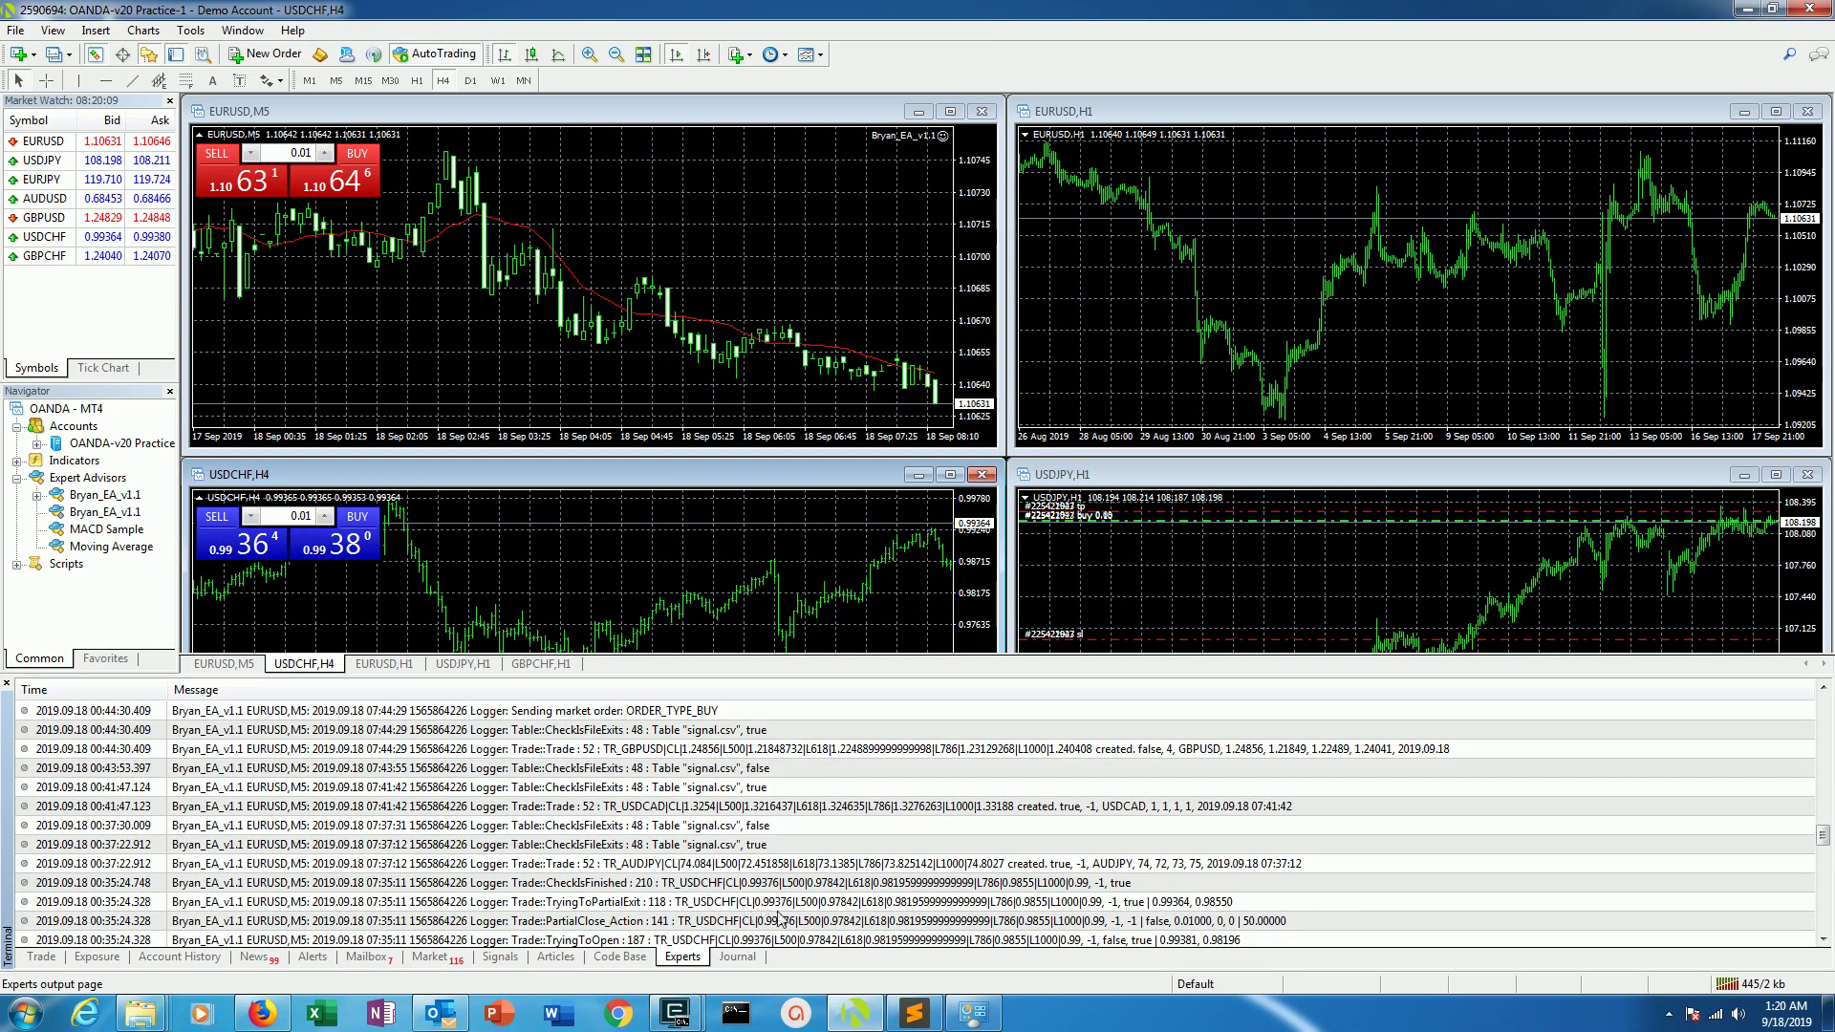
scroll(822, 919, "down", 1)
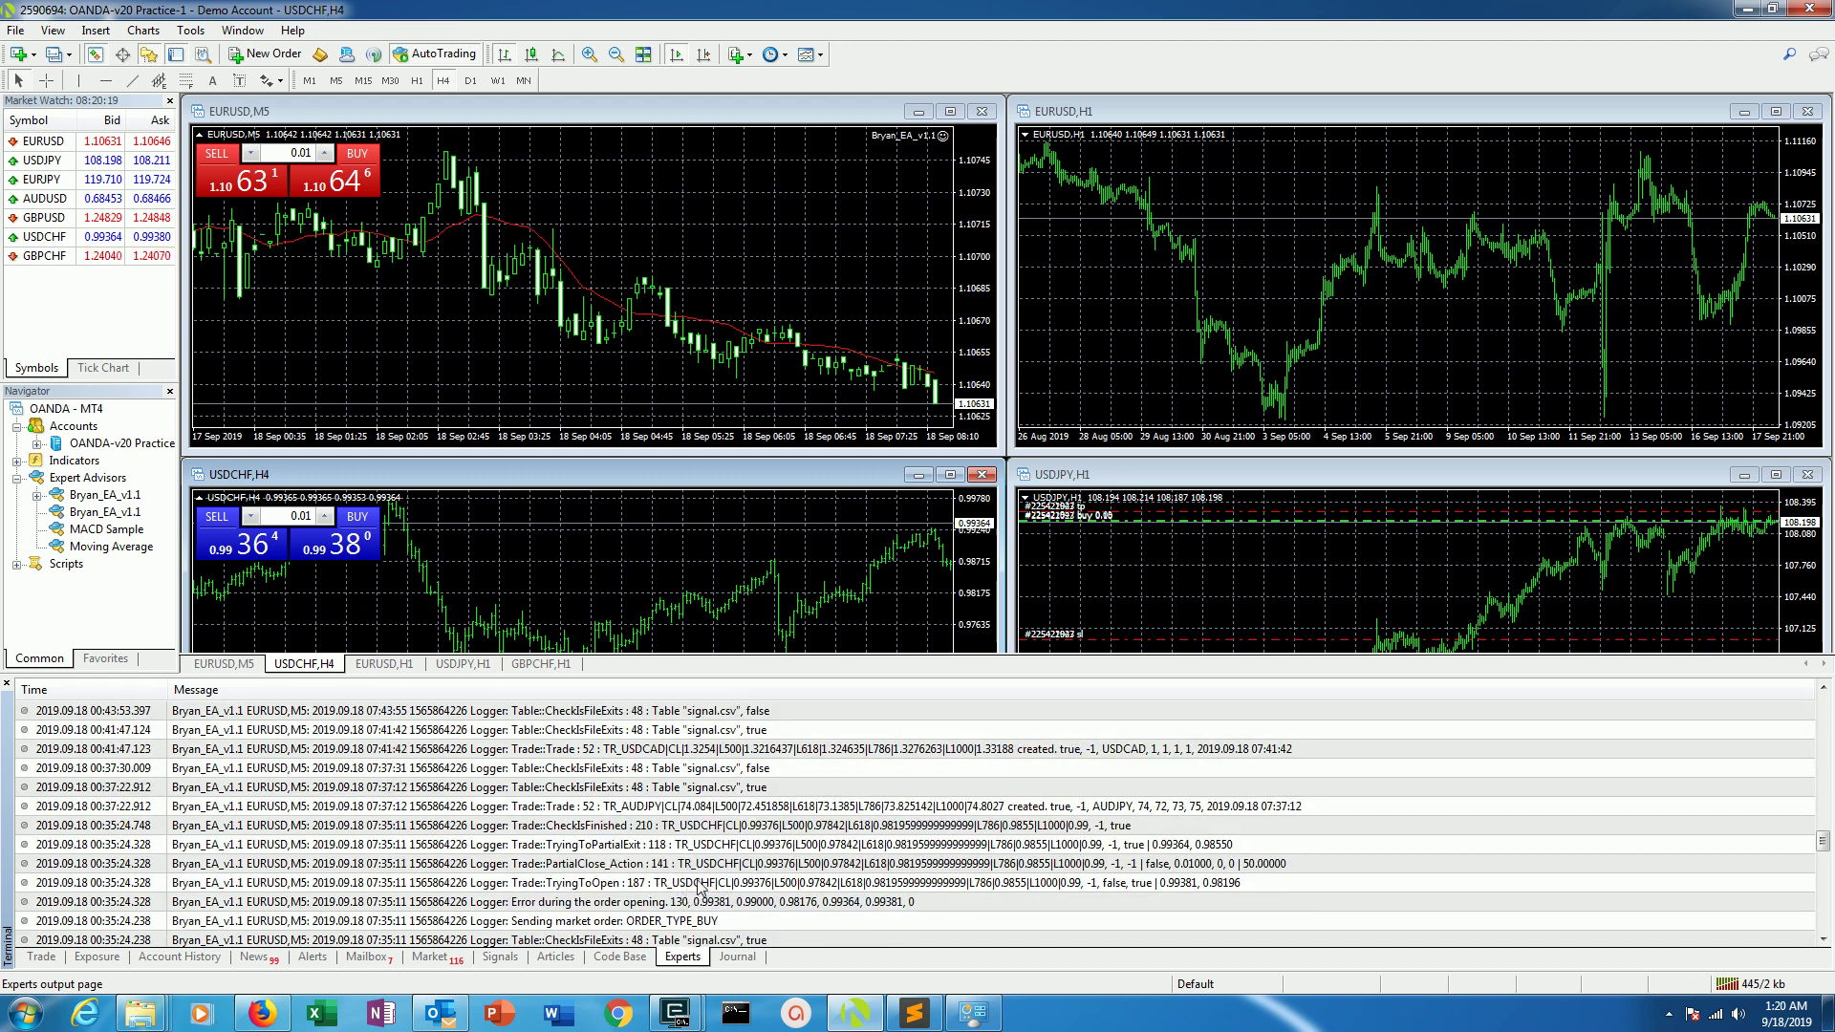
scroll(701, 886, "up", 6)
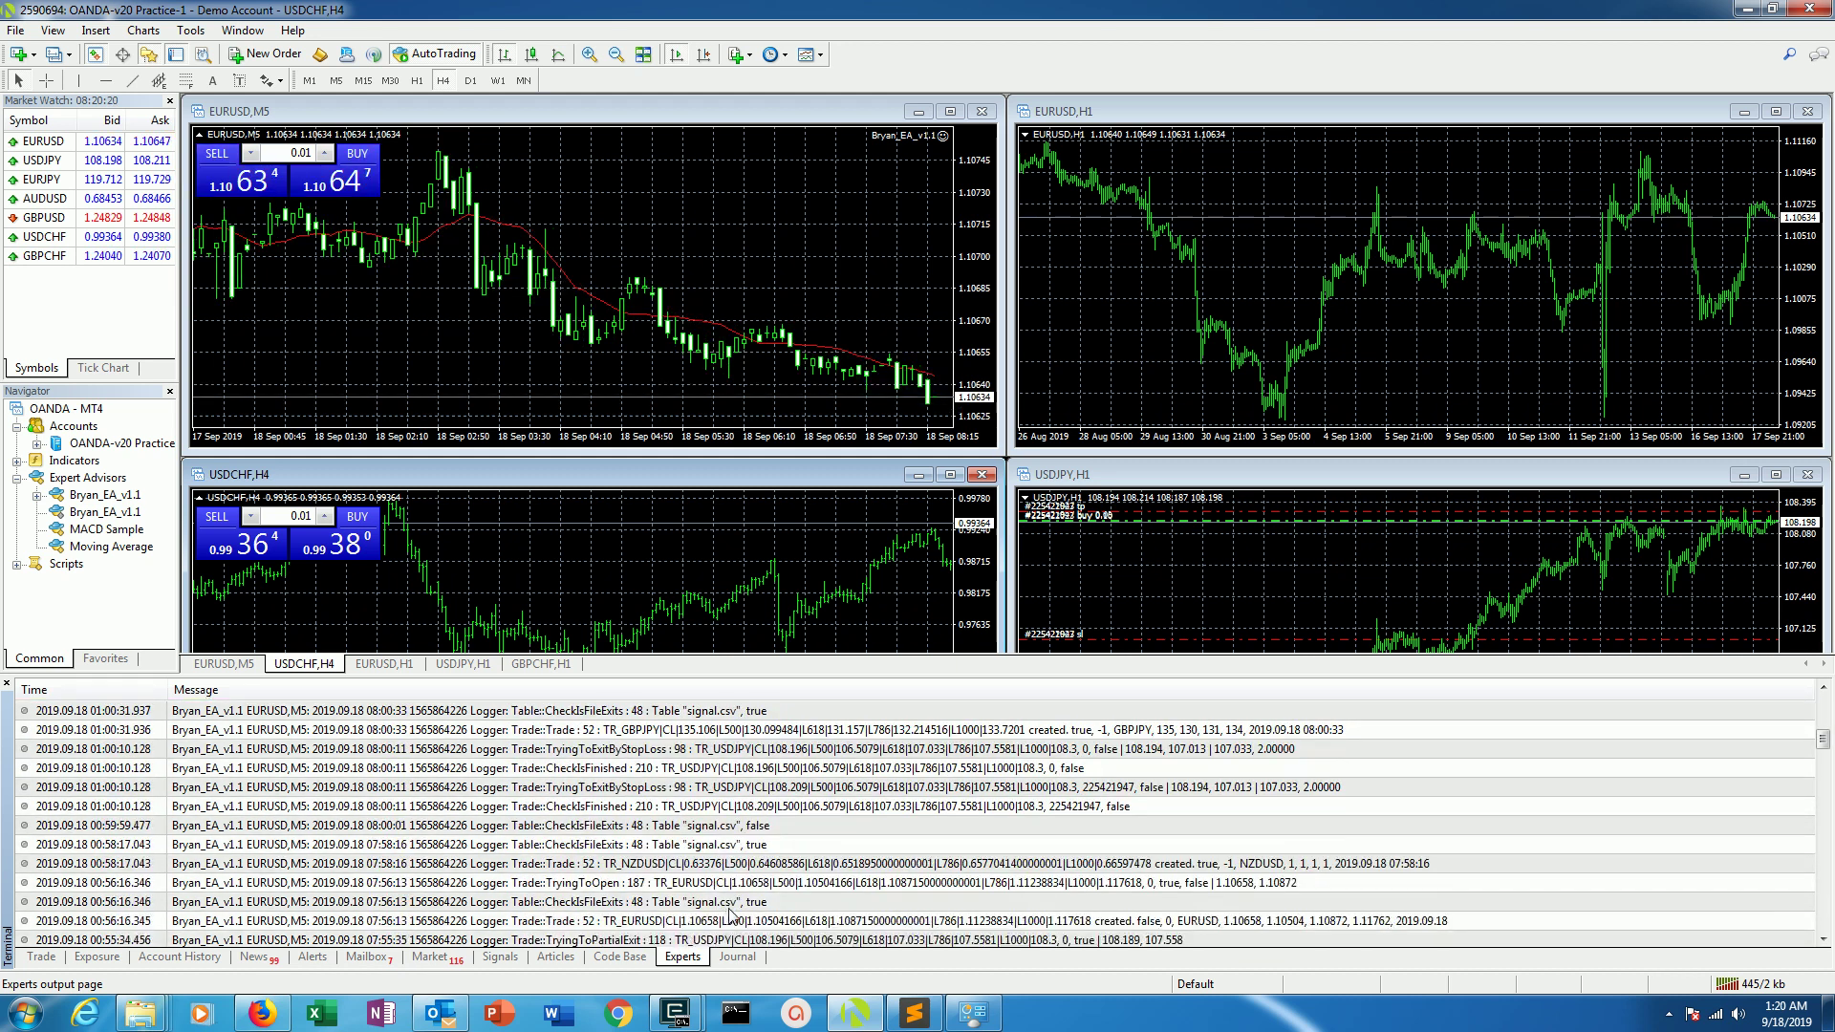
scroll(736, 916, "down", 1)
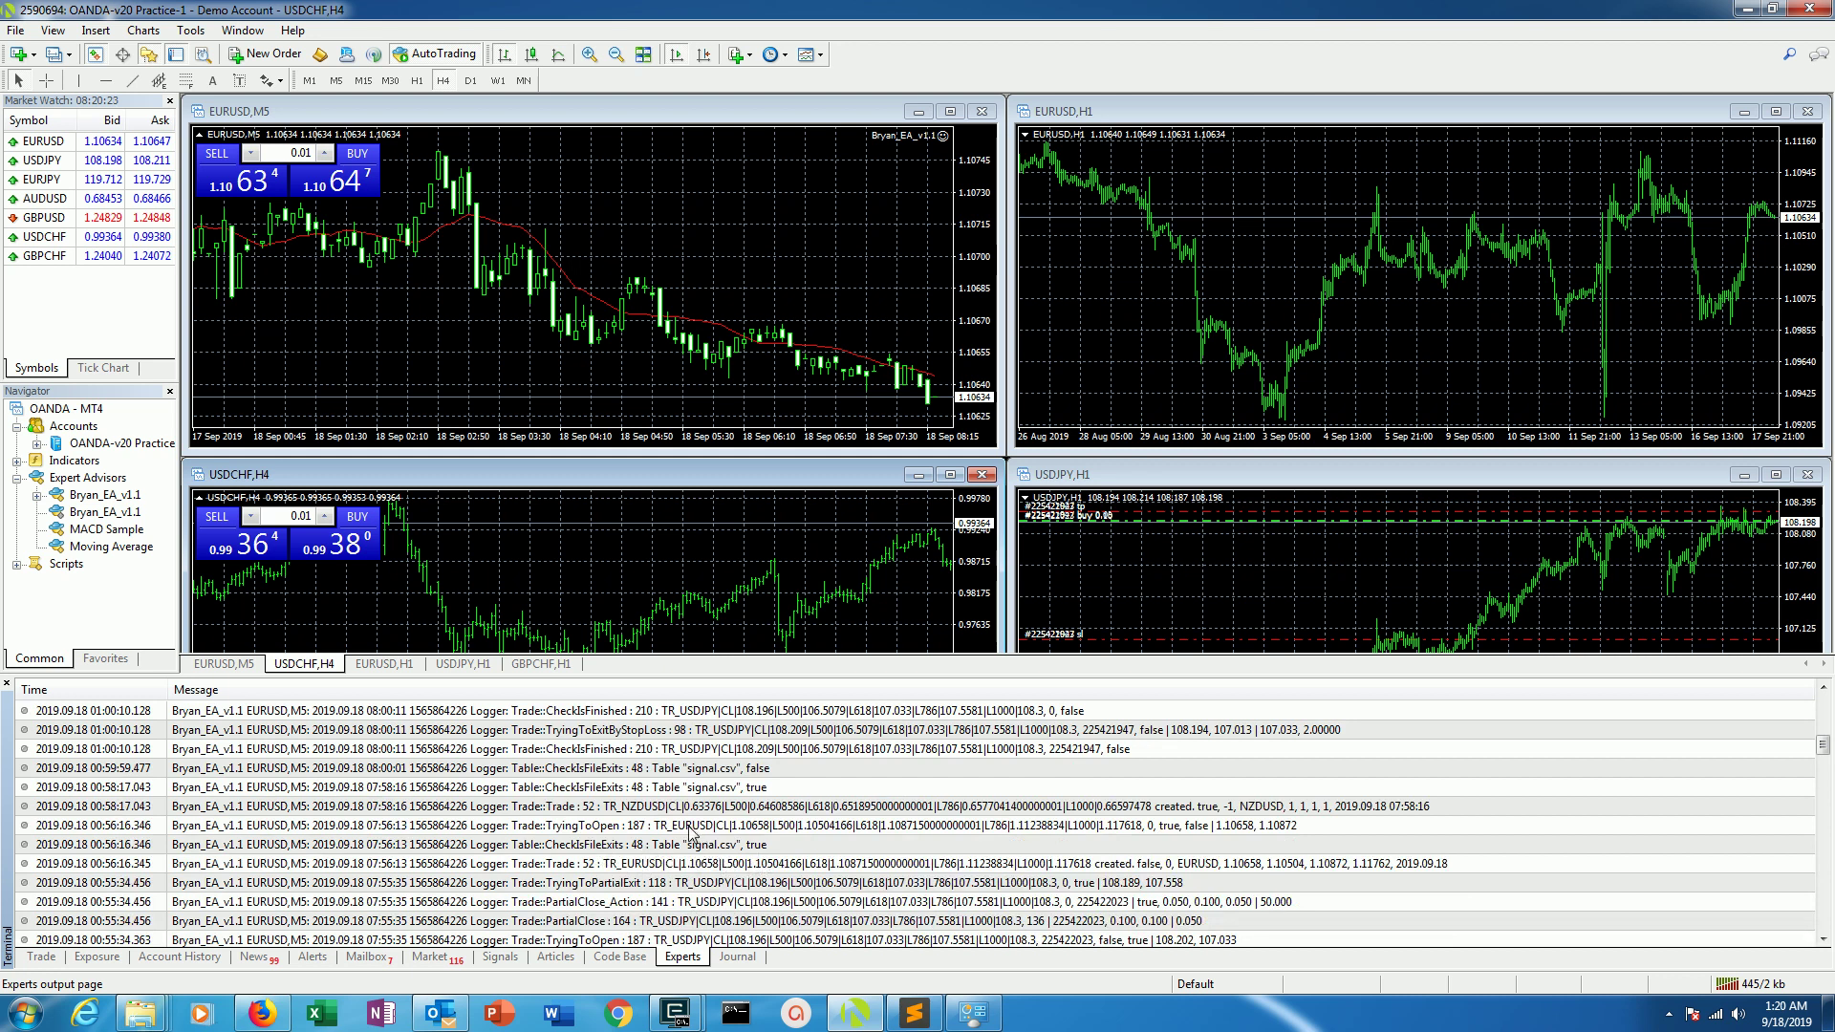
scroll(691, 841, "up", 1)
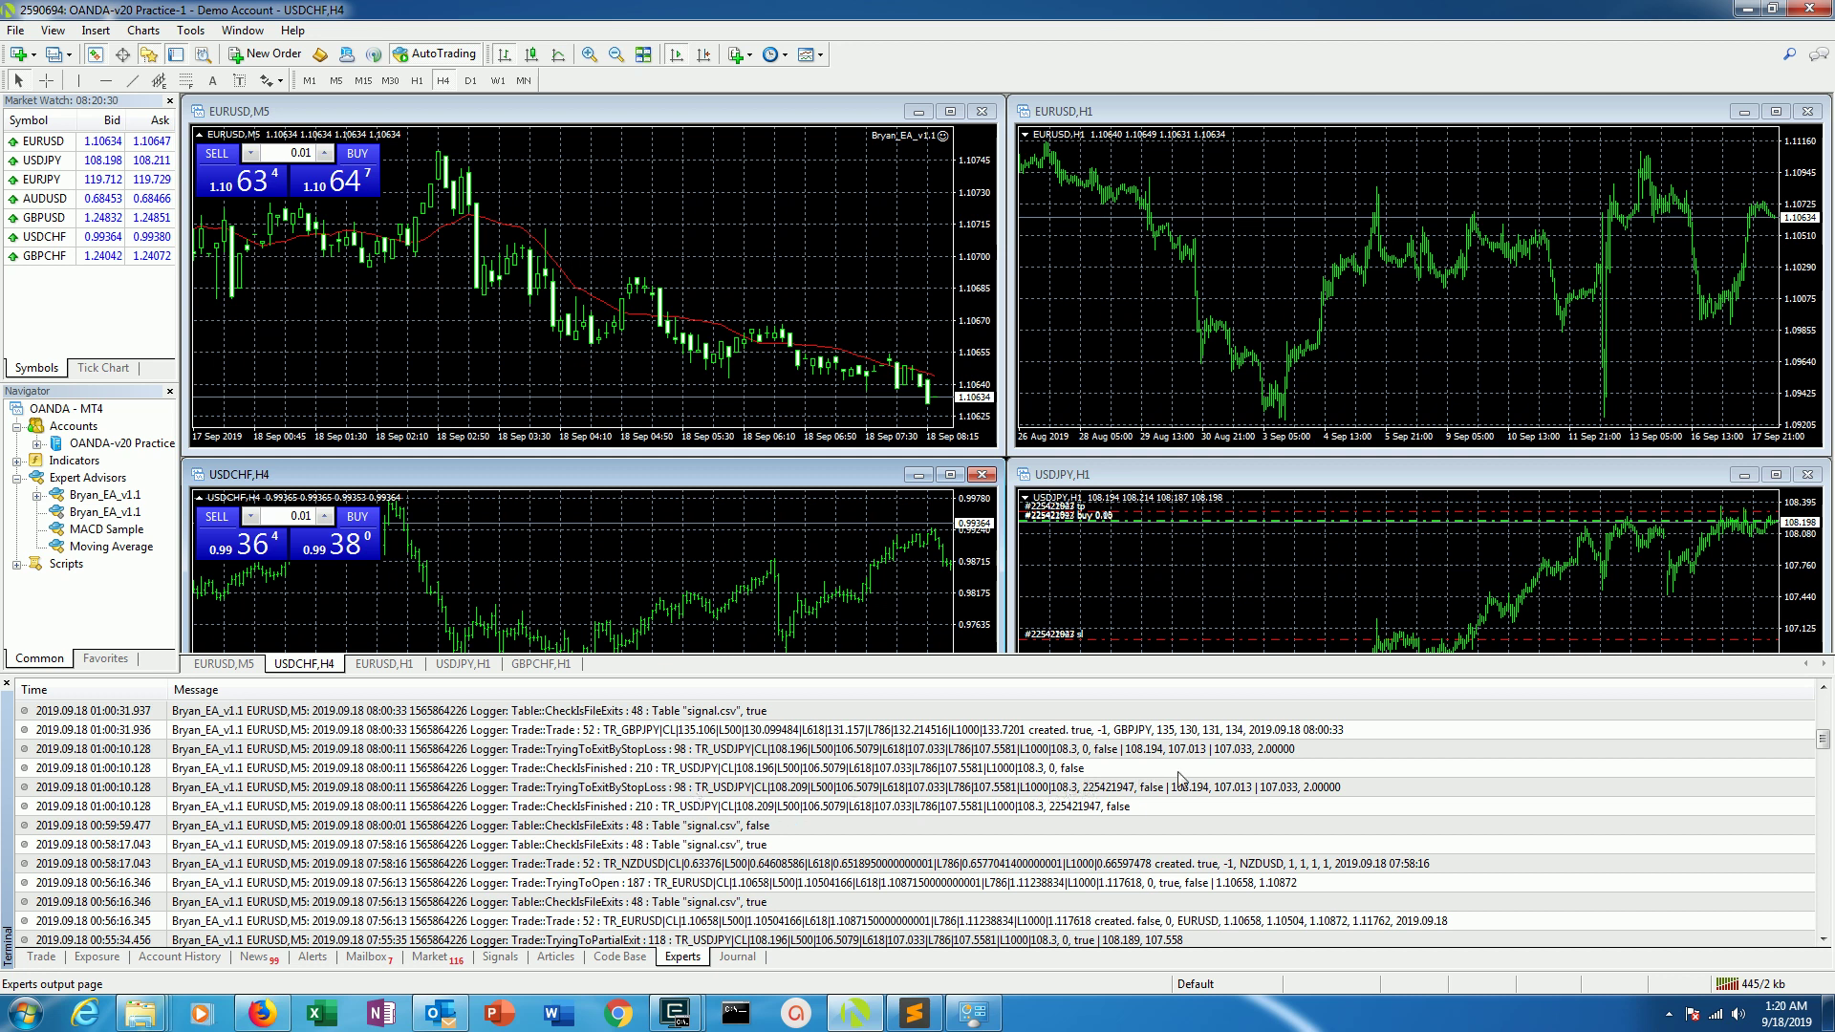
scroll(705, 798, "up", 1)
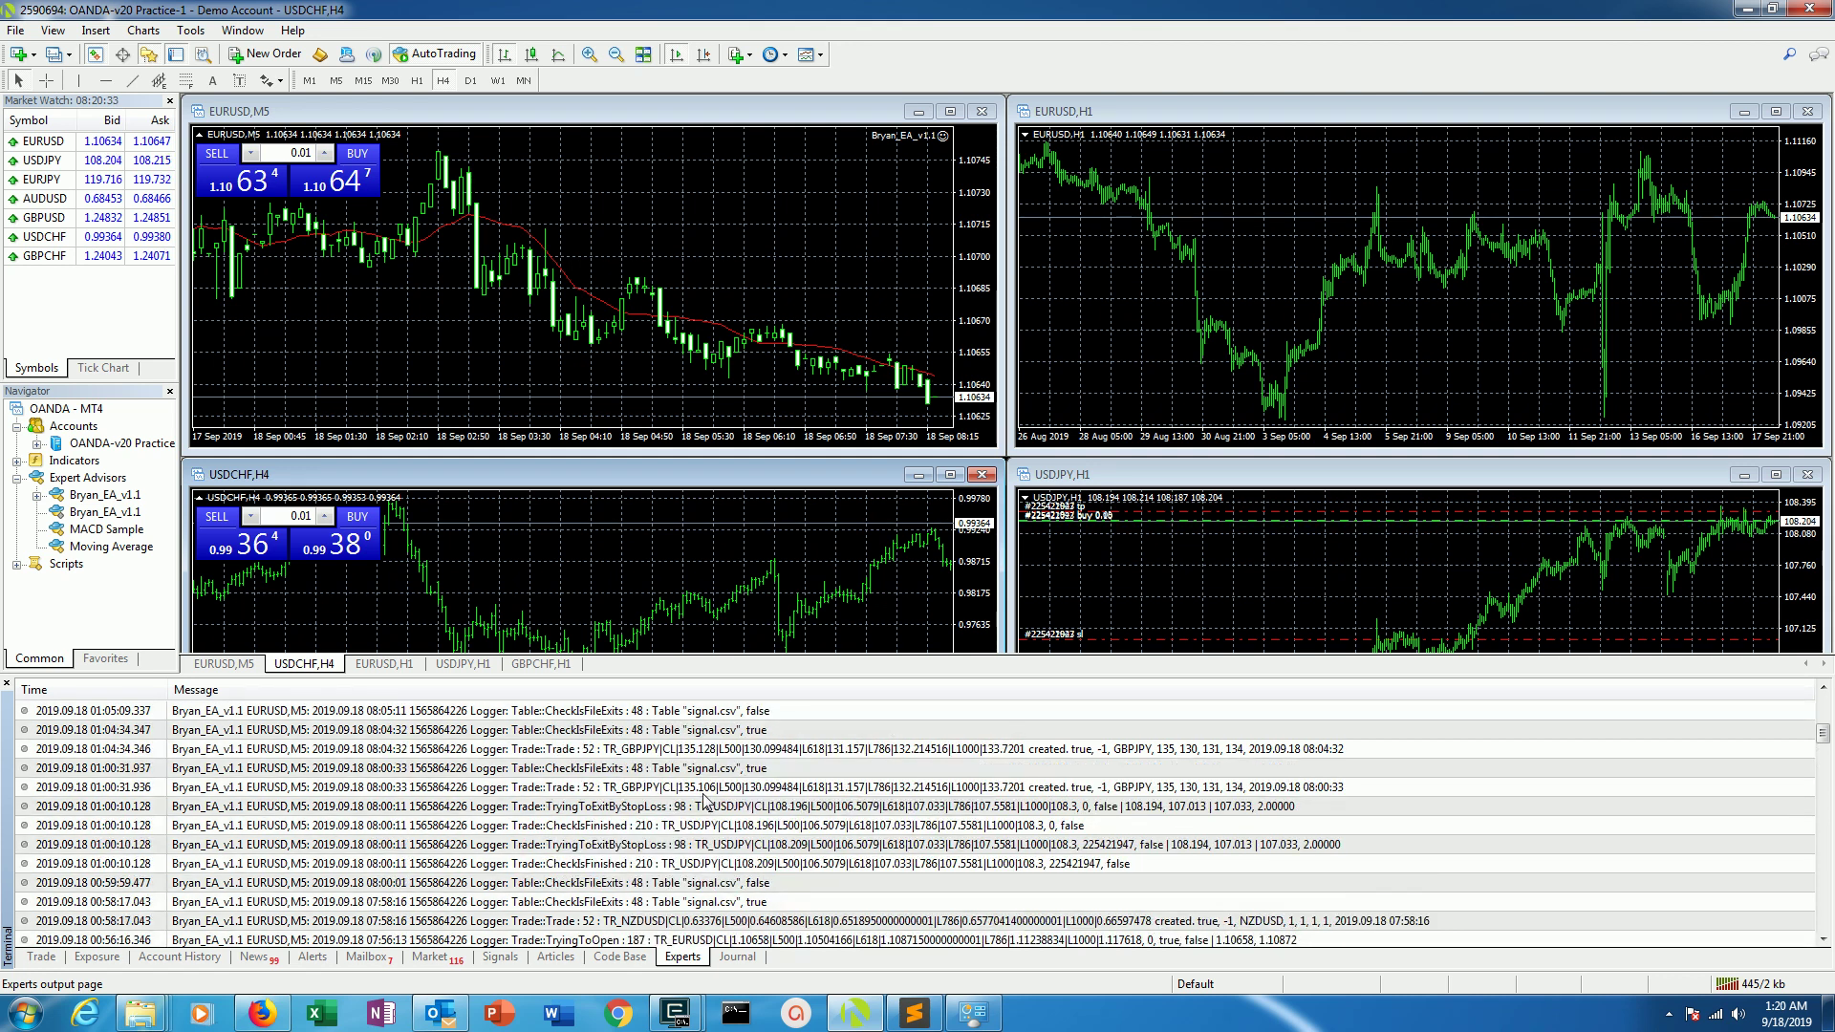
scroll(704, 801, "up", 1)
scroll(715, 804, "up", 1)
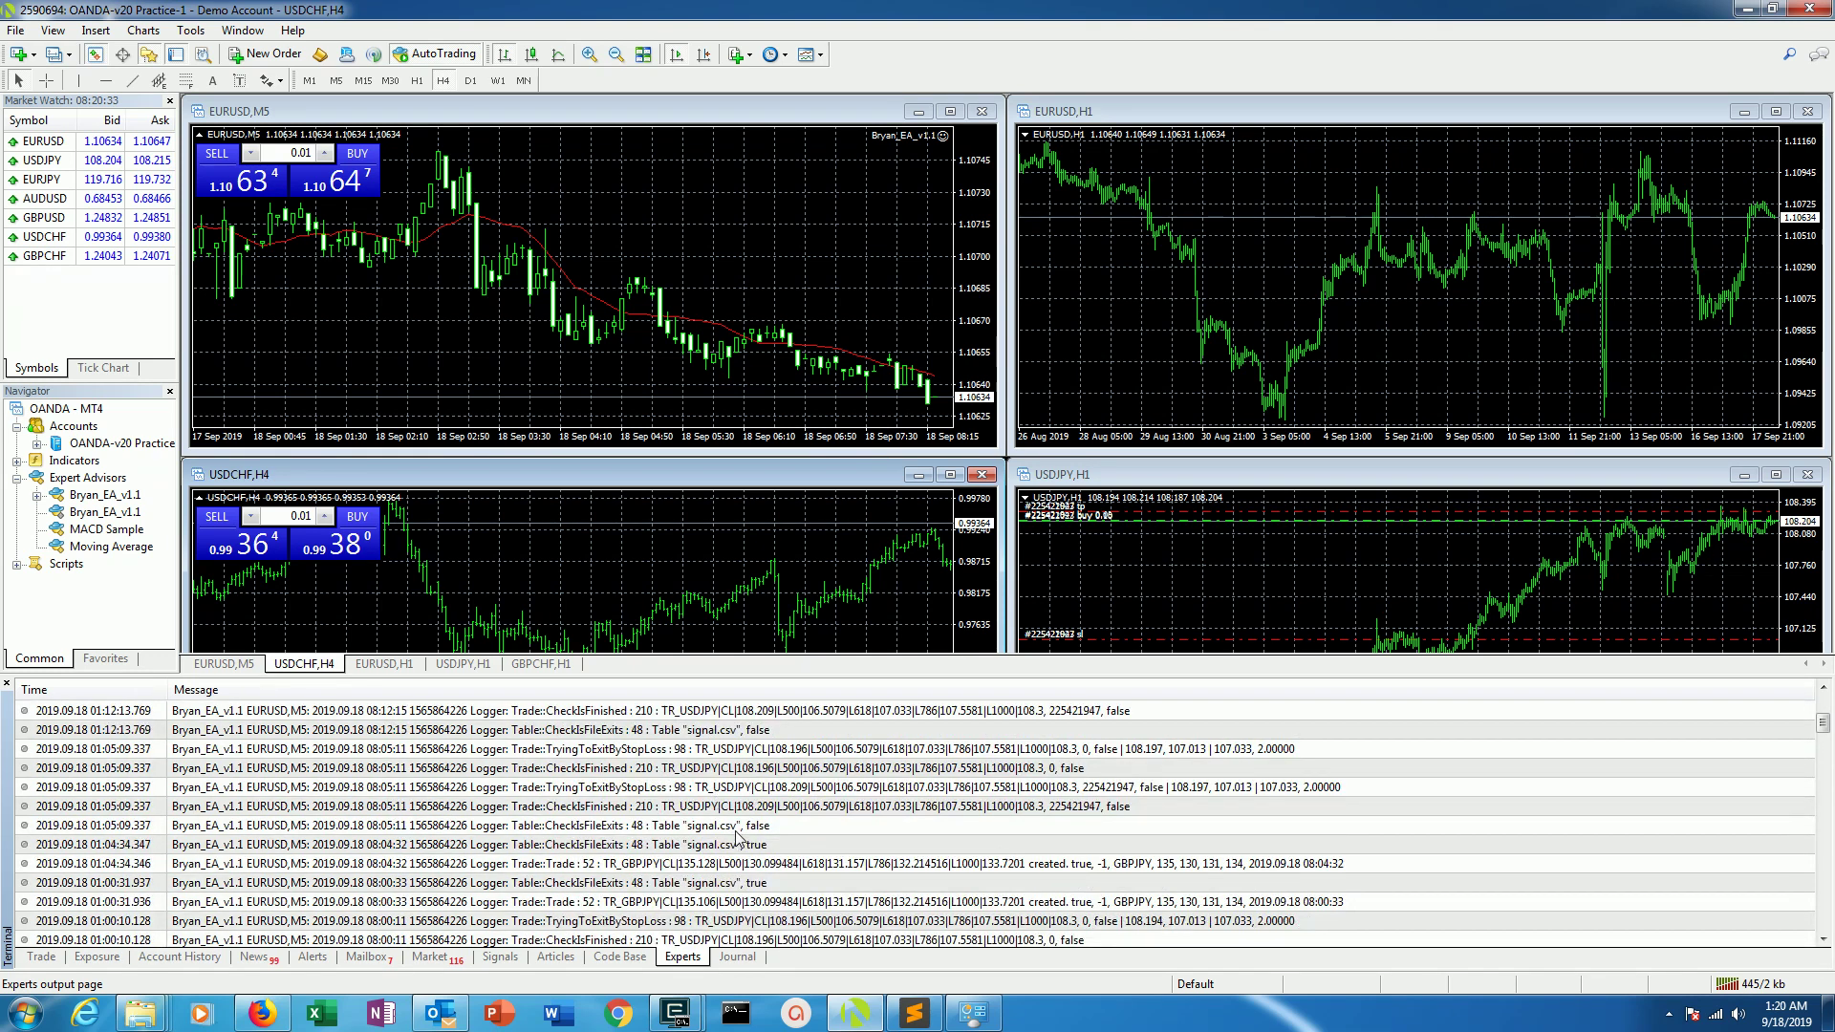
scroll(744, 838, "up", 1)
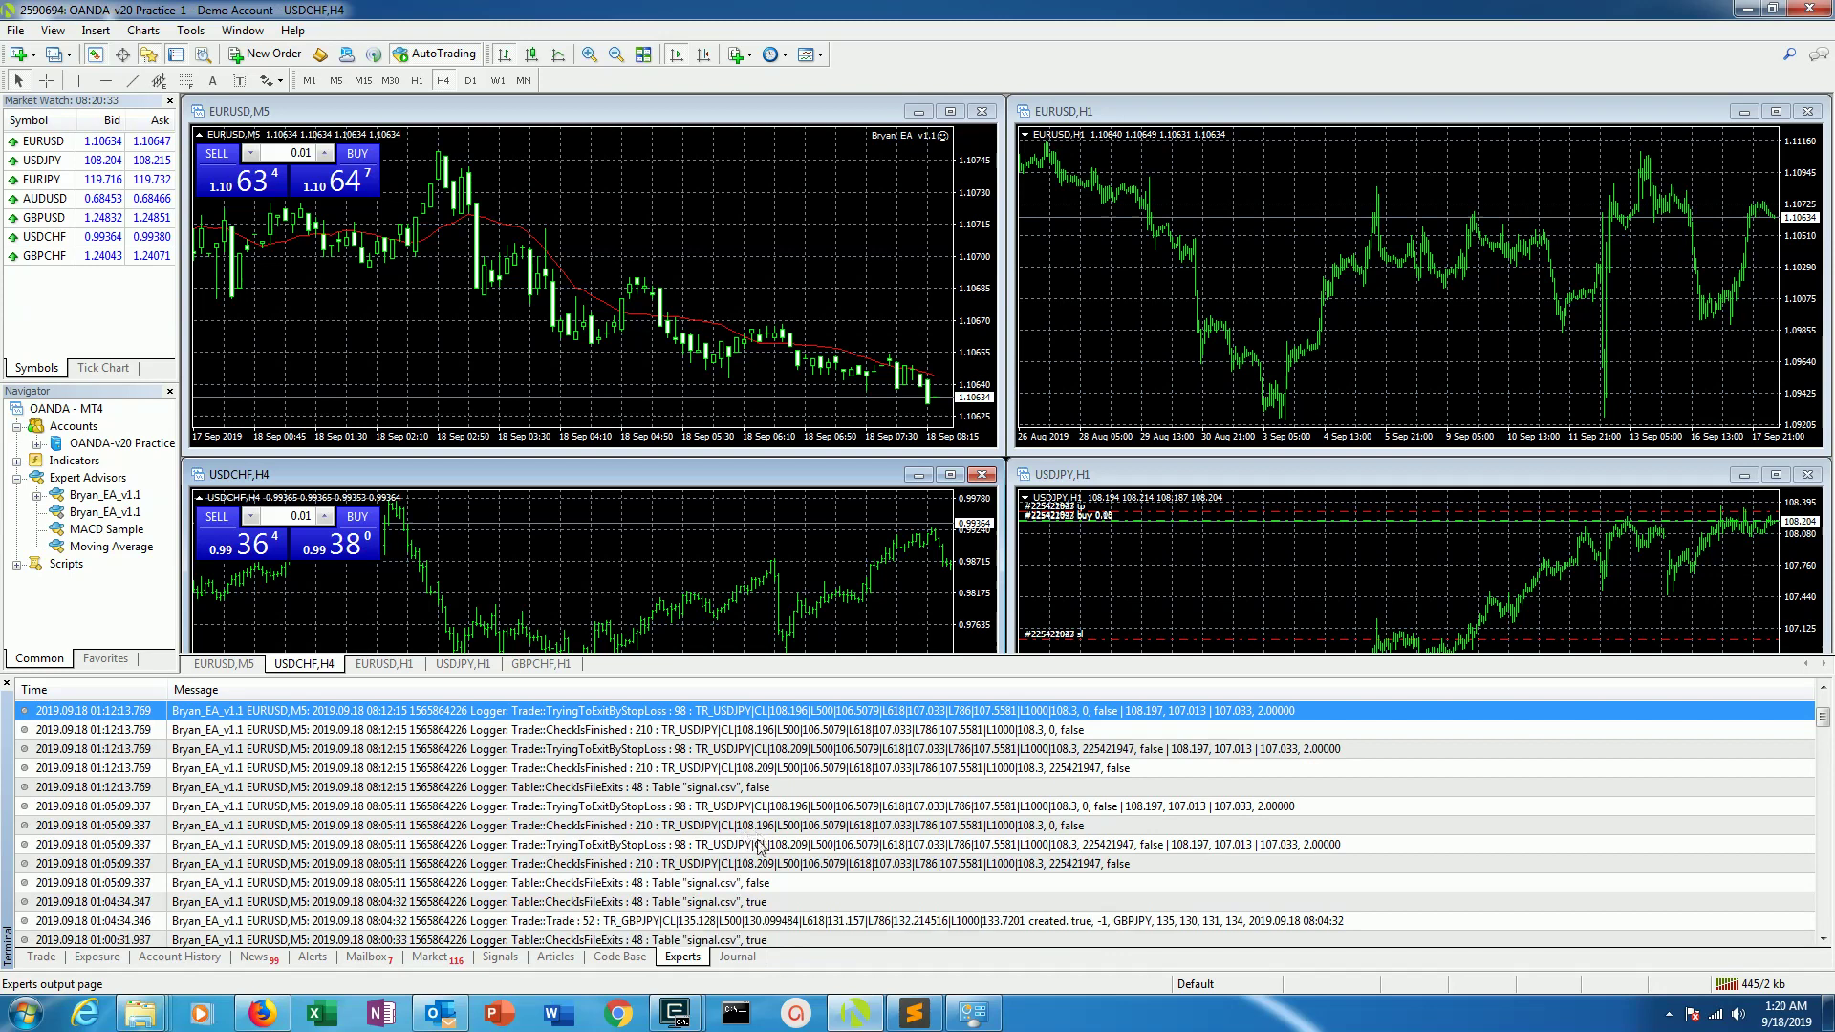
scroll(760, 842, "up", 1)
scroll(762, 844, "up", 1)
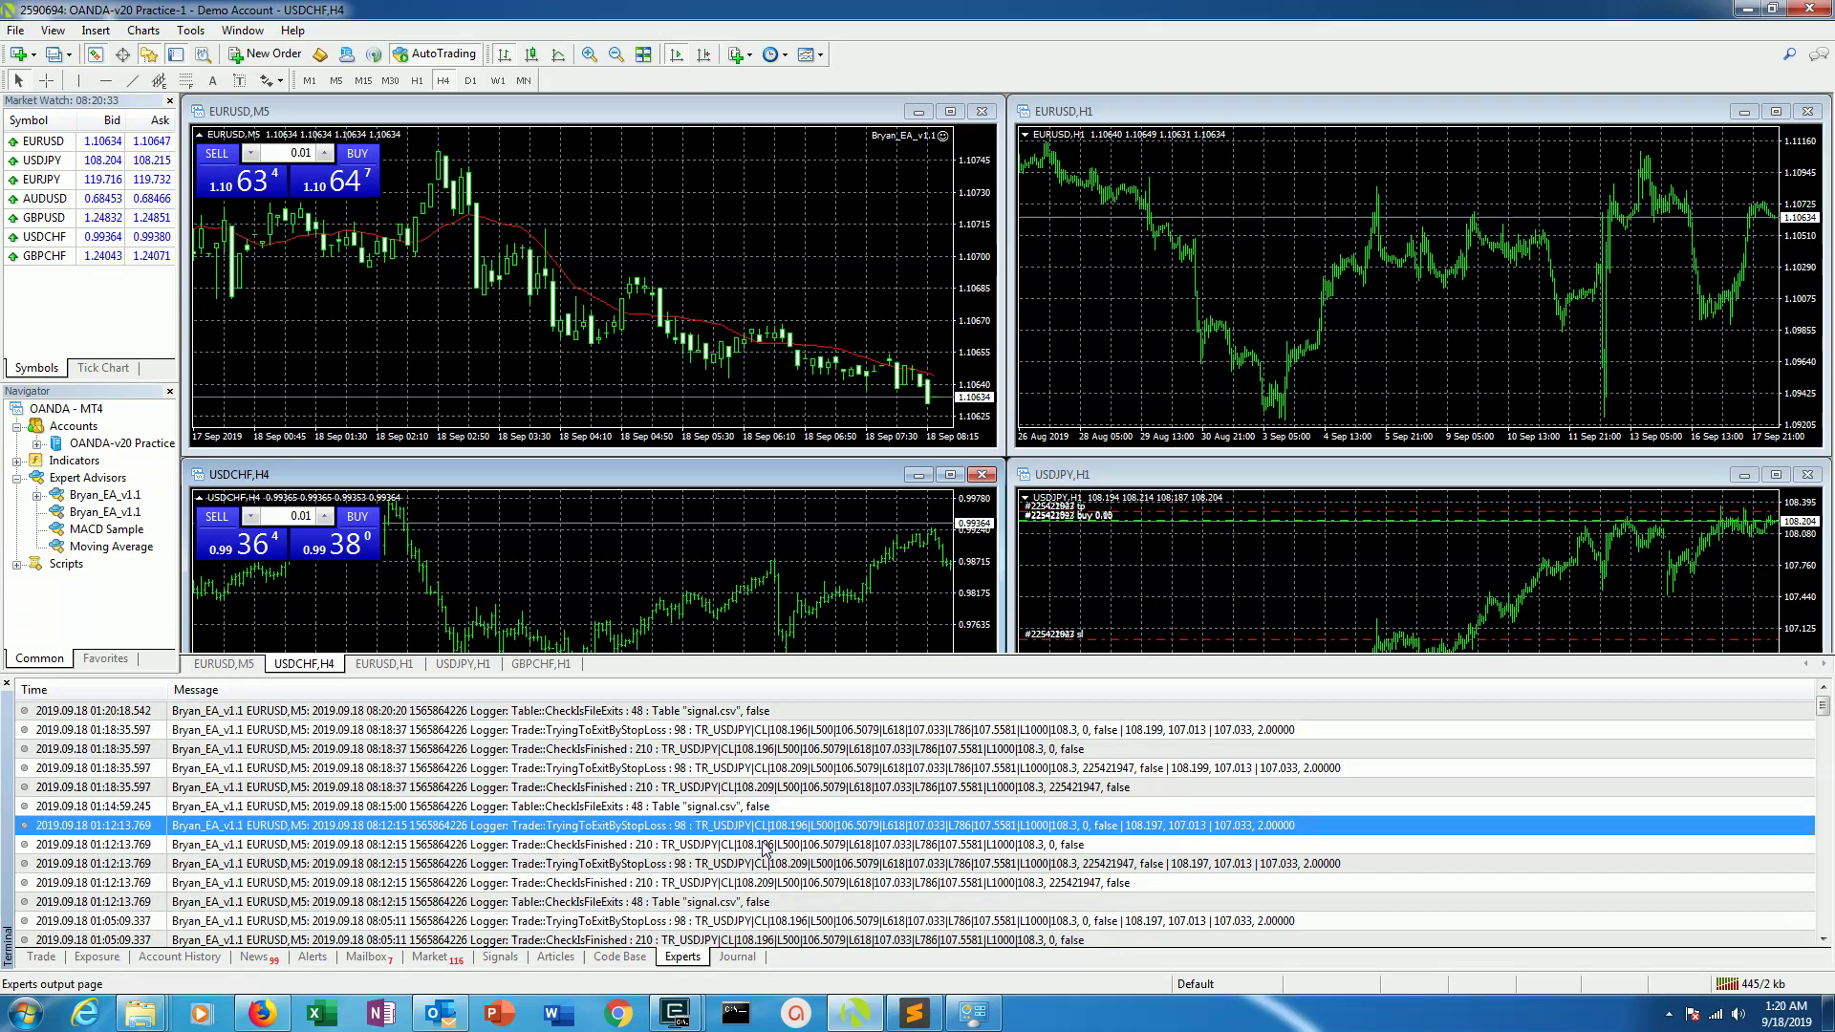
scroll(767, 841, "down", 2)
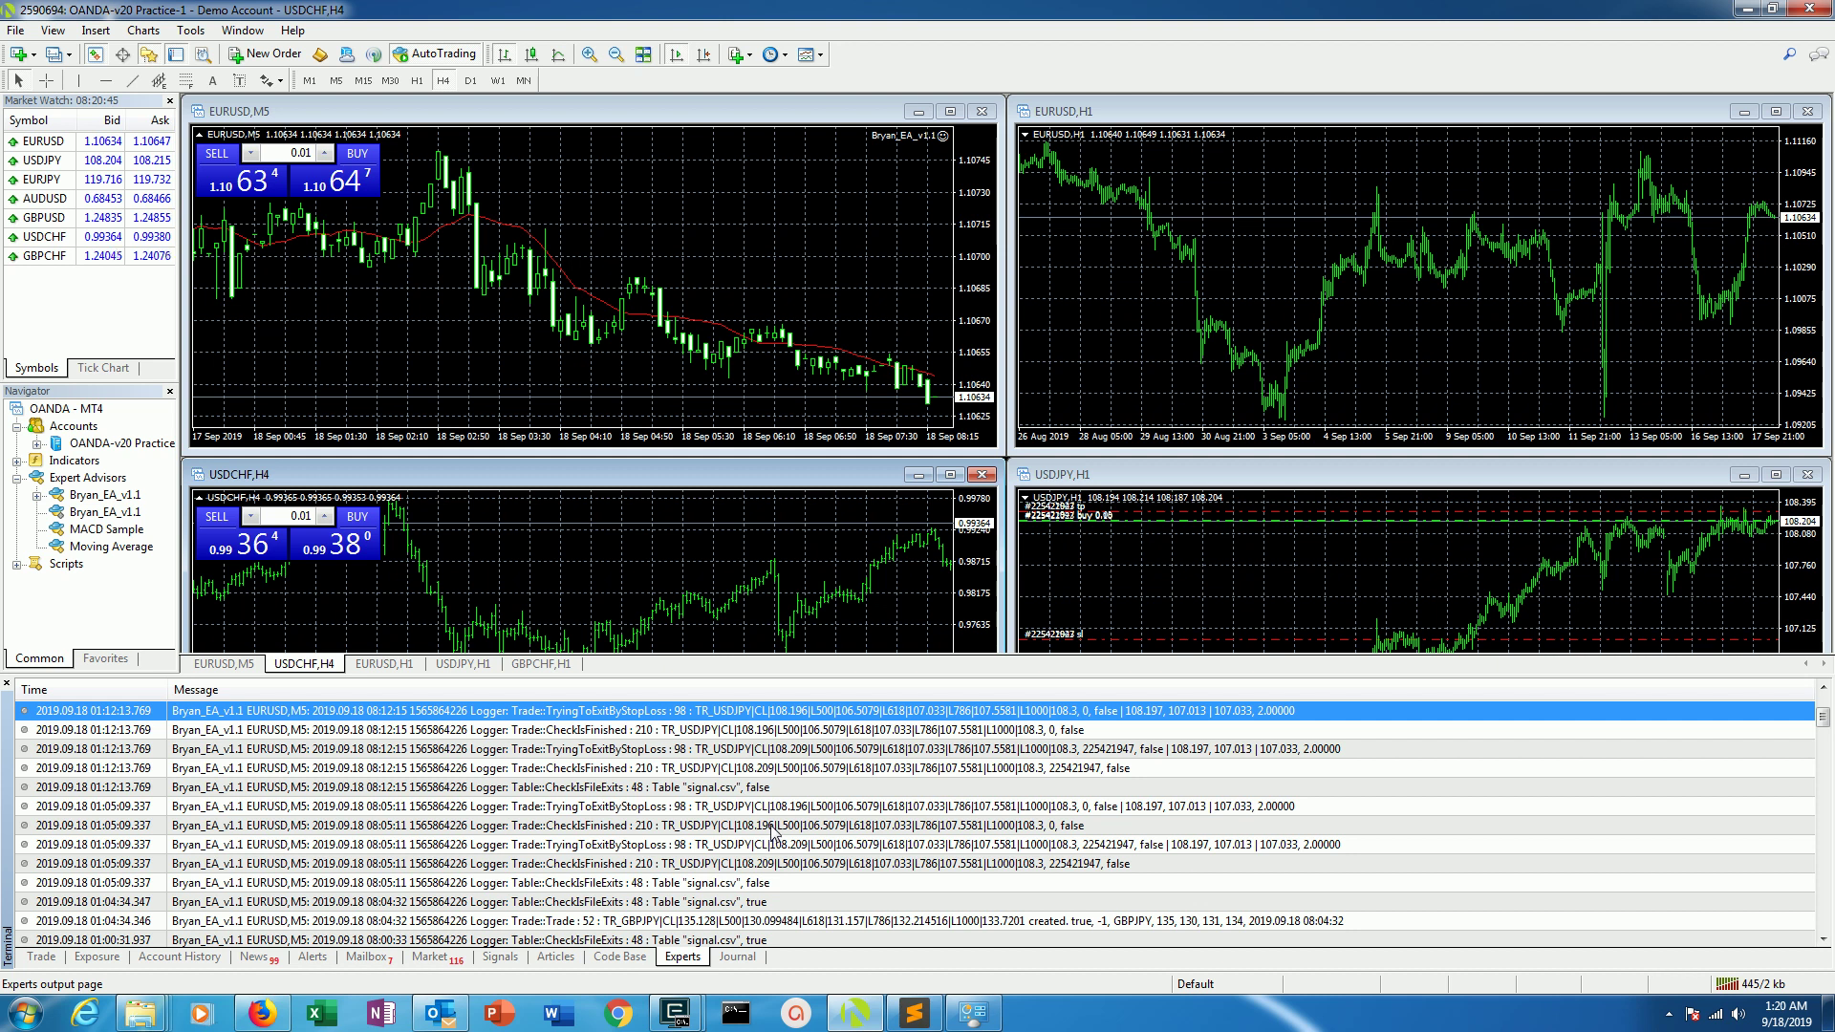
scroll(772, 831, "down", 1)
scroll(773, 838, "down", 1)
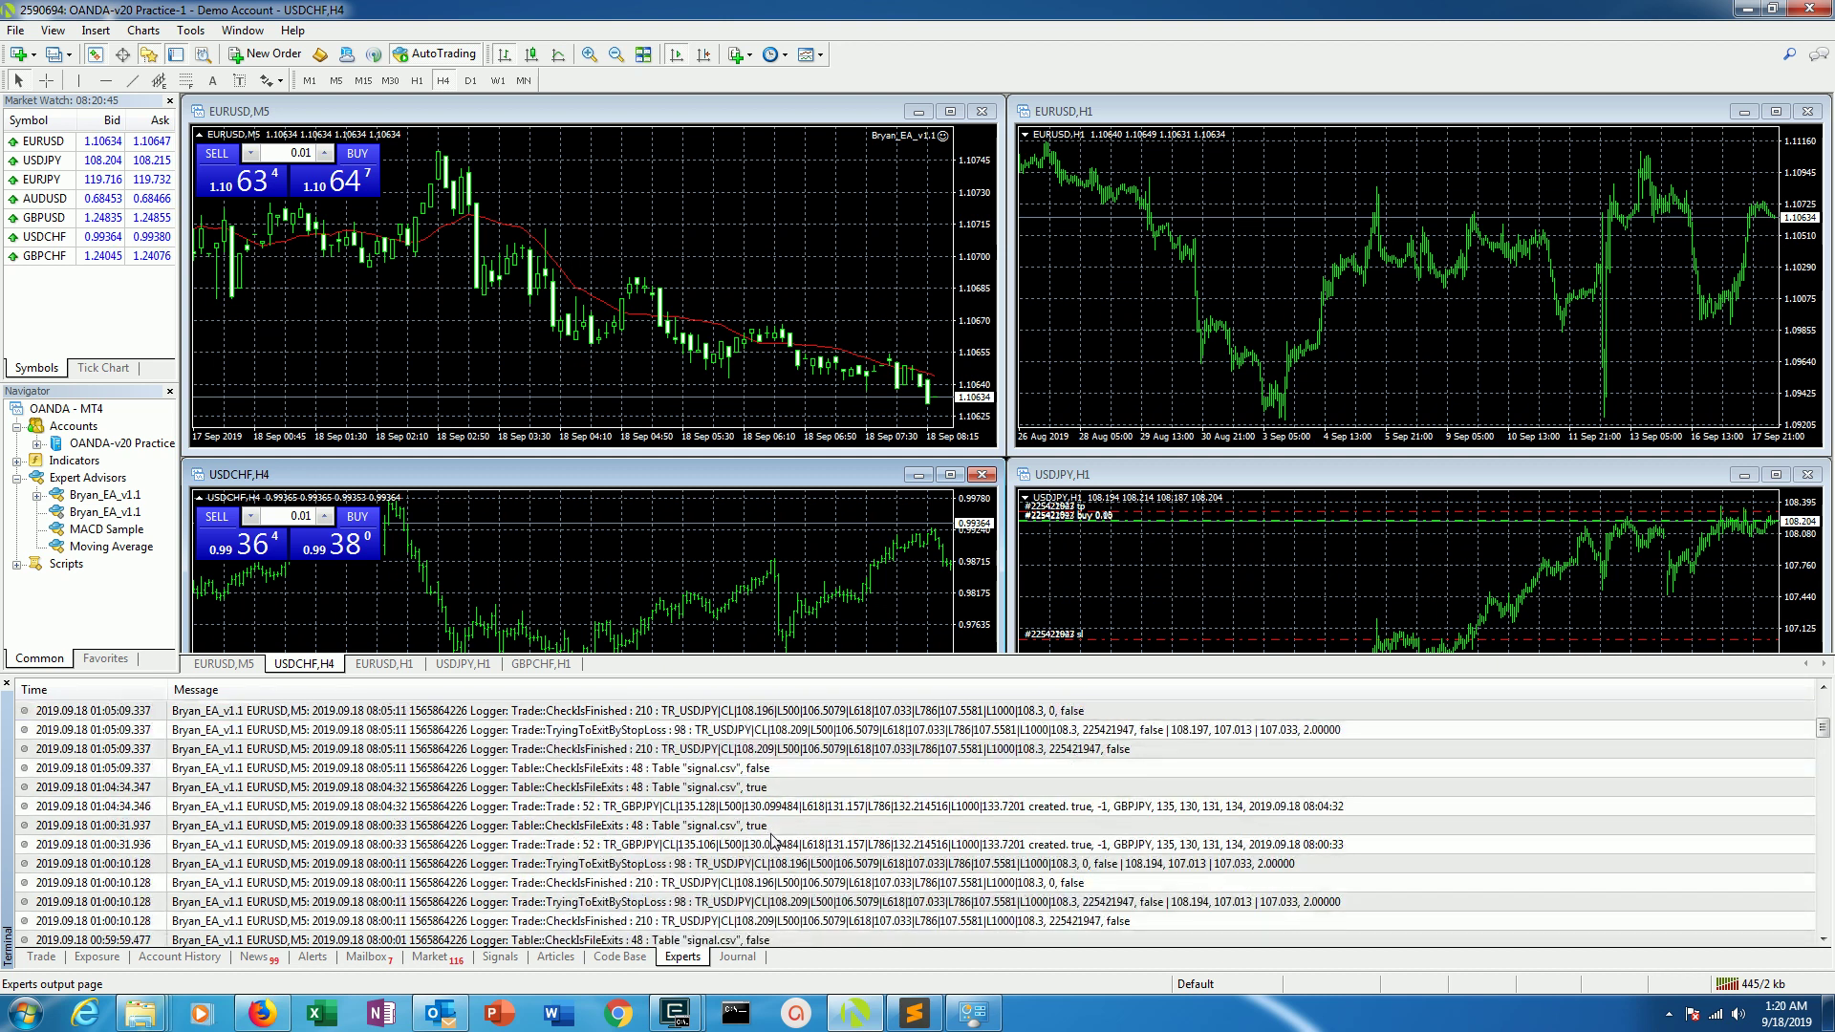
scroll(772, 844, "down", 1)
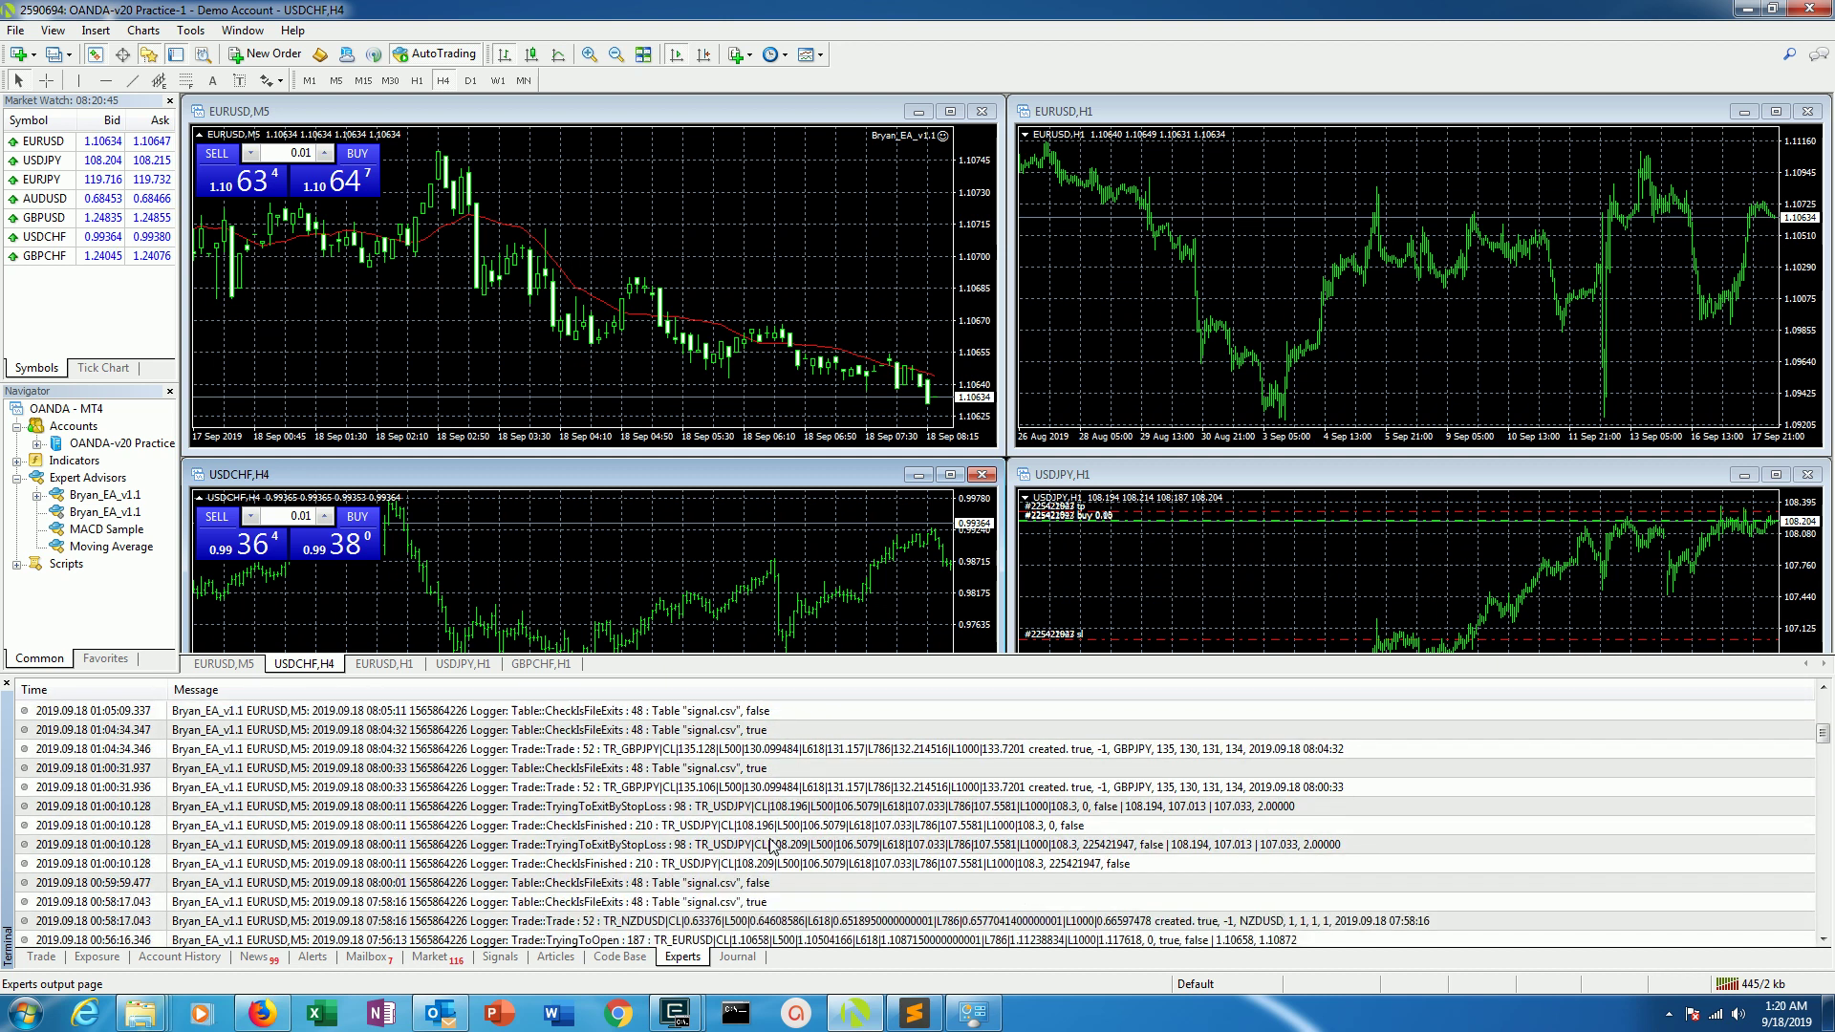
scroll(772, 843, "down", 1)
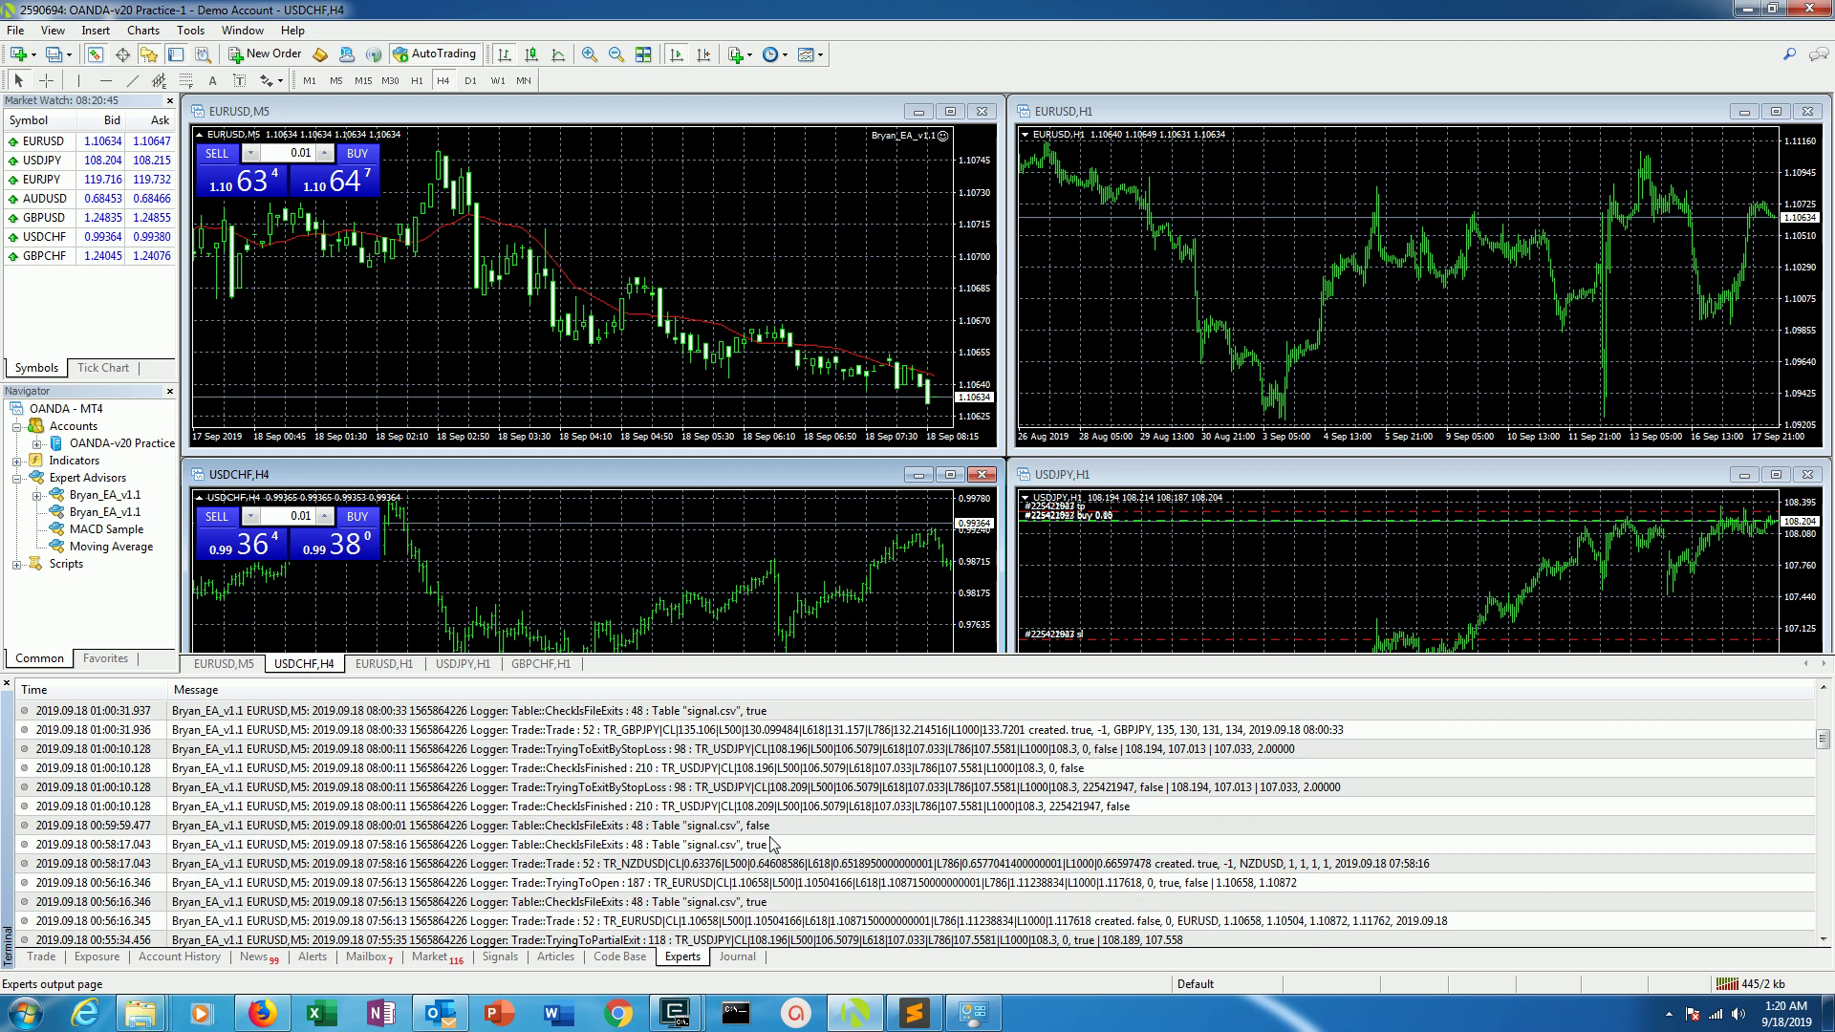
scroll(772, 845, "down", 1)
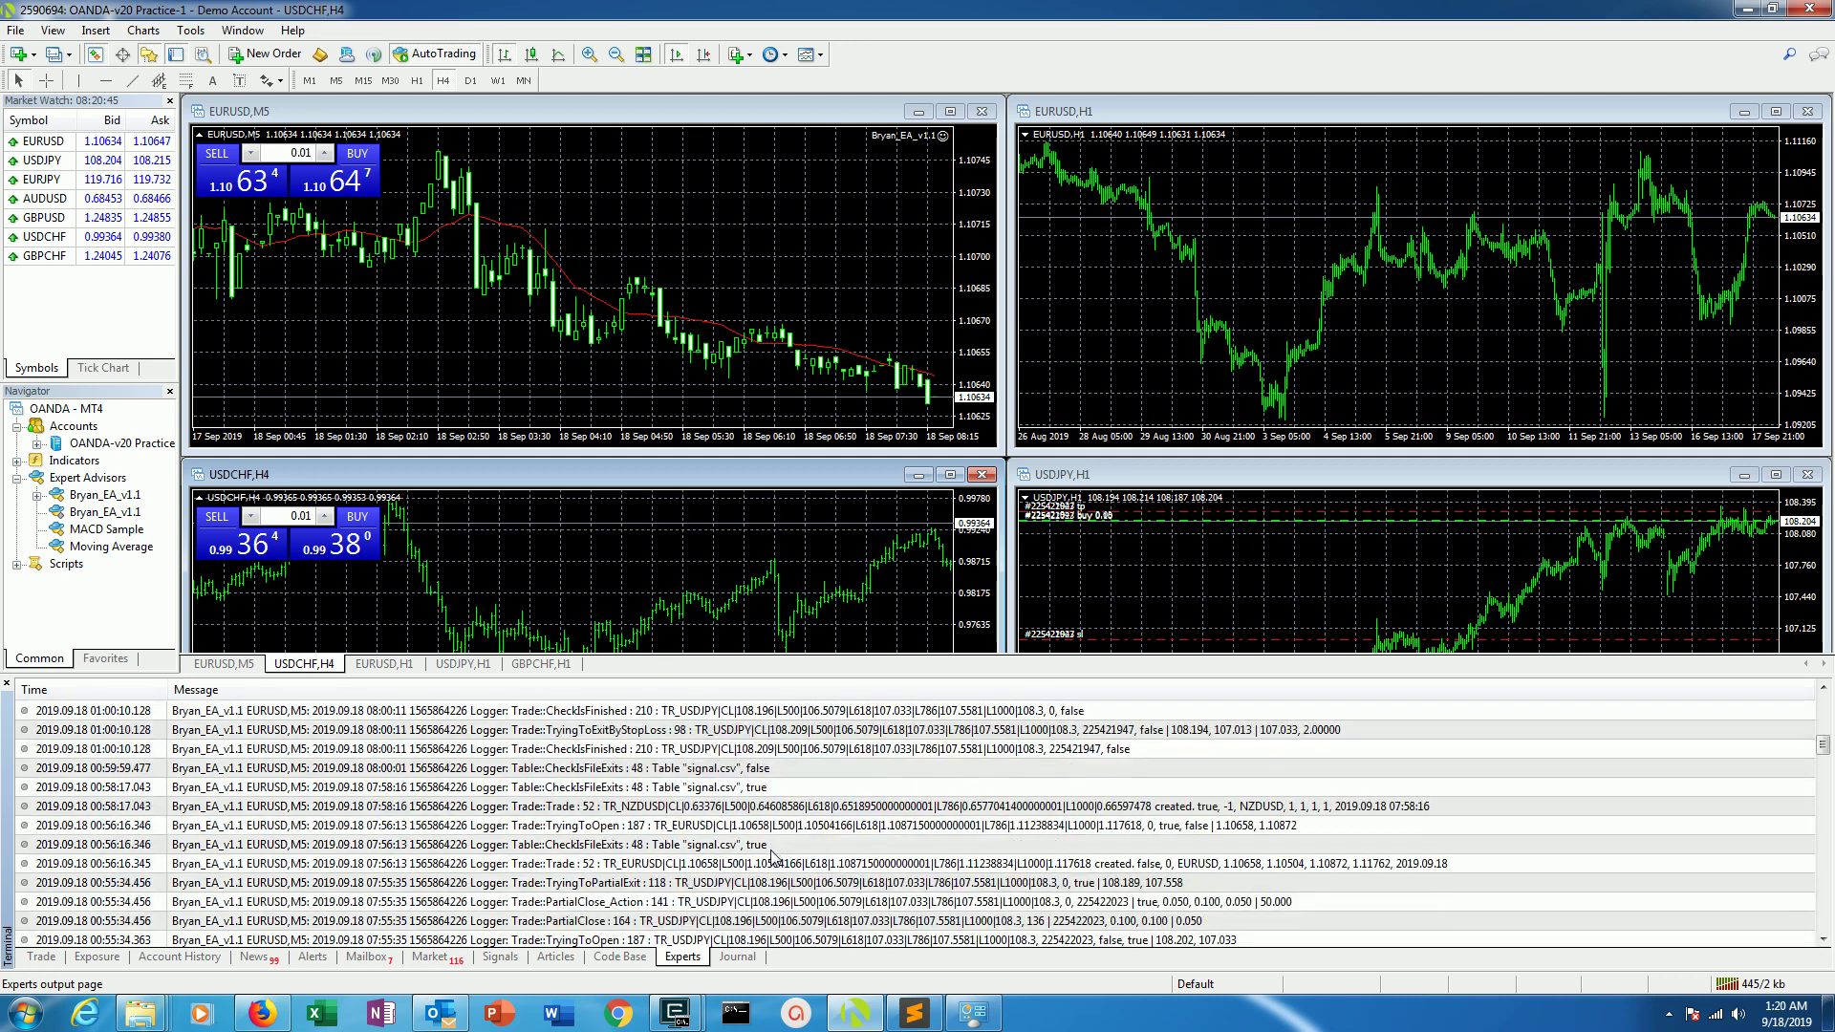
Step: Select the 01:12:13.769 stop-loss entry and scroll down to the 0.10 USDJPY buy at 108.202
left_click(776, 898)
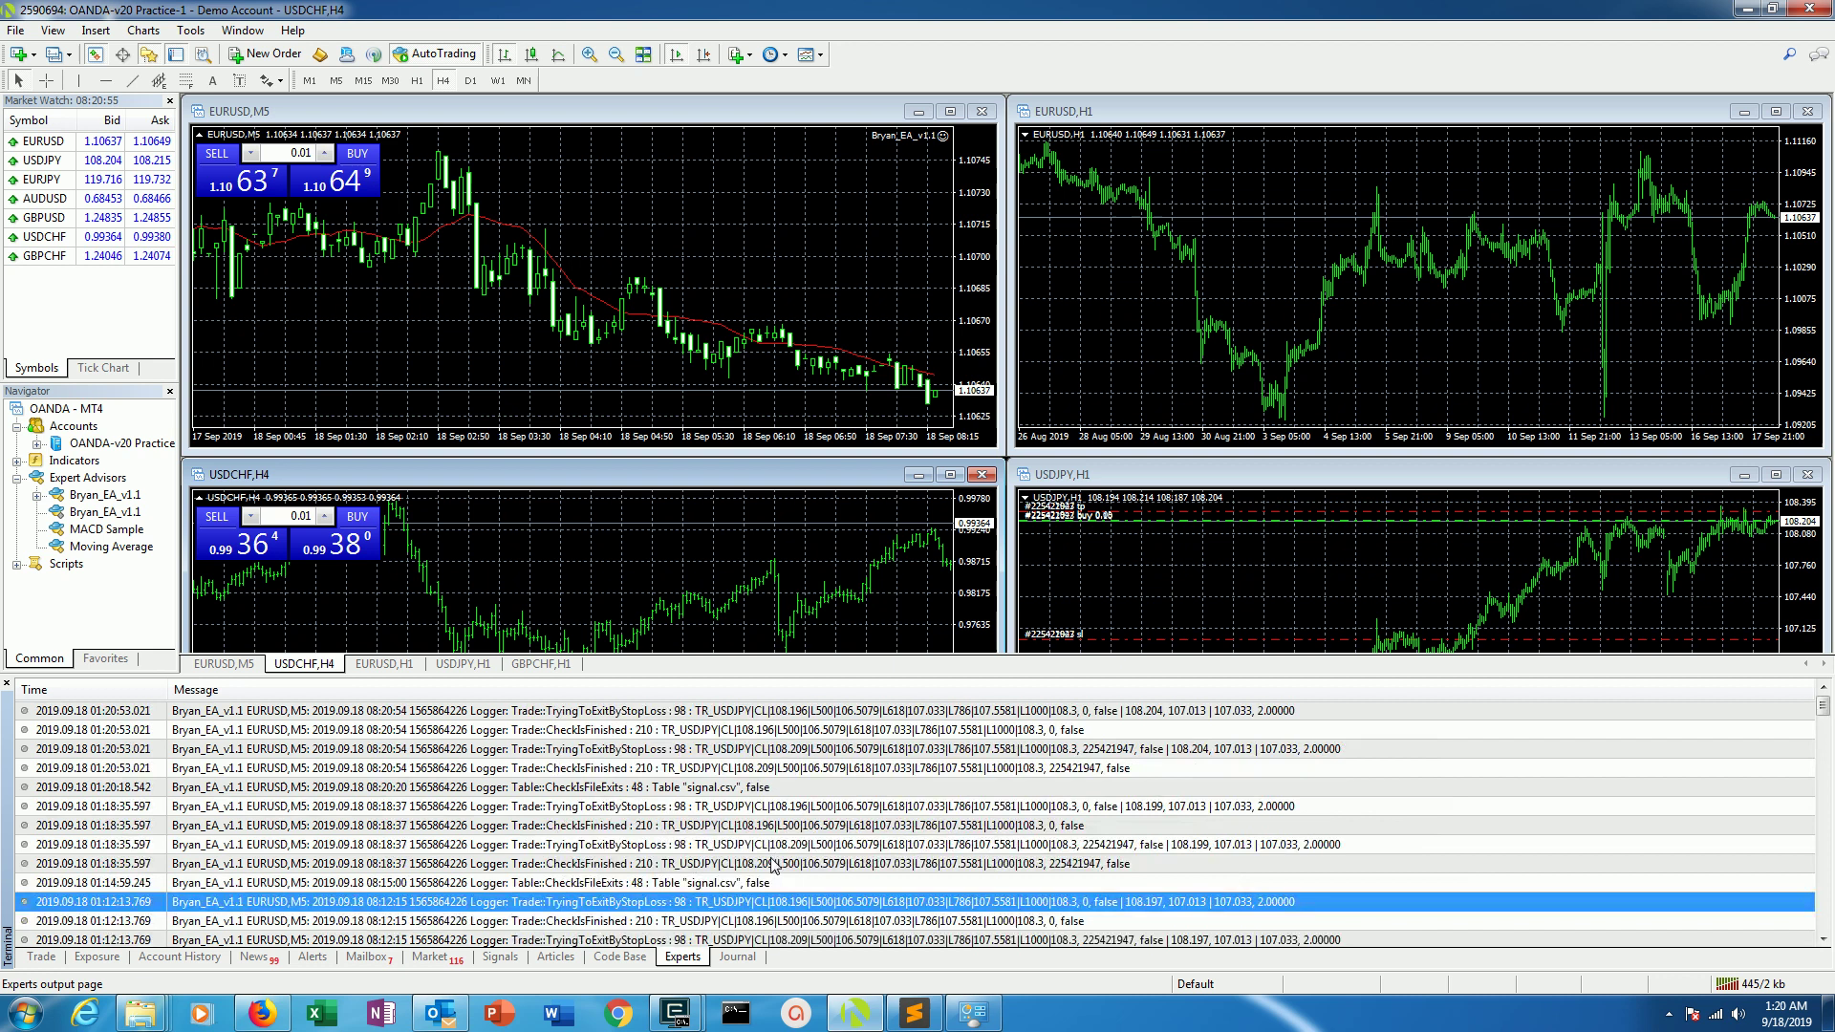
scroll(813, 868, "down", 1)
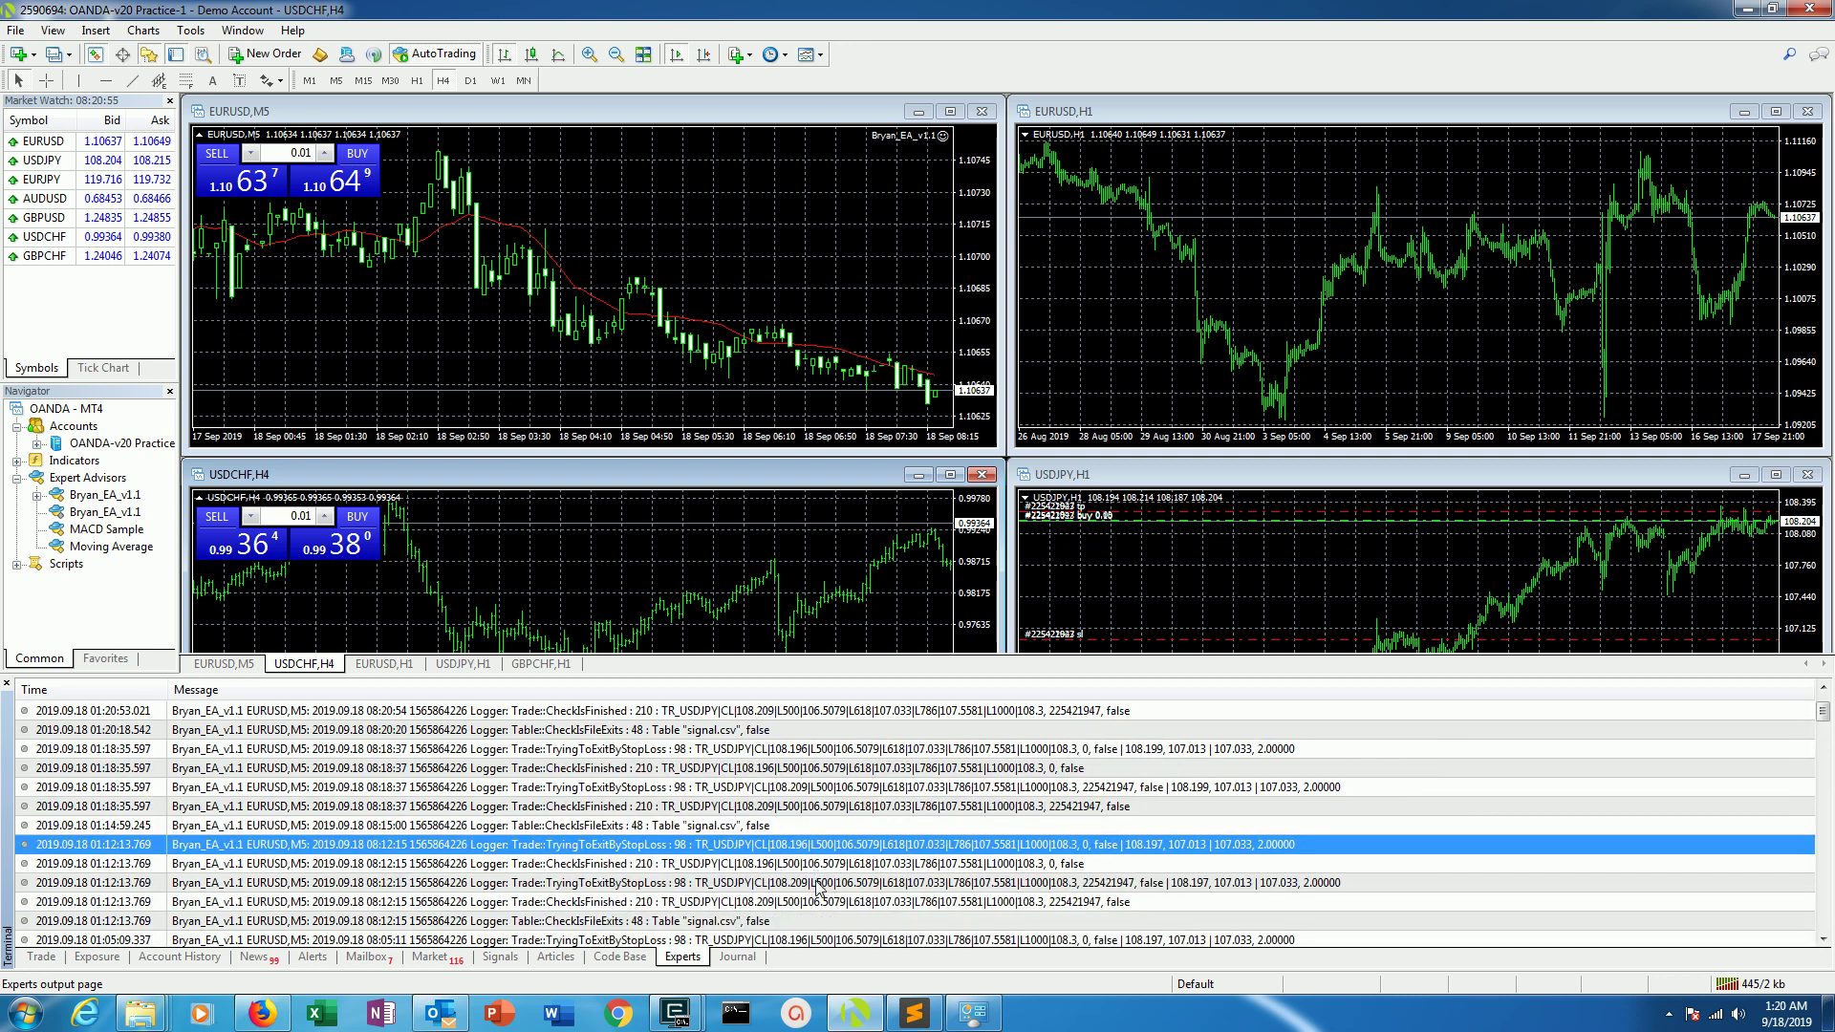
scroll(818, 887, "down", 1)
scroll(818, 887, "down", 1)
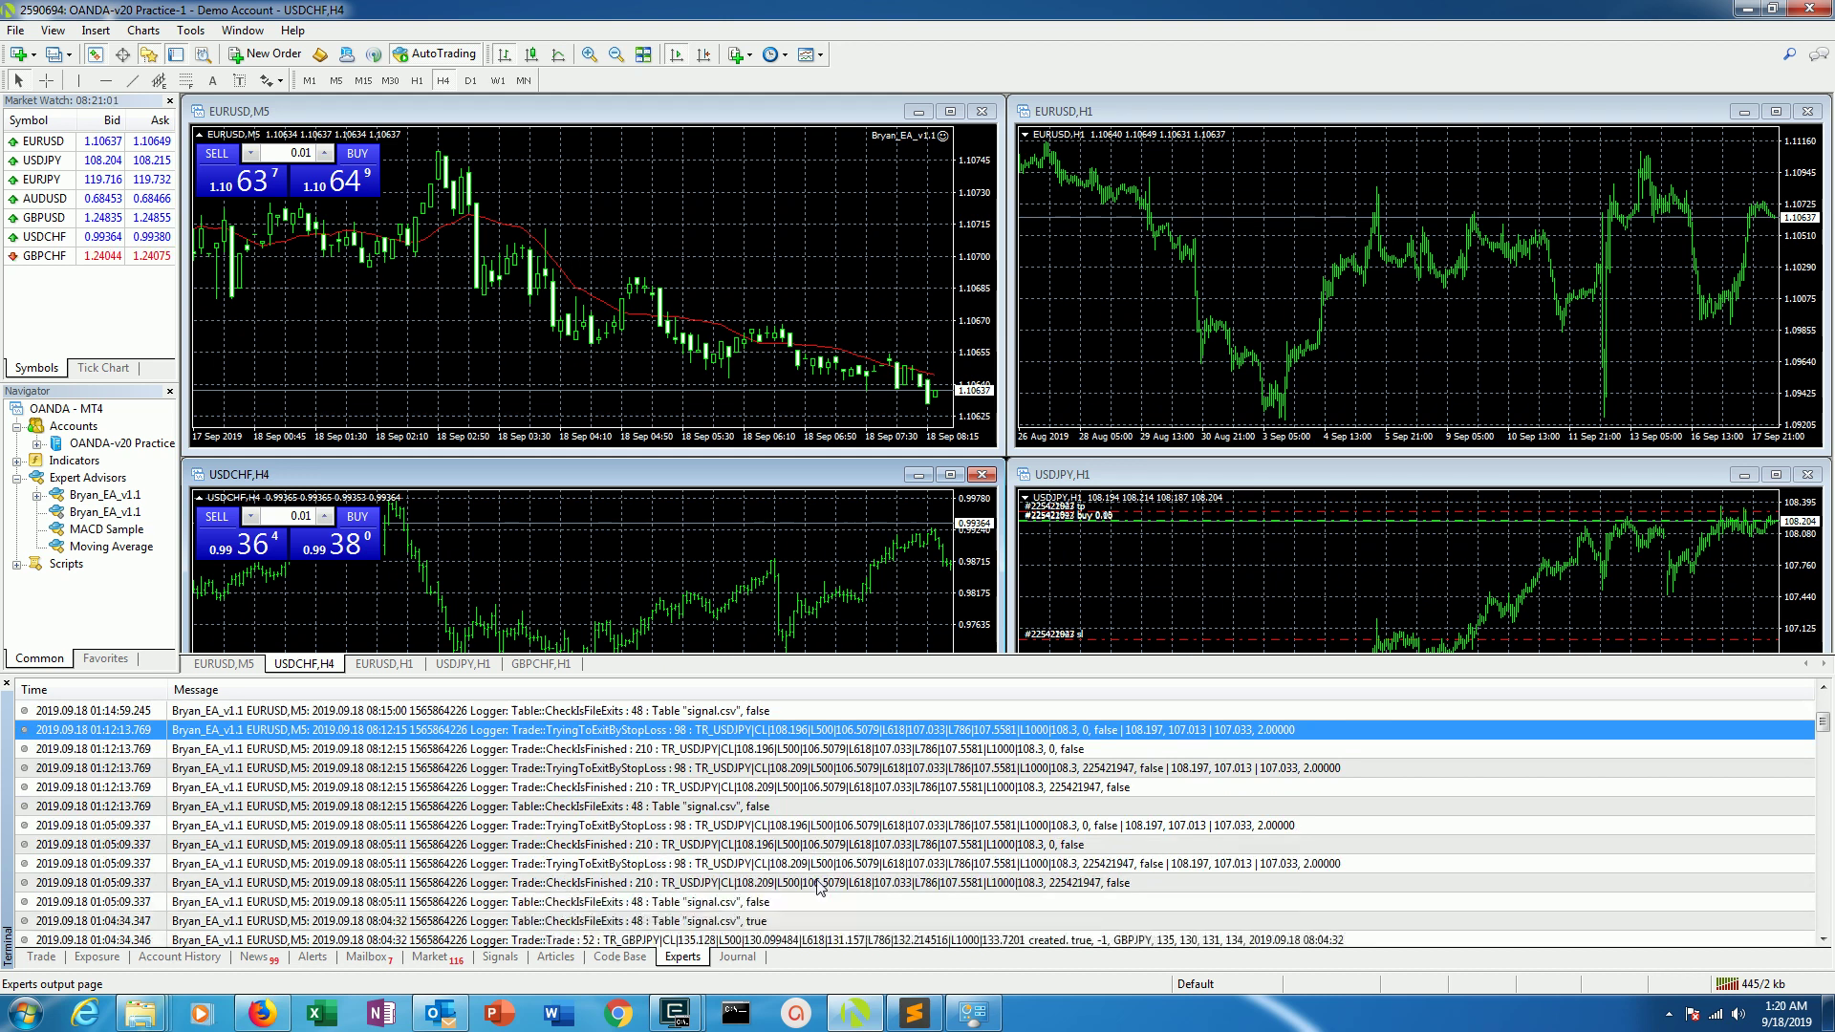
scroll(820, 893, "down", 1)
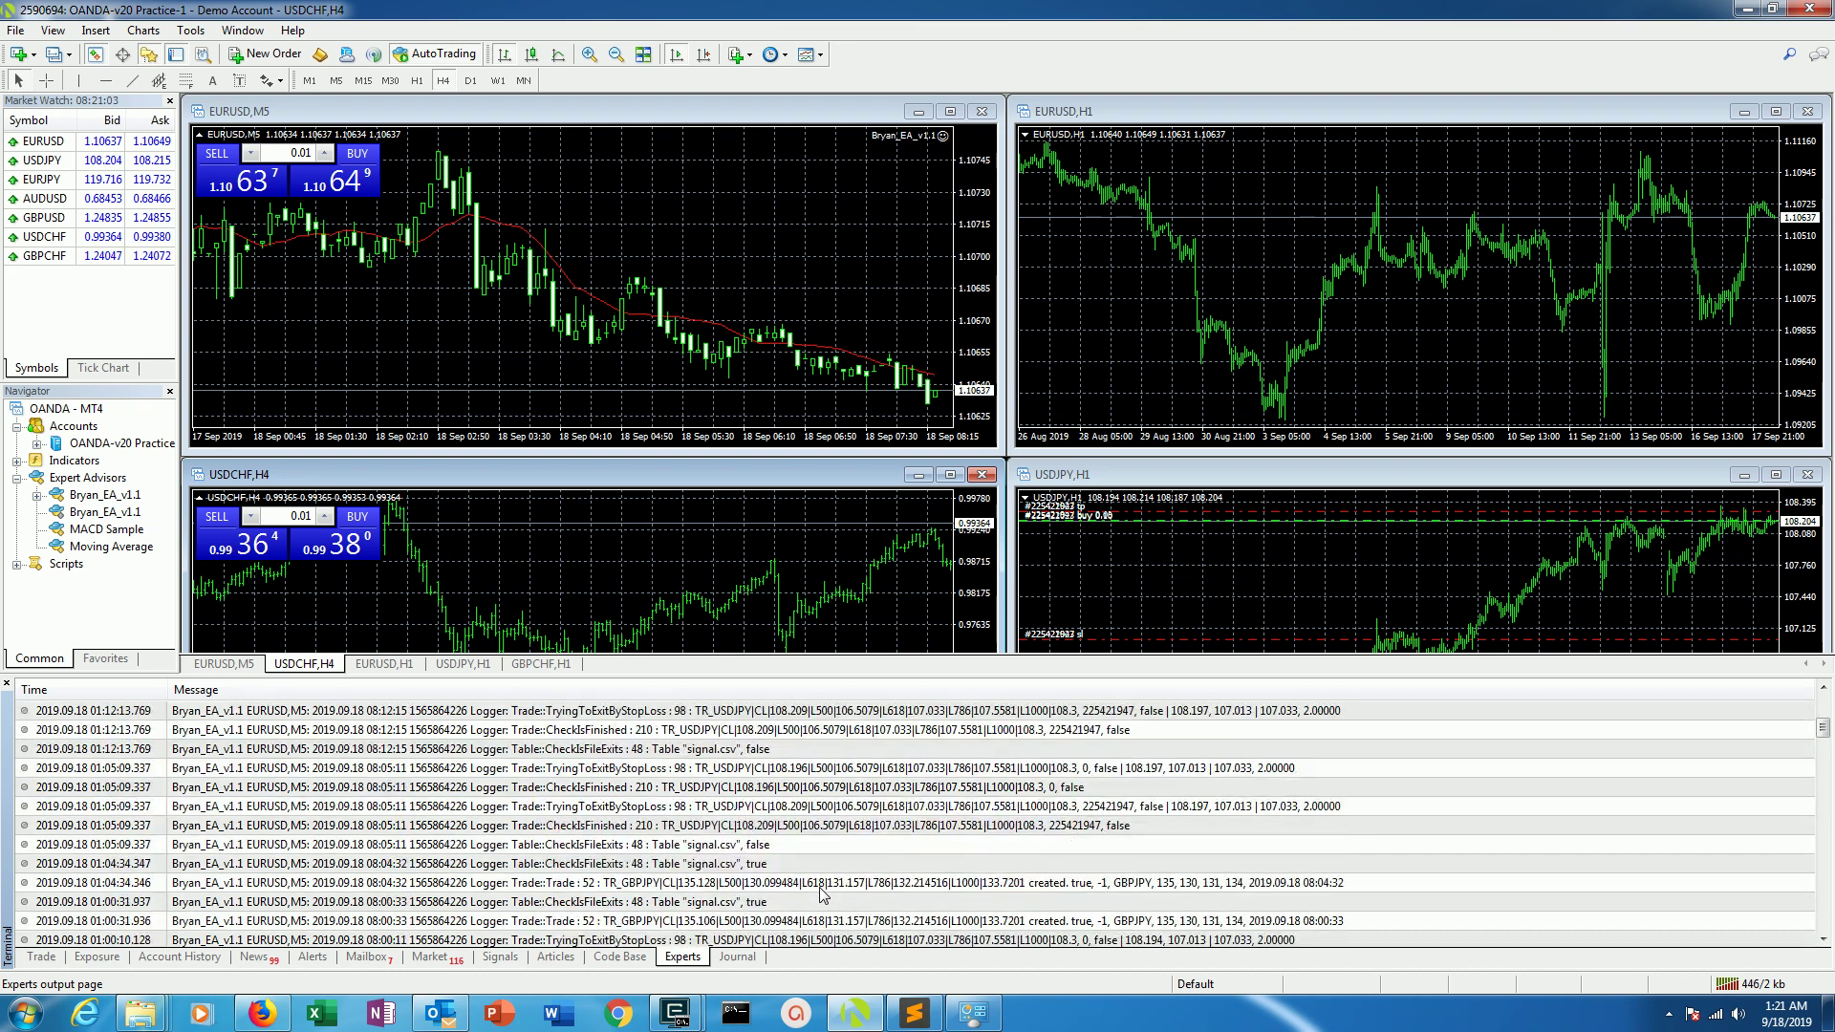
scroll(822, 896, "down", 1)
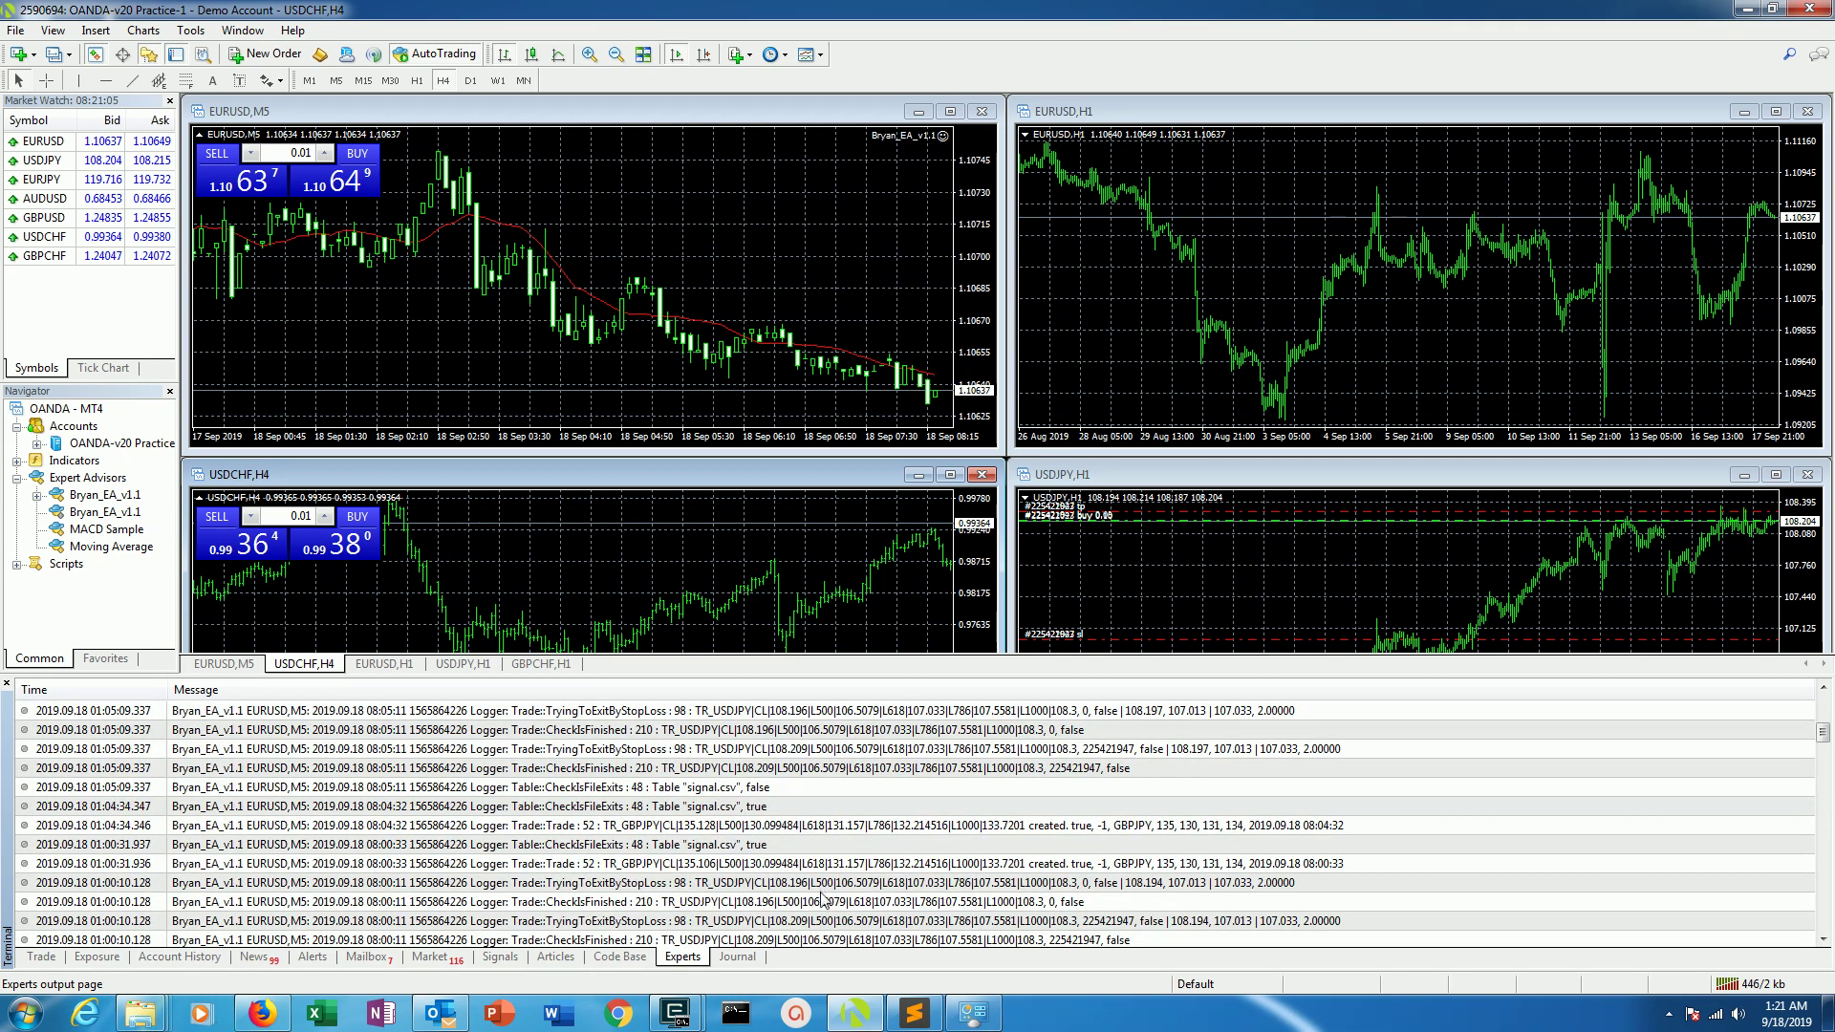
scroll(822, 897, "down", 1)
scroll(822, 896, "down", 1)
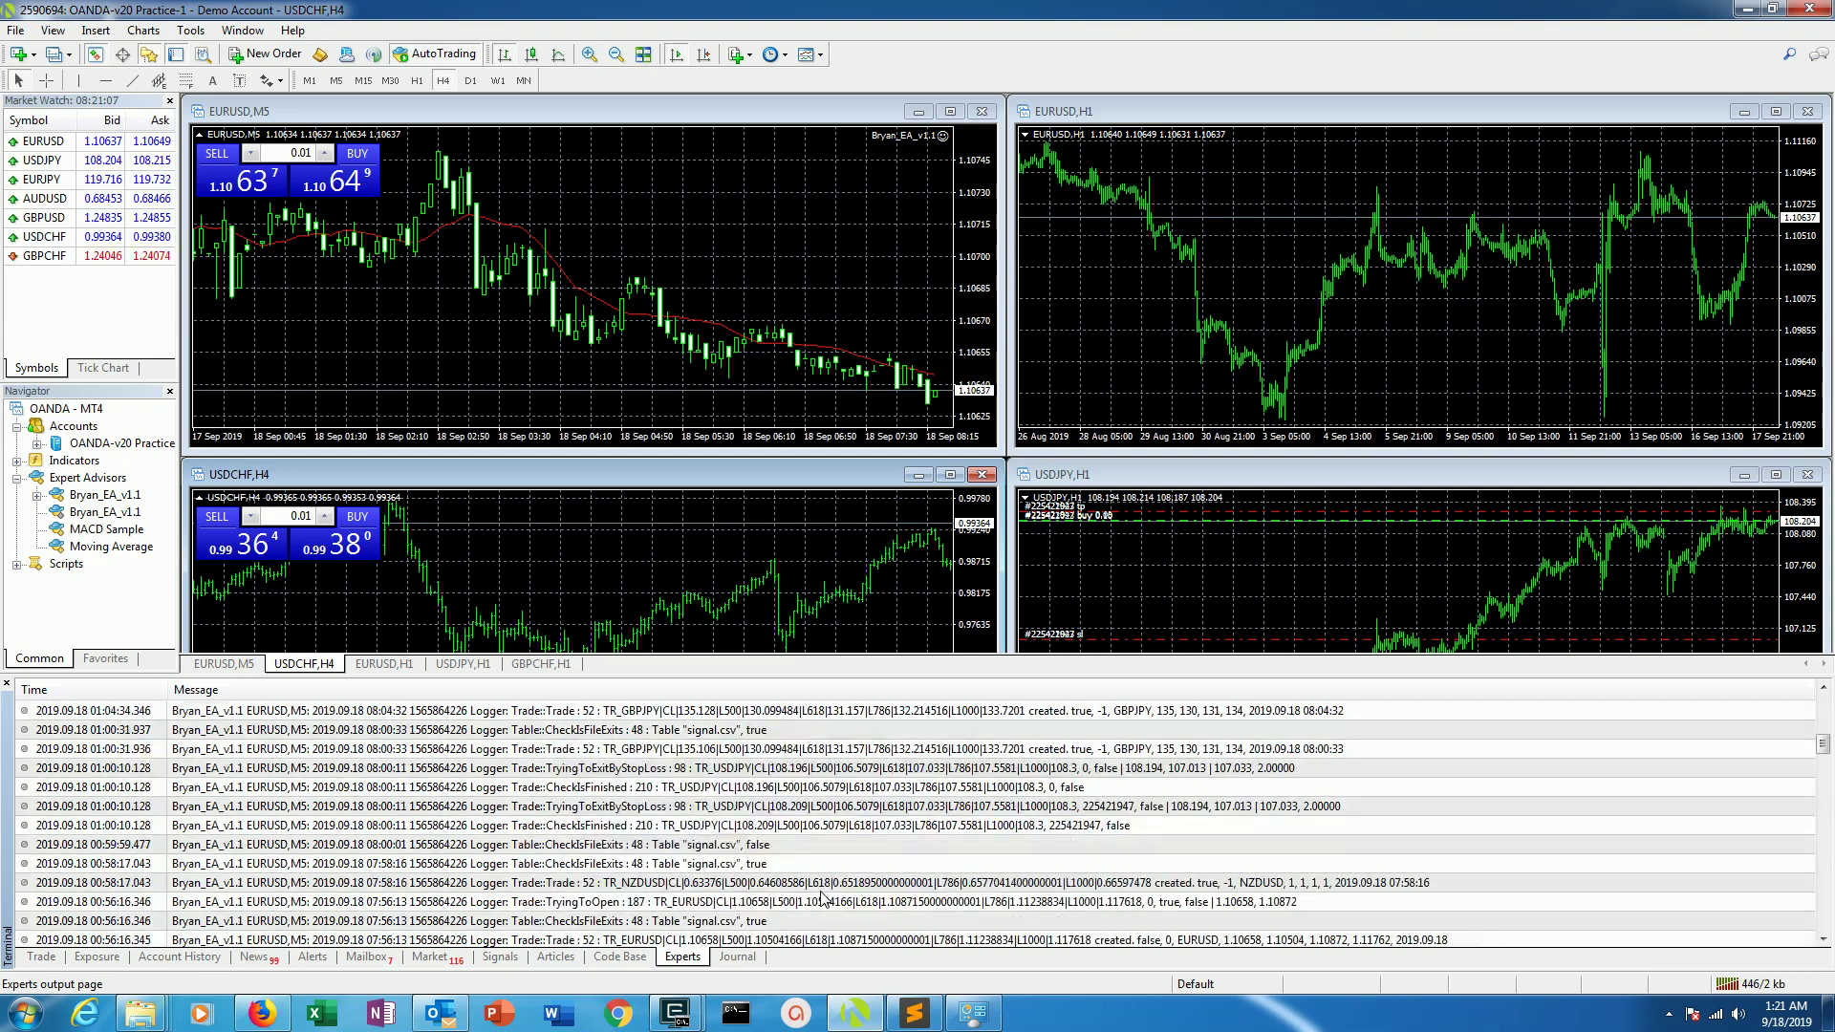
scroll(821, 898, "down", 1)
scroll(822, 904, "down", 1)
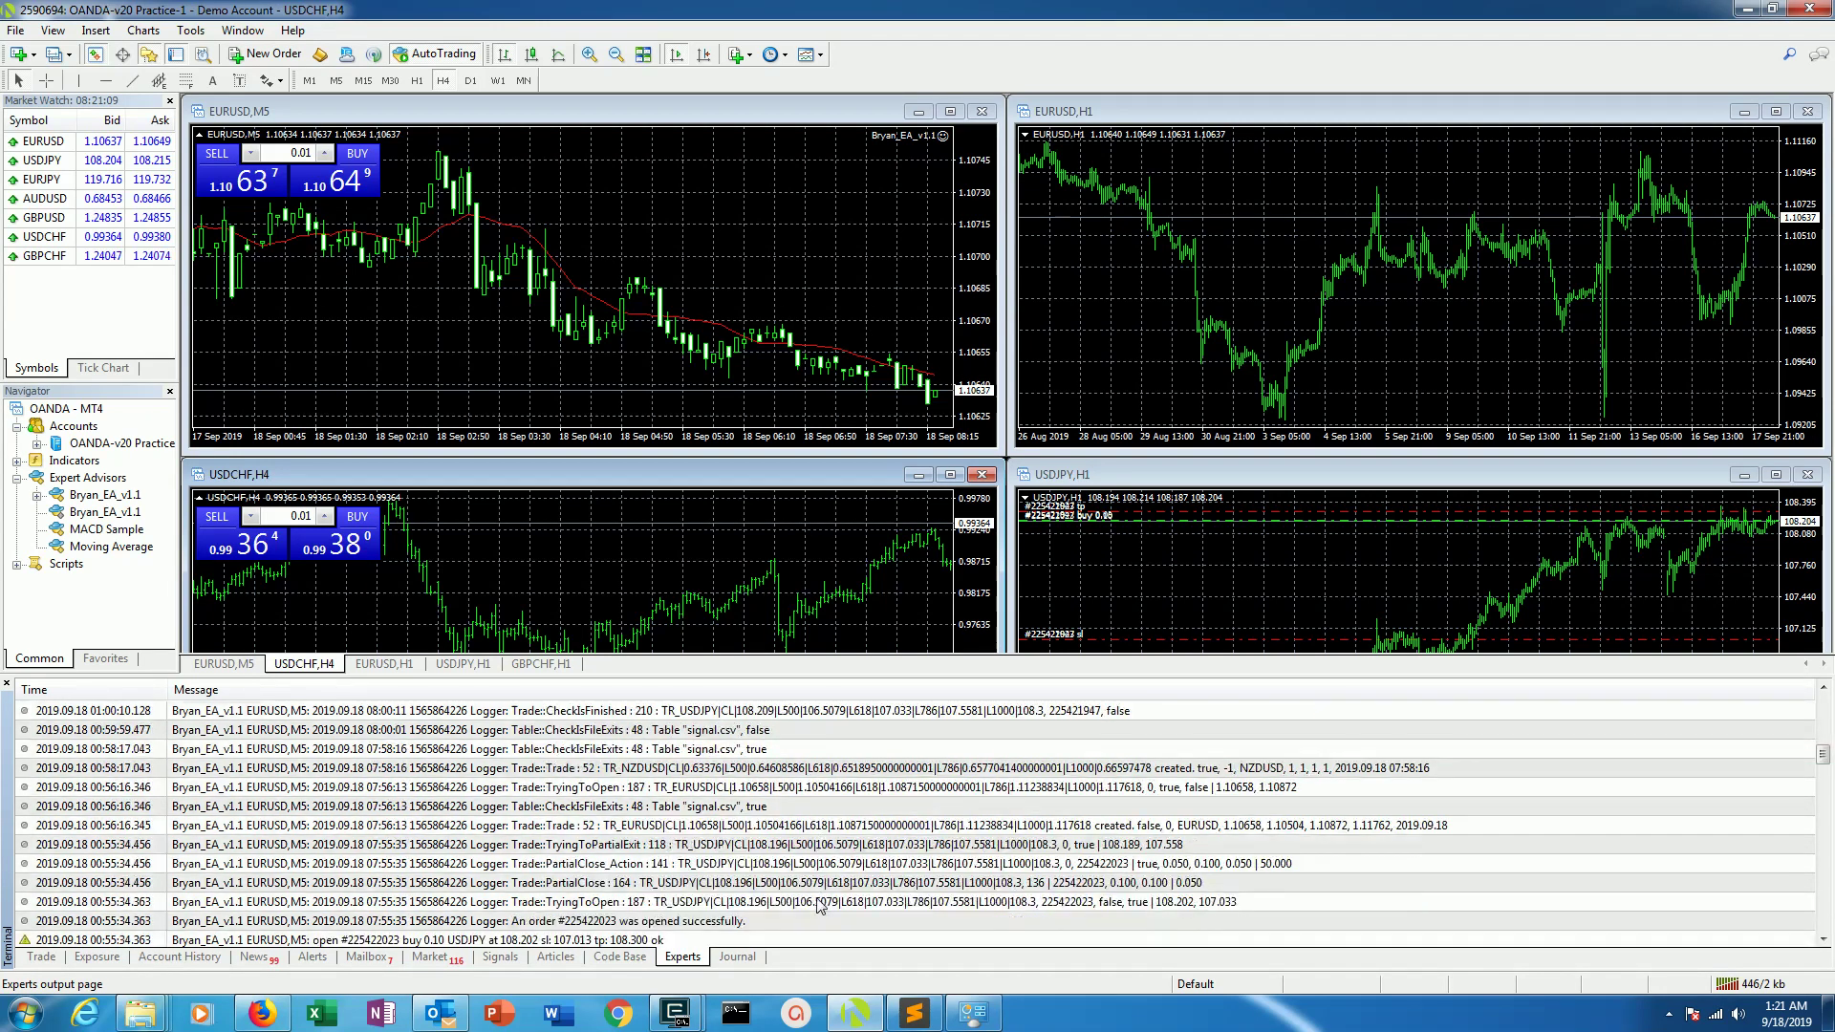
scroll(819, 901, "down", 1)
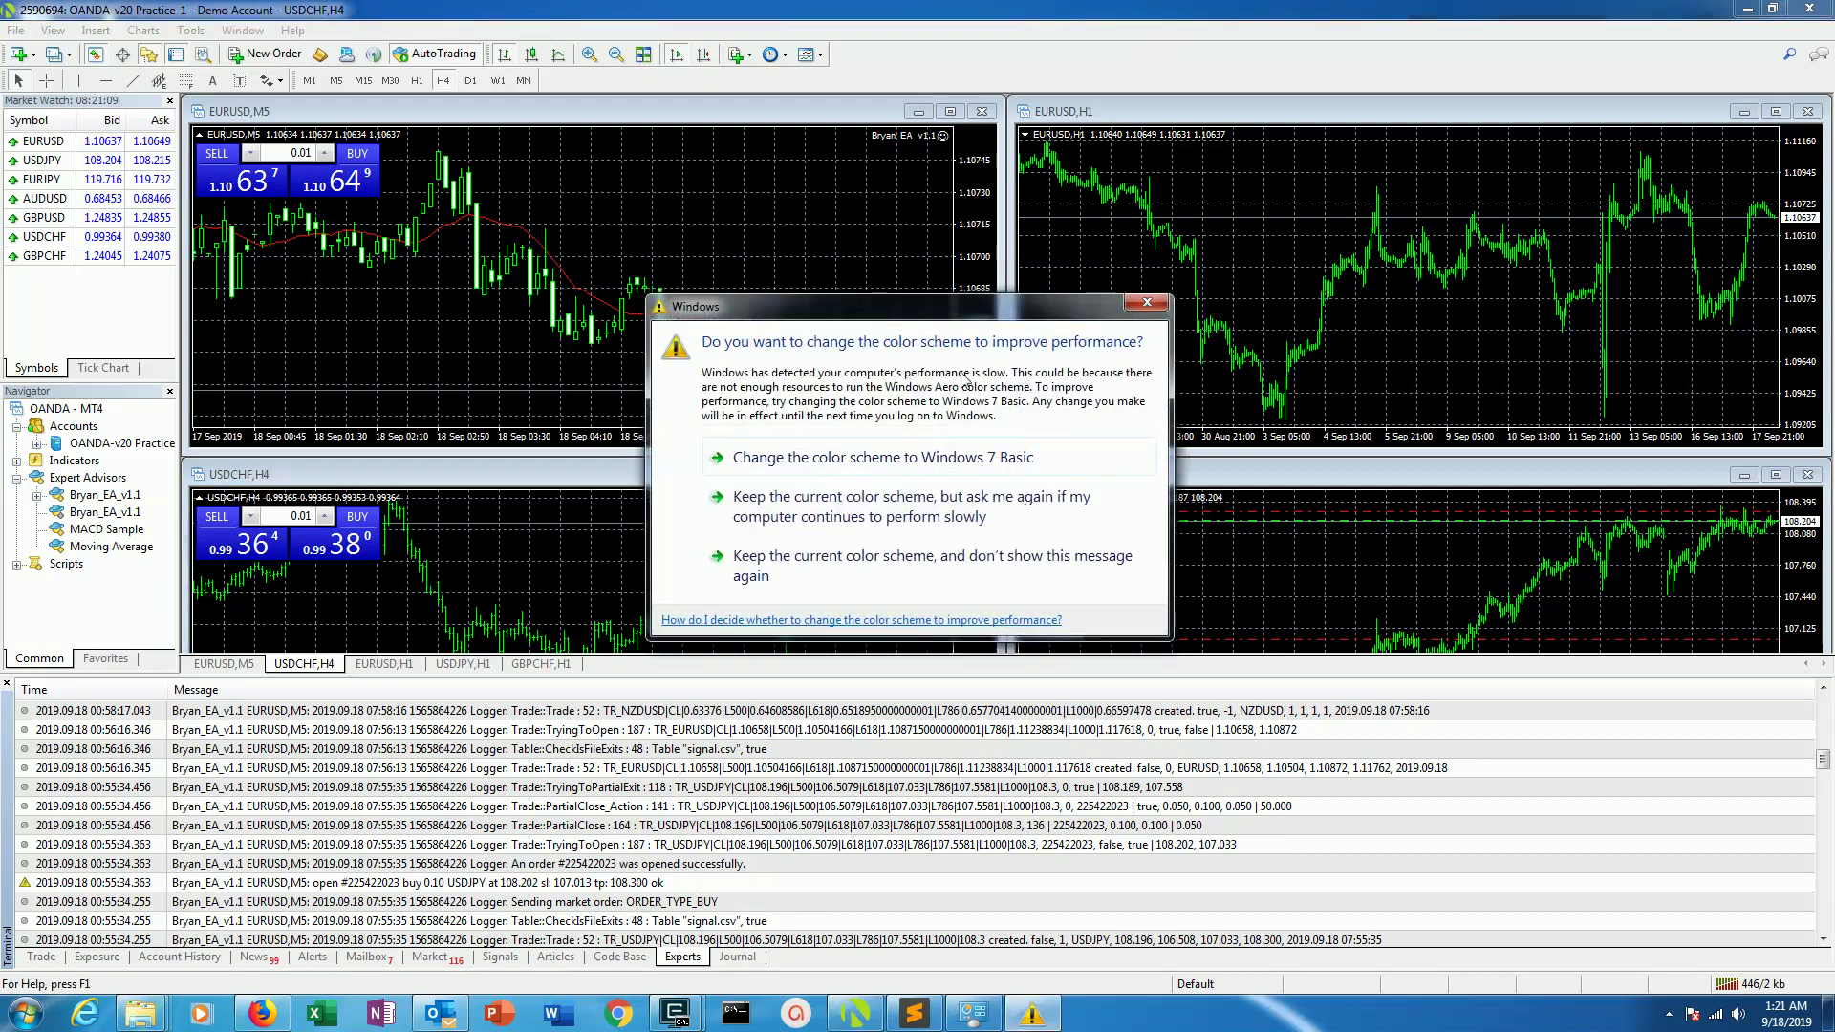
left_click(1146, 303)
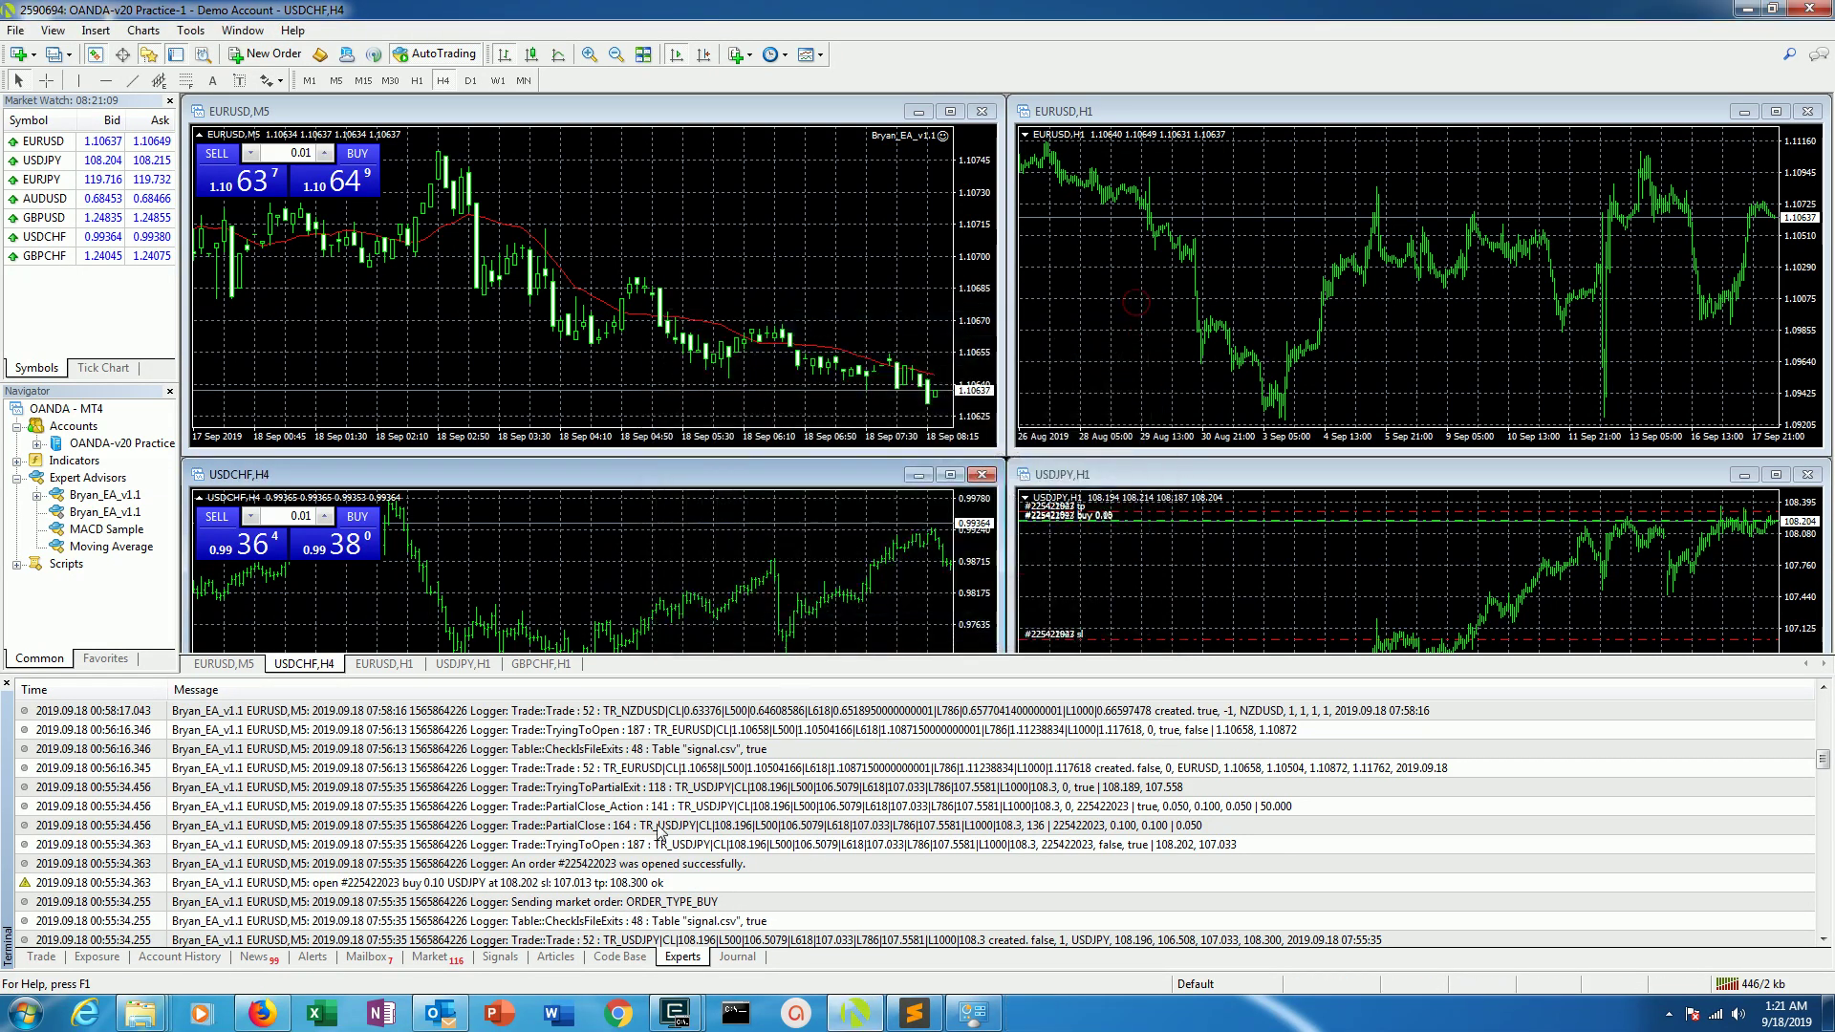
scroll(617, 889, "down", 1)
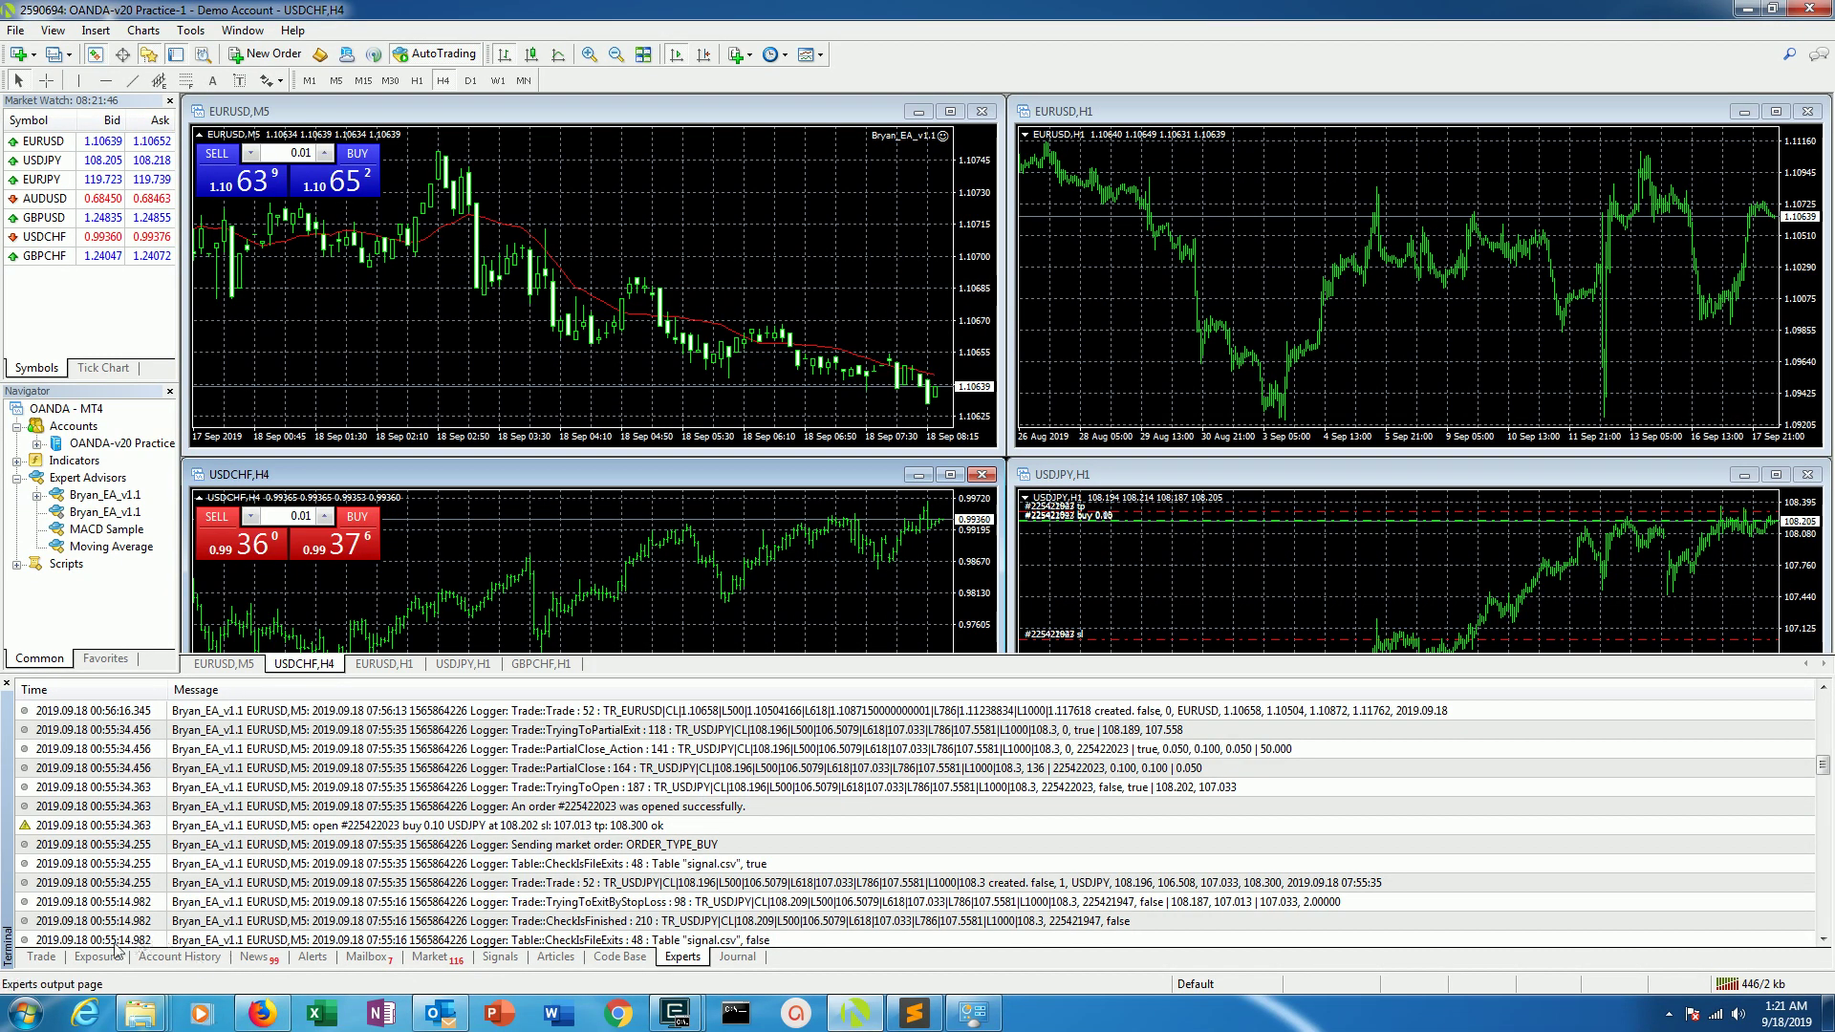
Step: Show the open trades, select the newest 0.10 lot usdjpy buy, and close the colour-scheme prompt
left_click(42, 956)
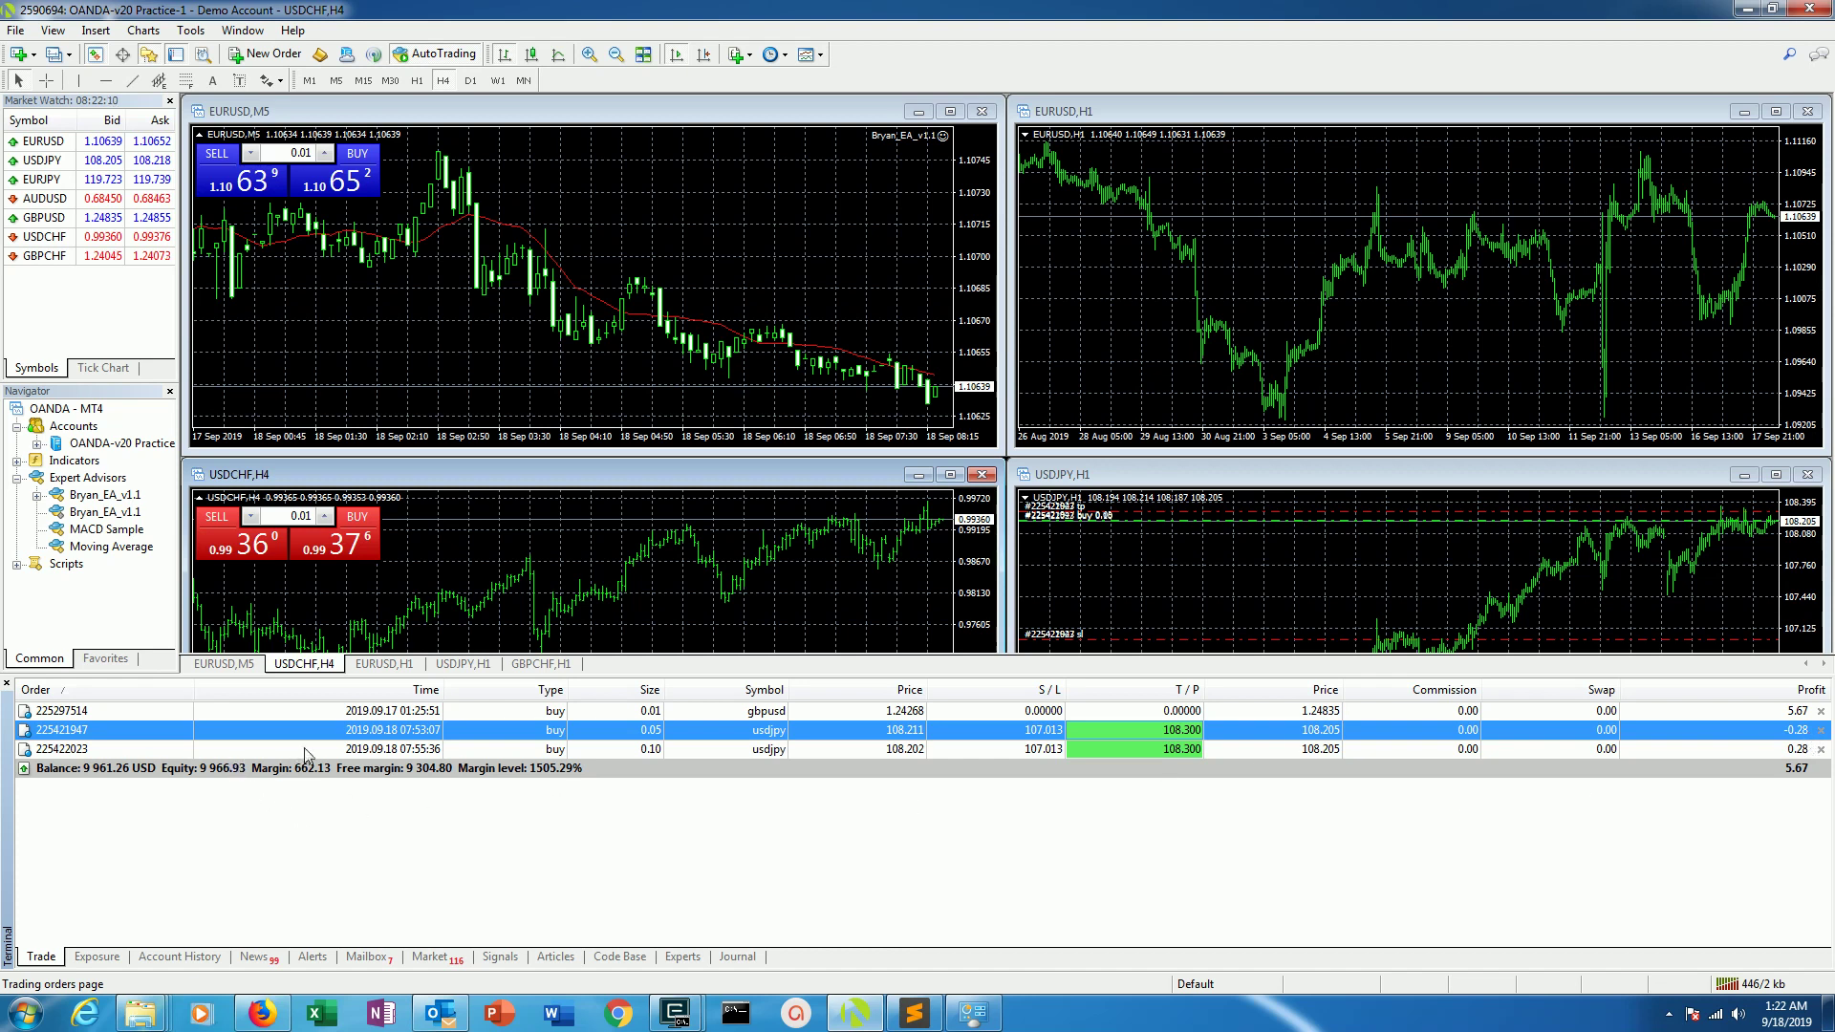
left_click(773, 750)
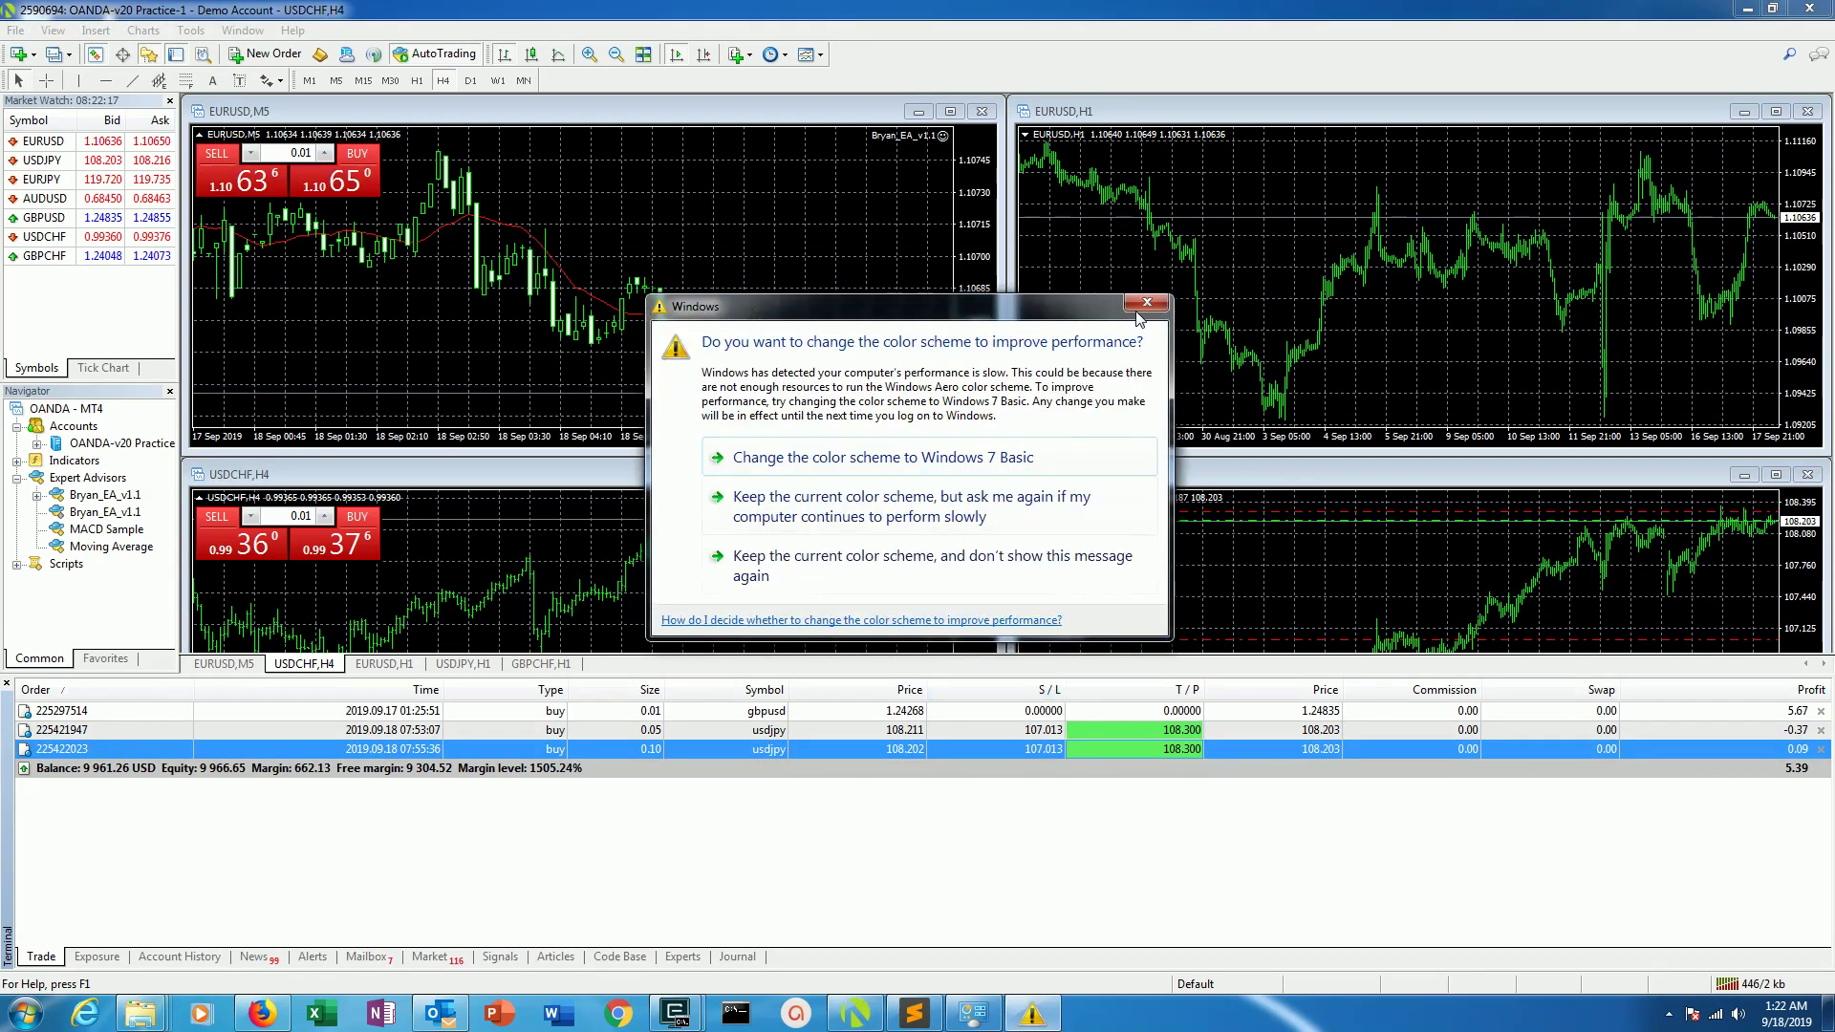
left_click(1145, 302)
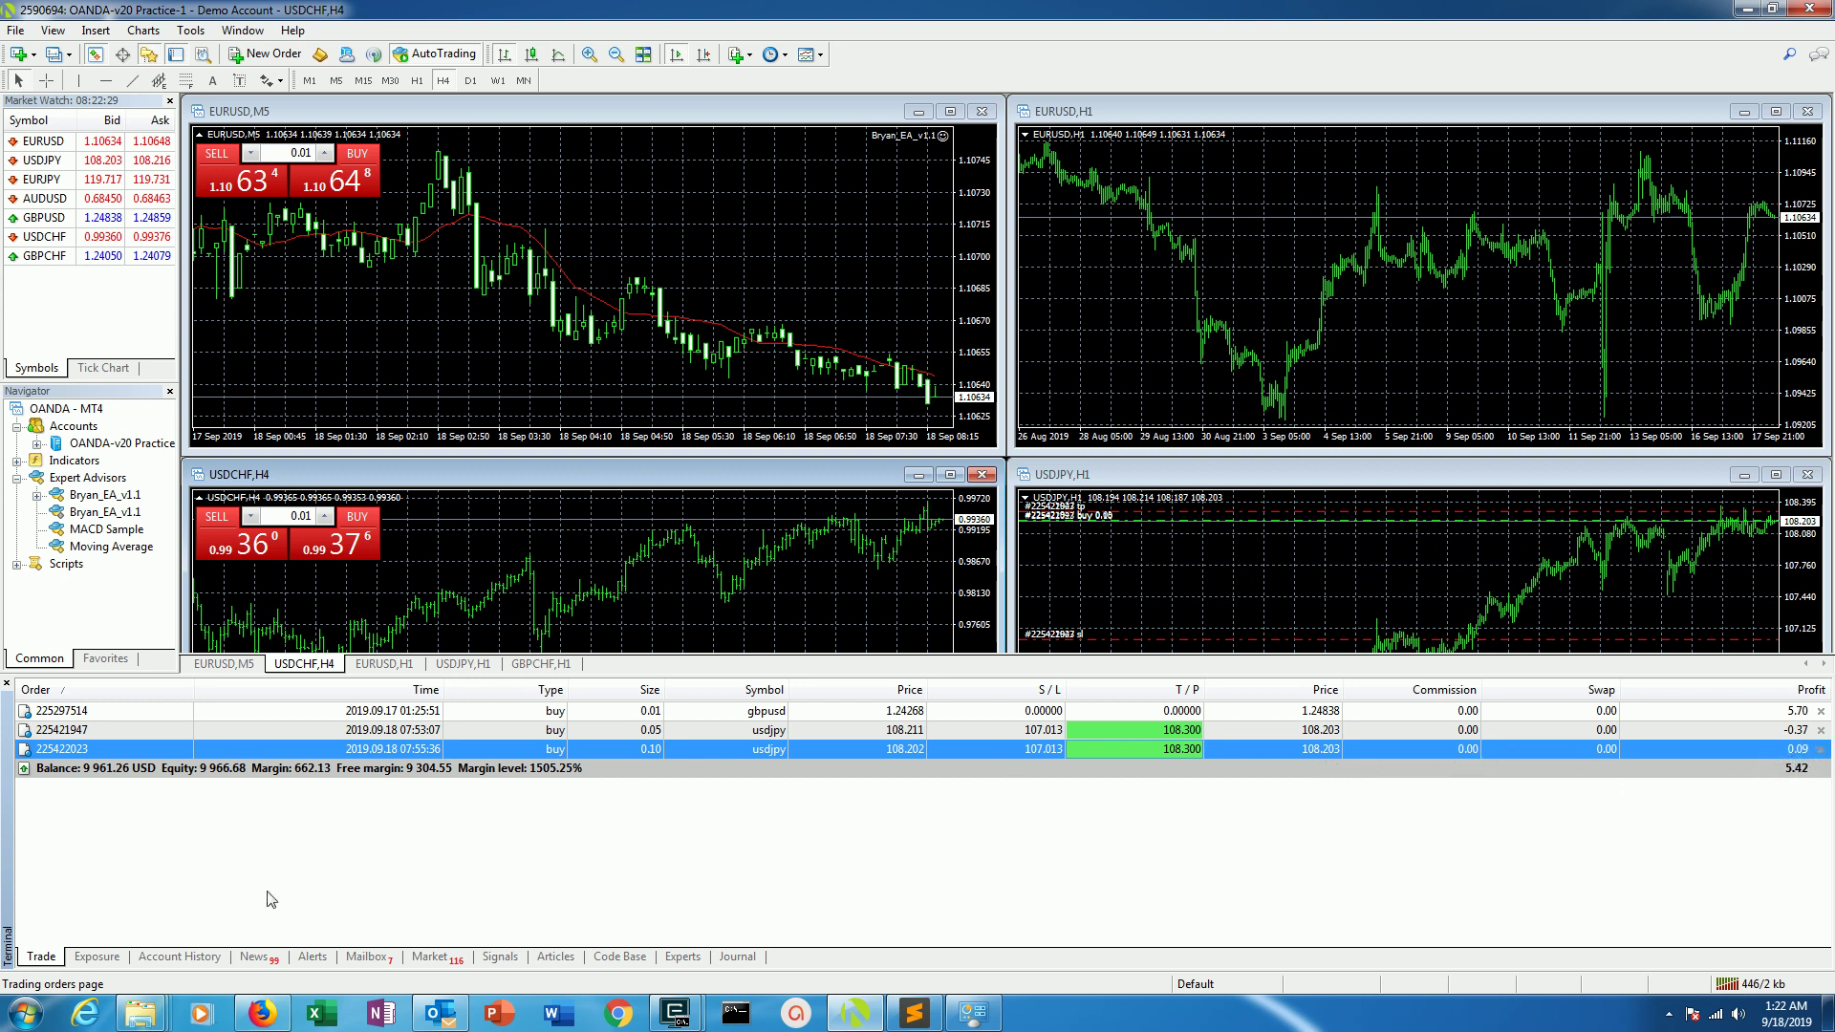
Step: Inspect the USD, JPY and GBP currency exposure rows, then show the account history
left_click(98, 956)
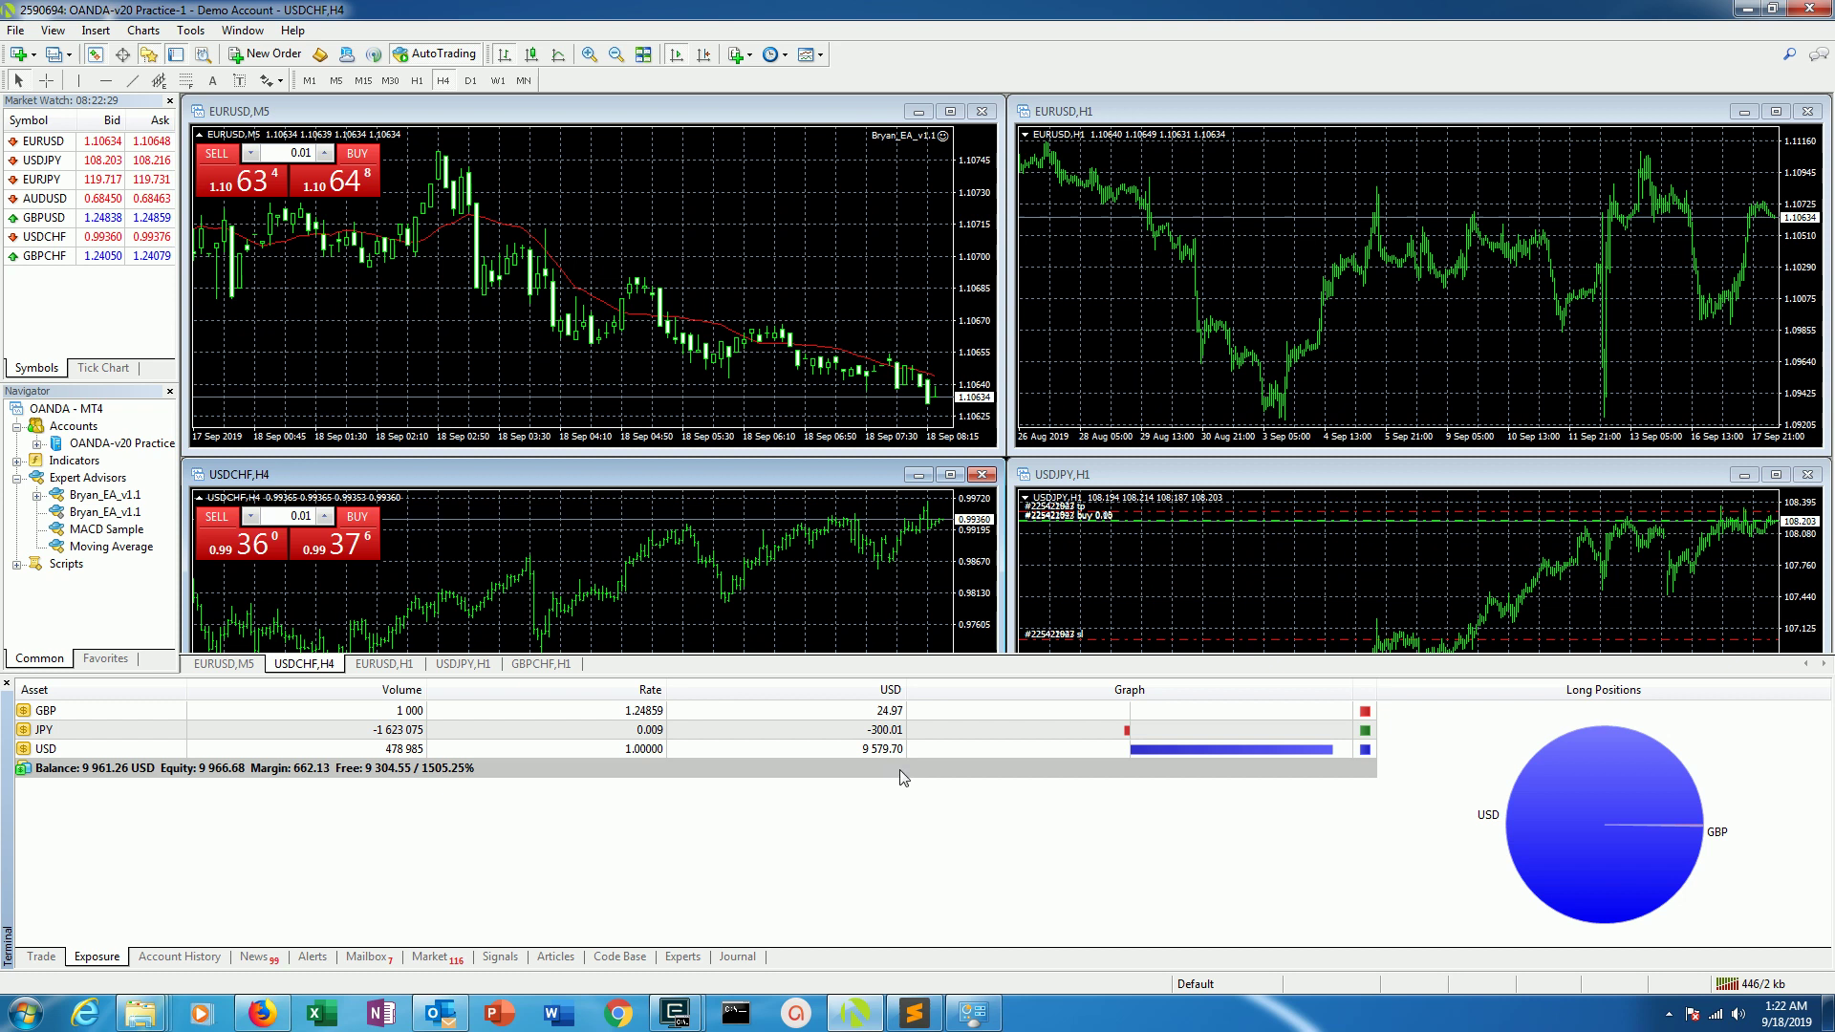
left_click(848, 747)
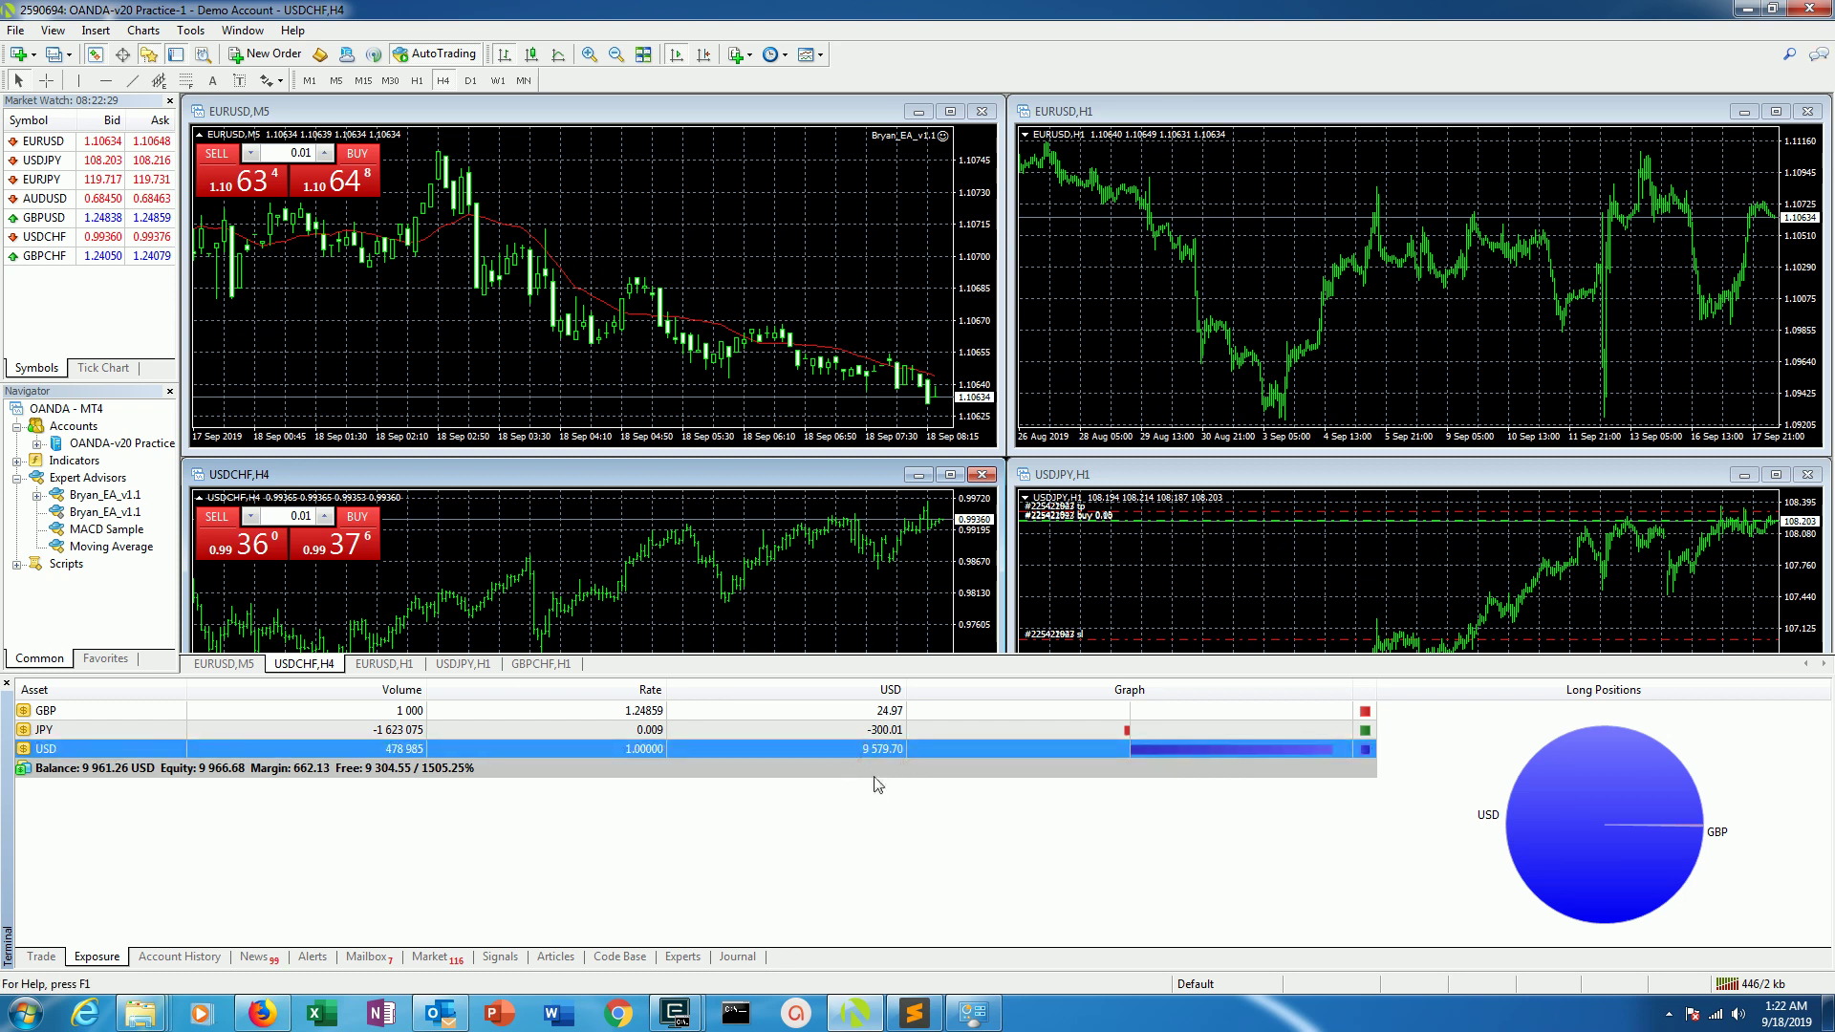
left_click(880, 810)
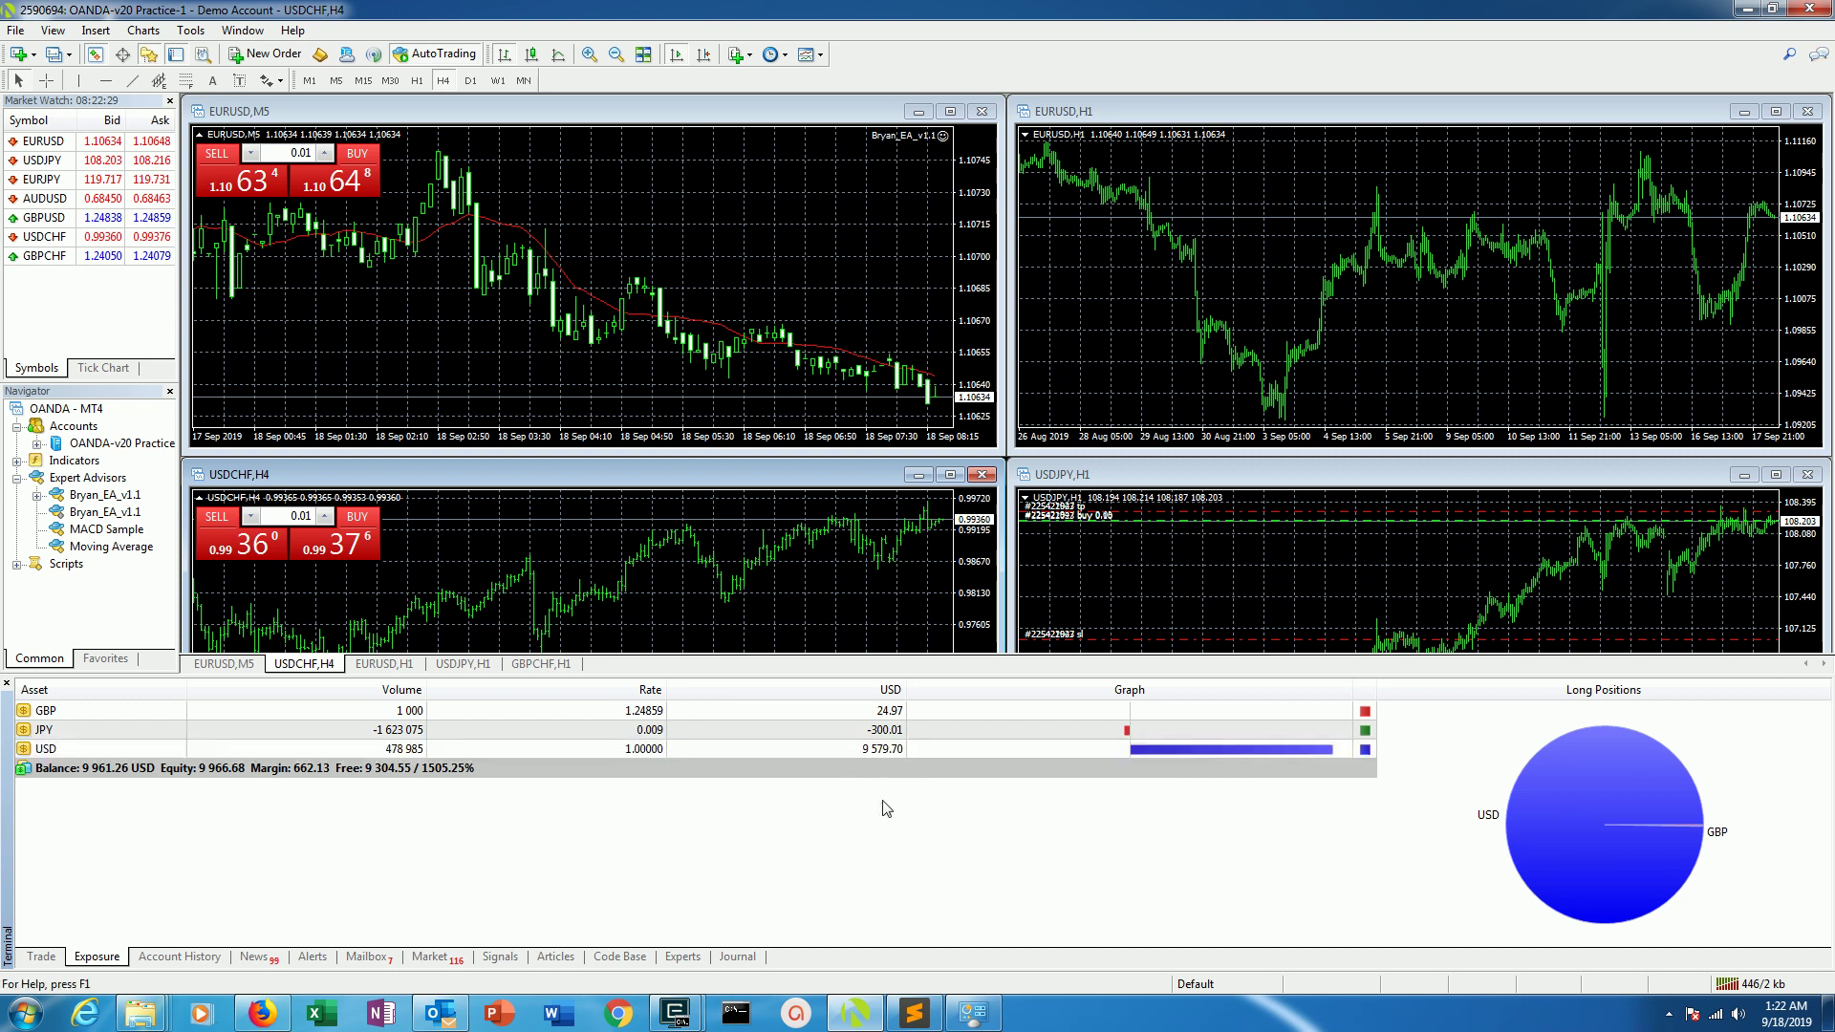
left_click(885, 731)
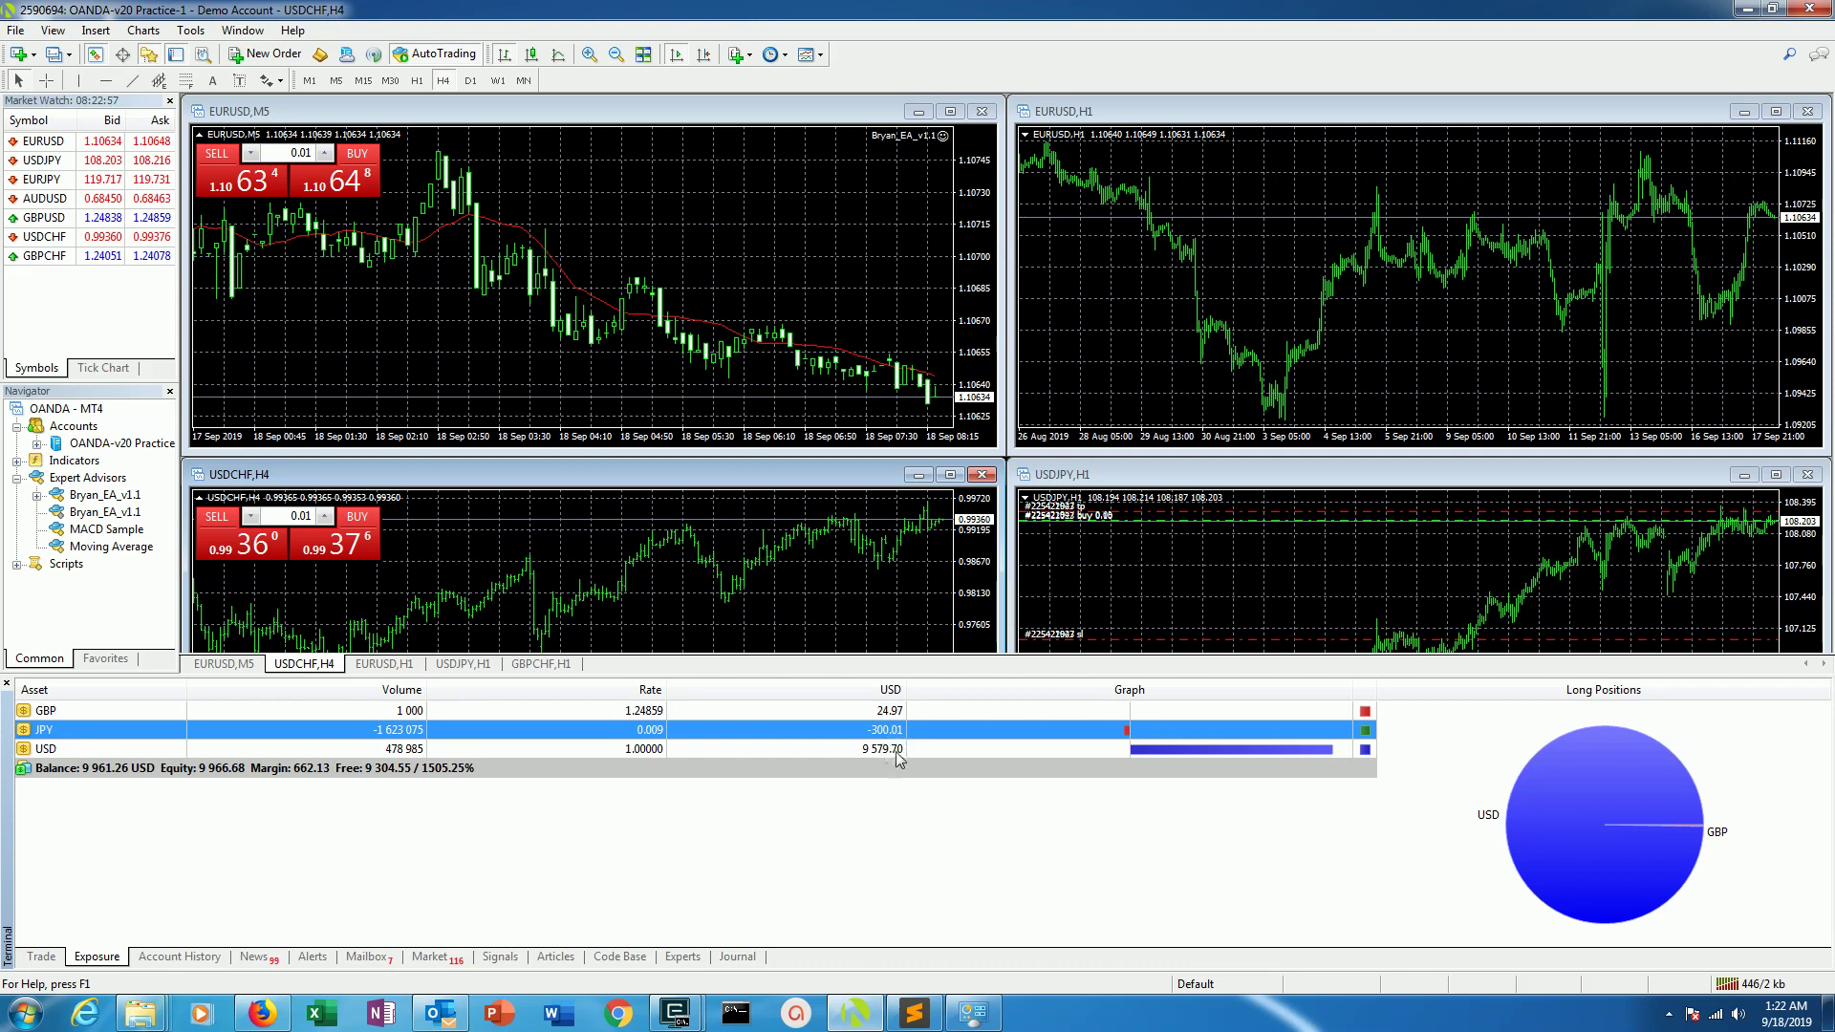
left_click(884, 712)
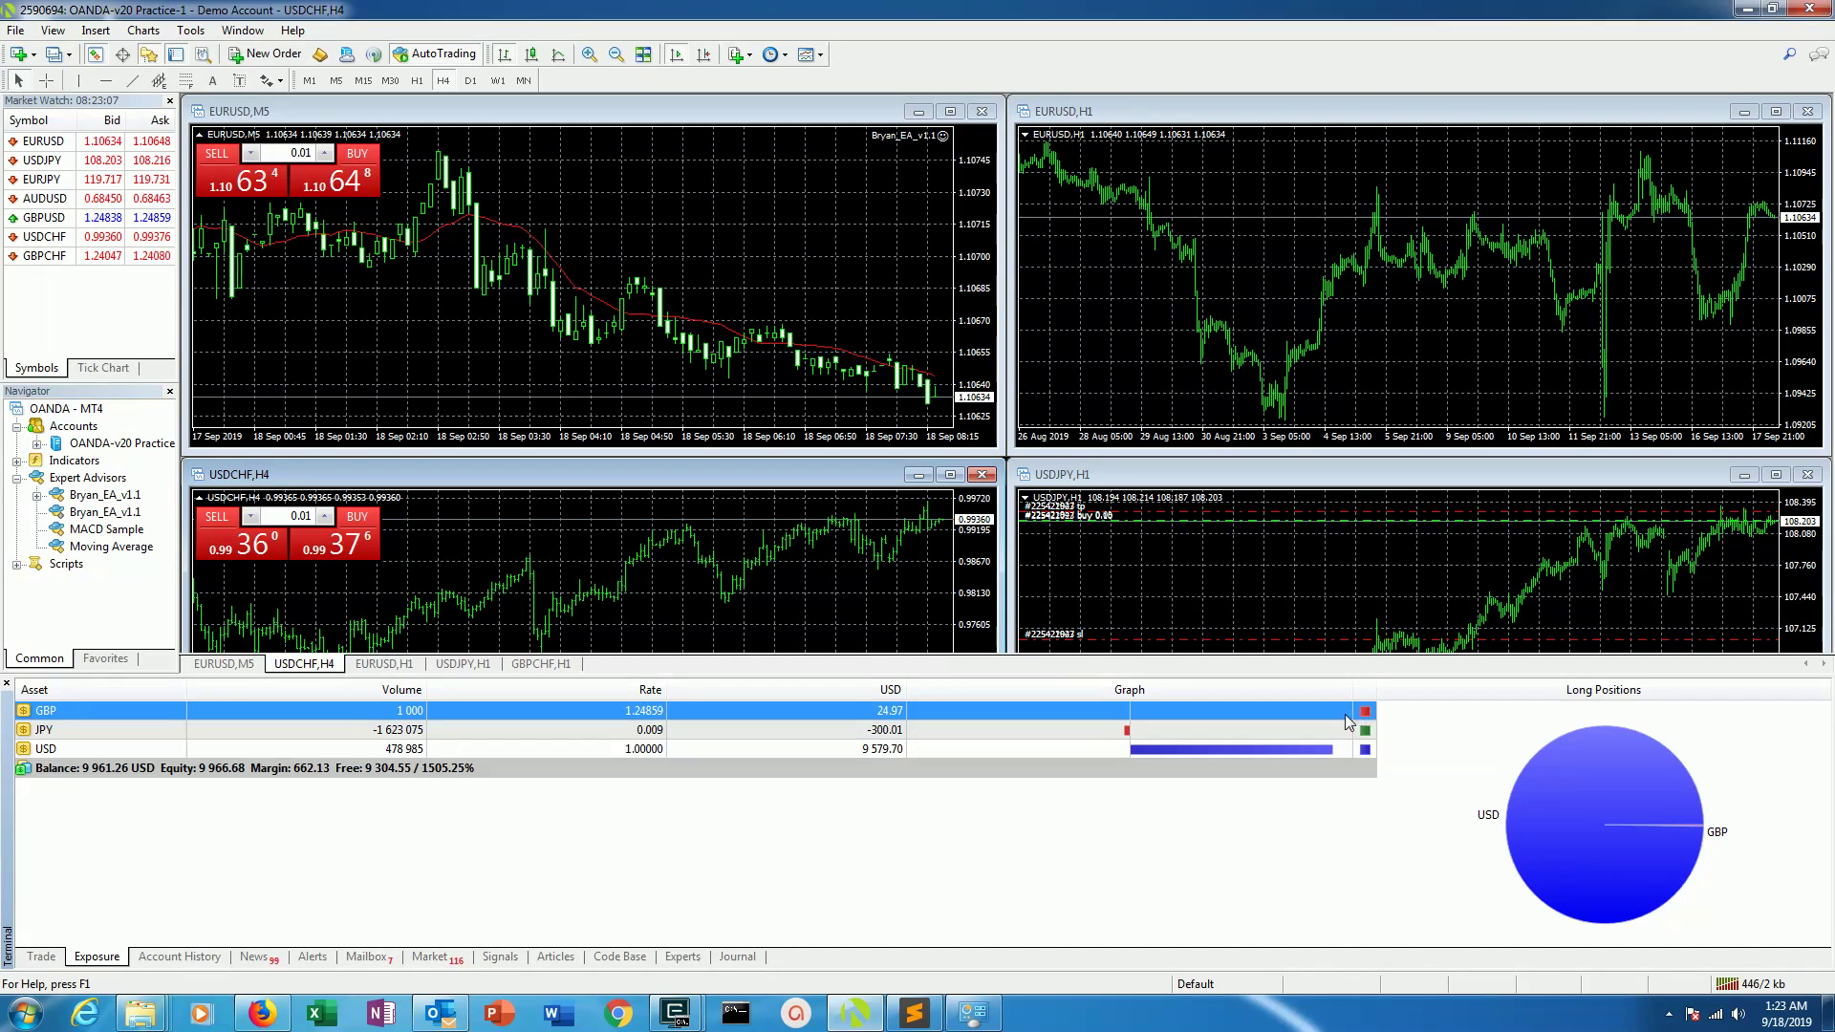
left_click(190, 958)
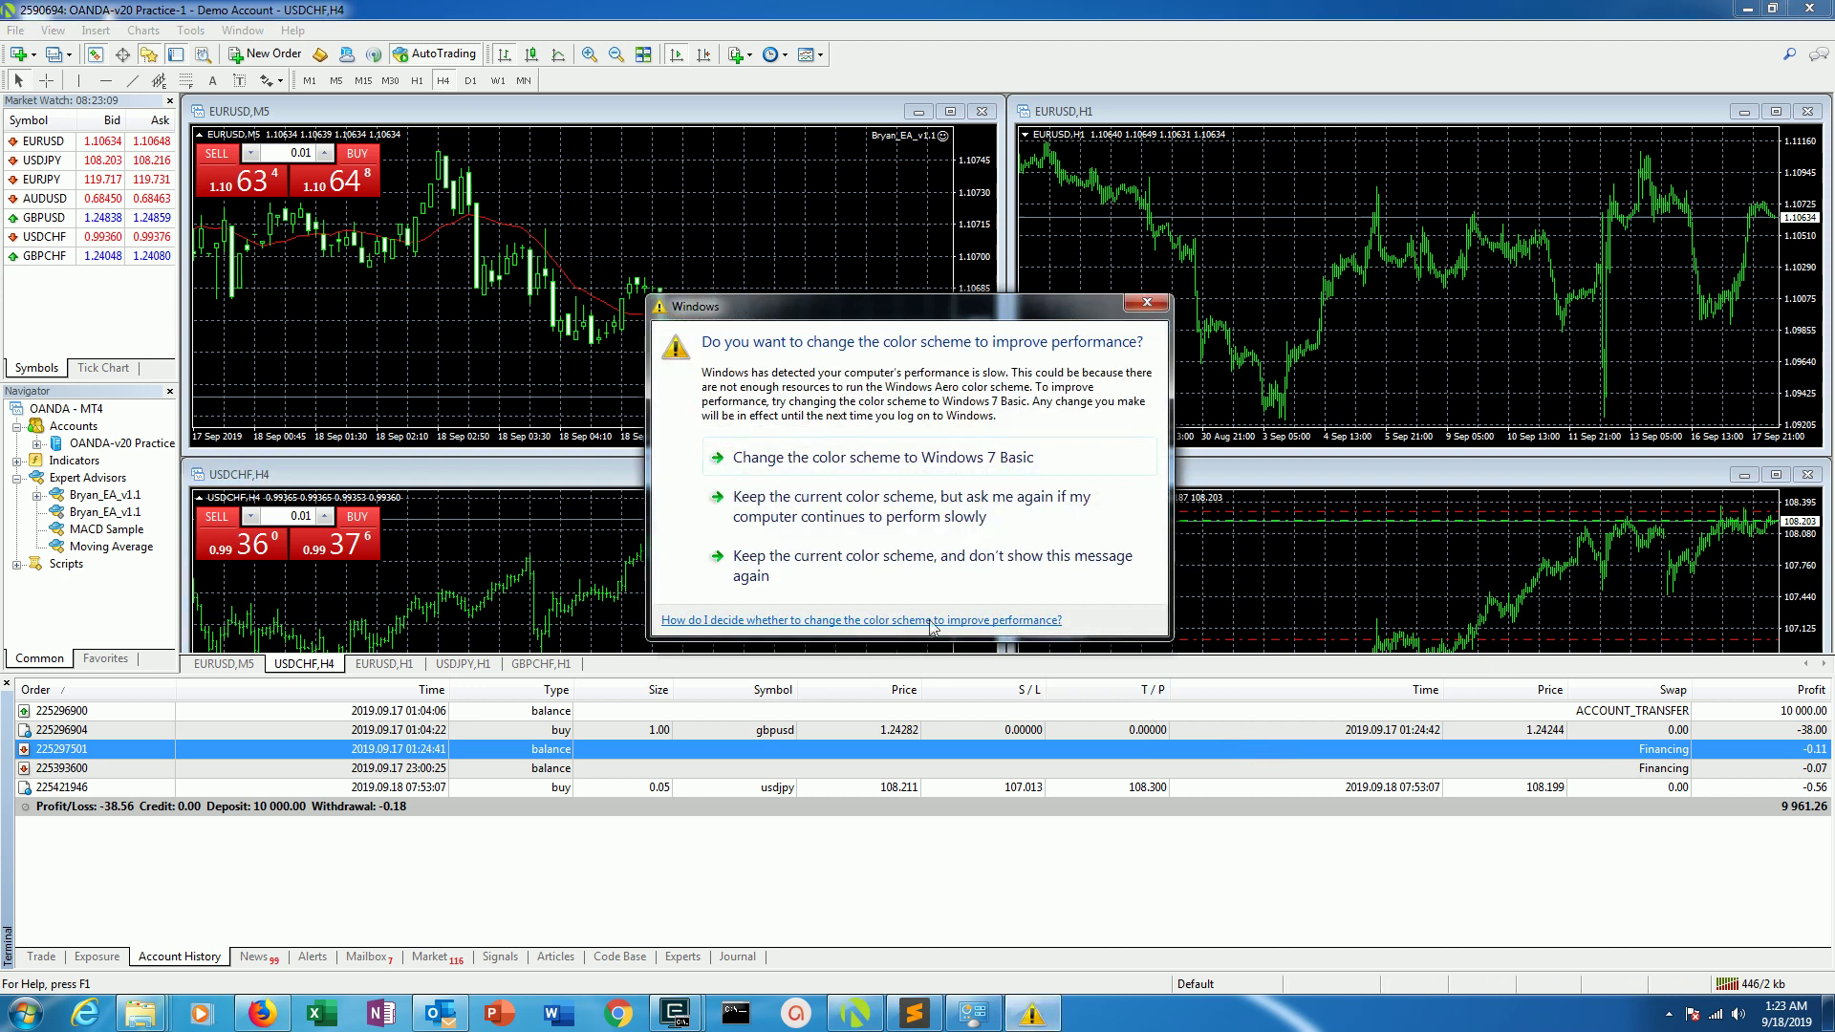
Step: Keep the current colour scheme permanently, inspect the closed 0.05 lot usdjpy trade, then show open trades
left_click(1040, 554)
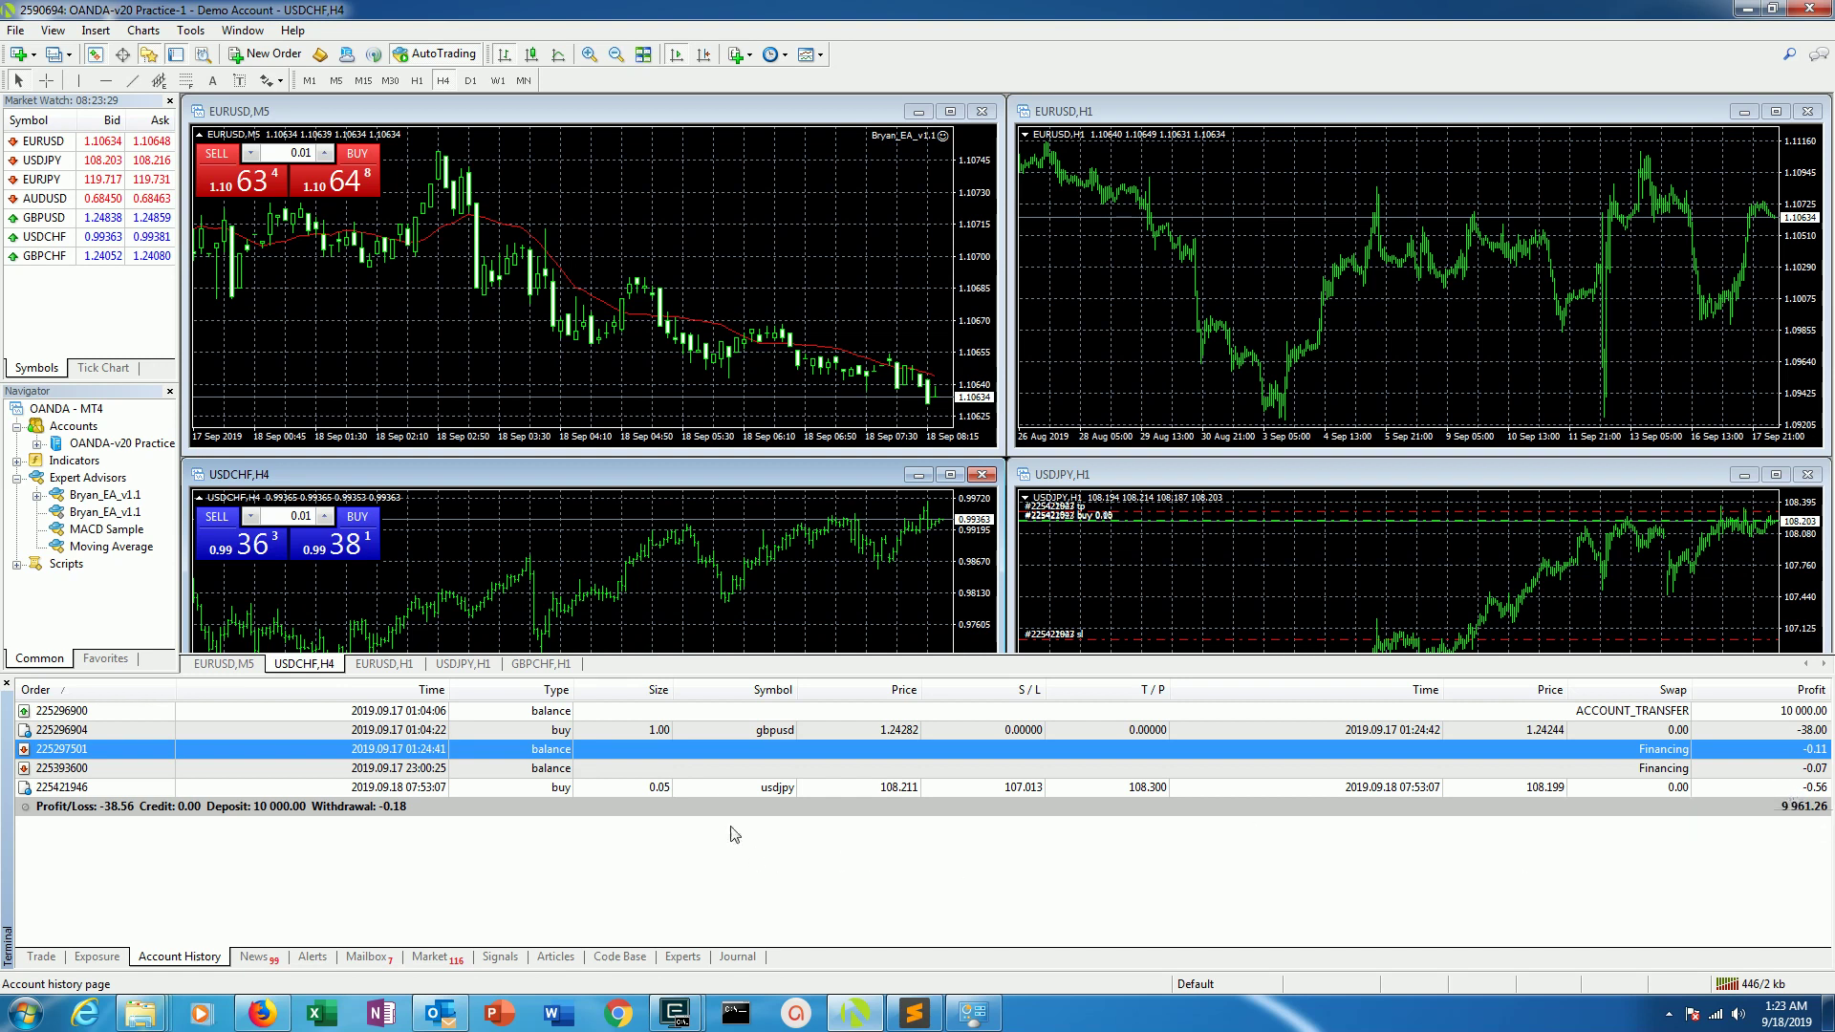
left_click(1801, 789)
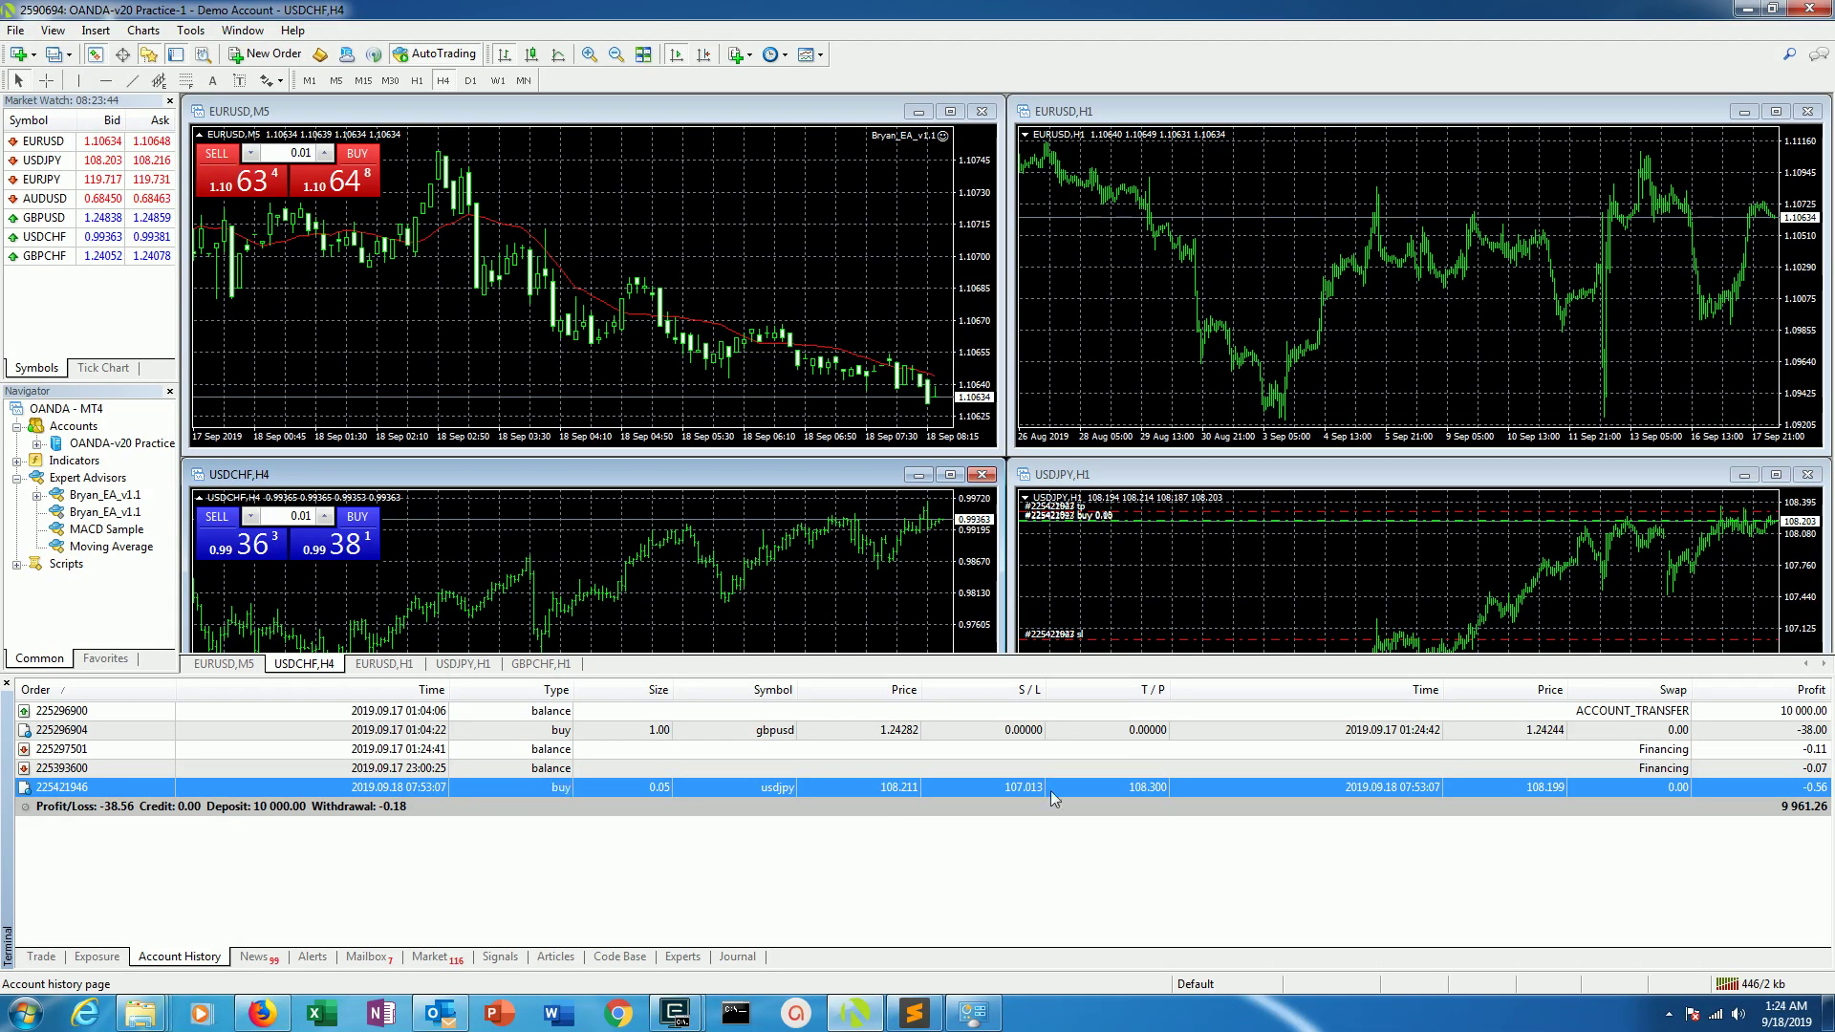
left_click(39, 957)
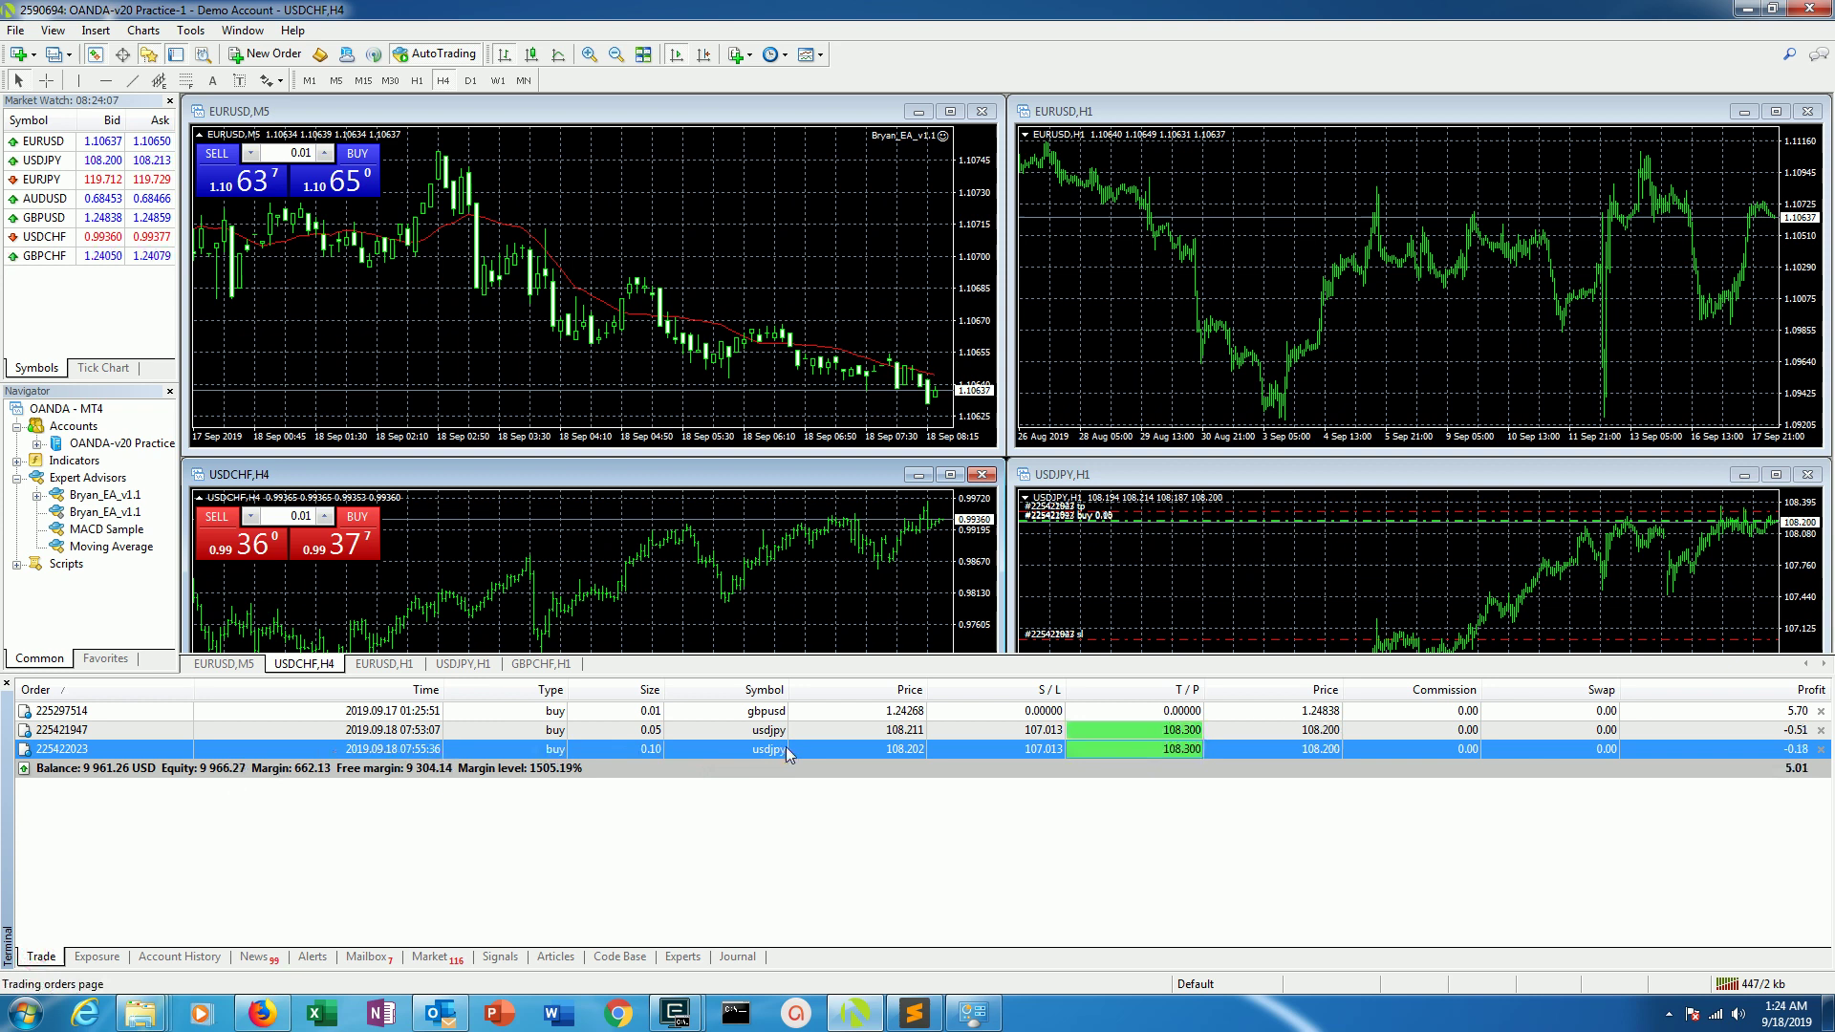
Step: Maximise the USDJPY H1 chart to show the buy orders' entry, take-profit and stop-loss lines
mouse_move(770, 762)
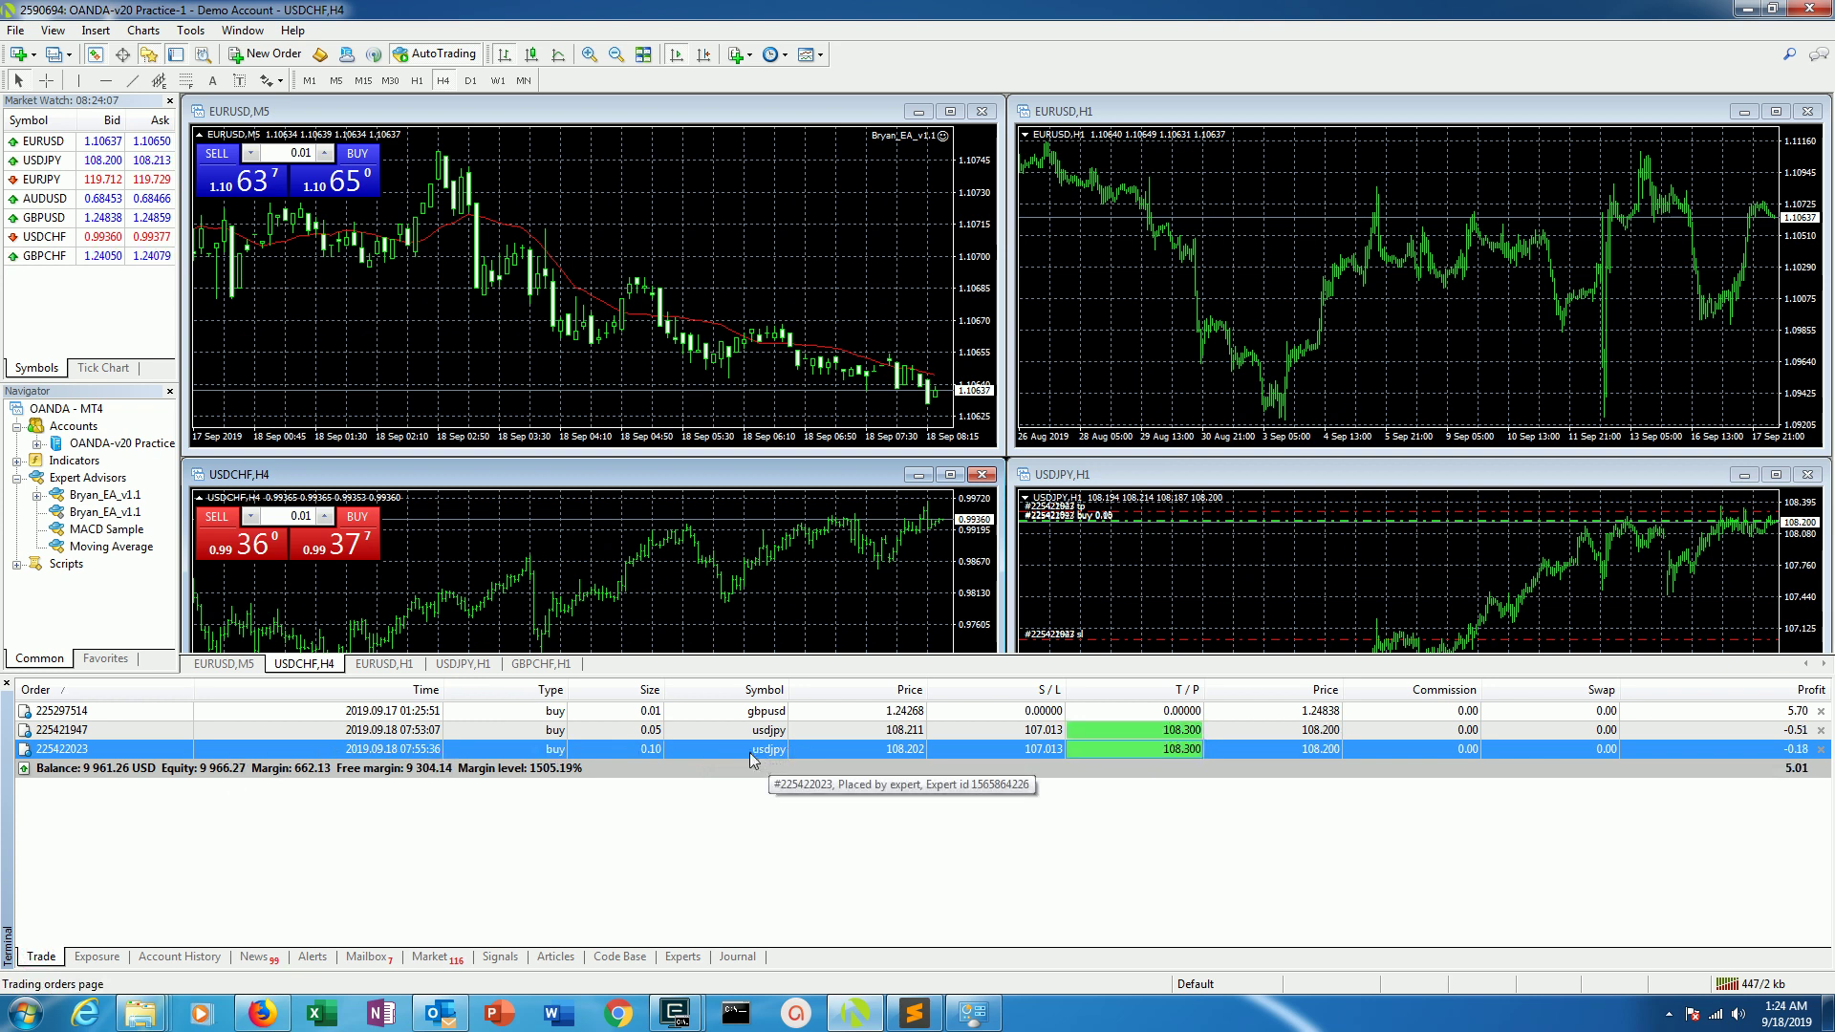
double_click(1153, 479)
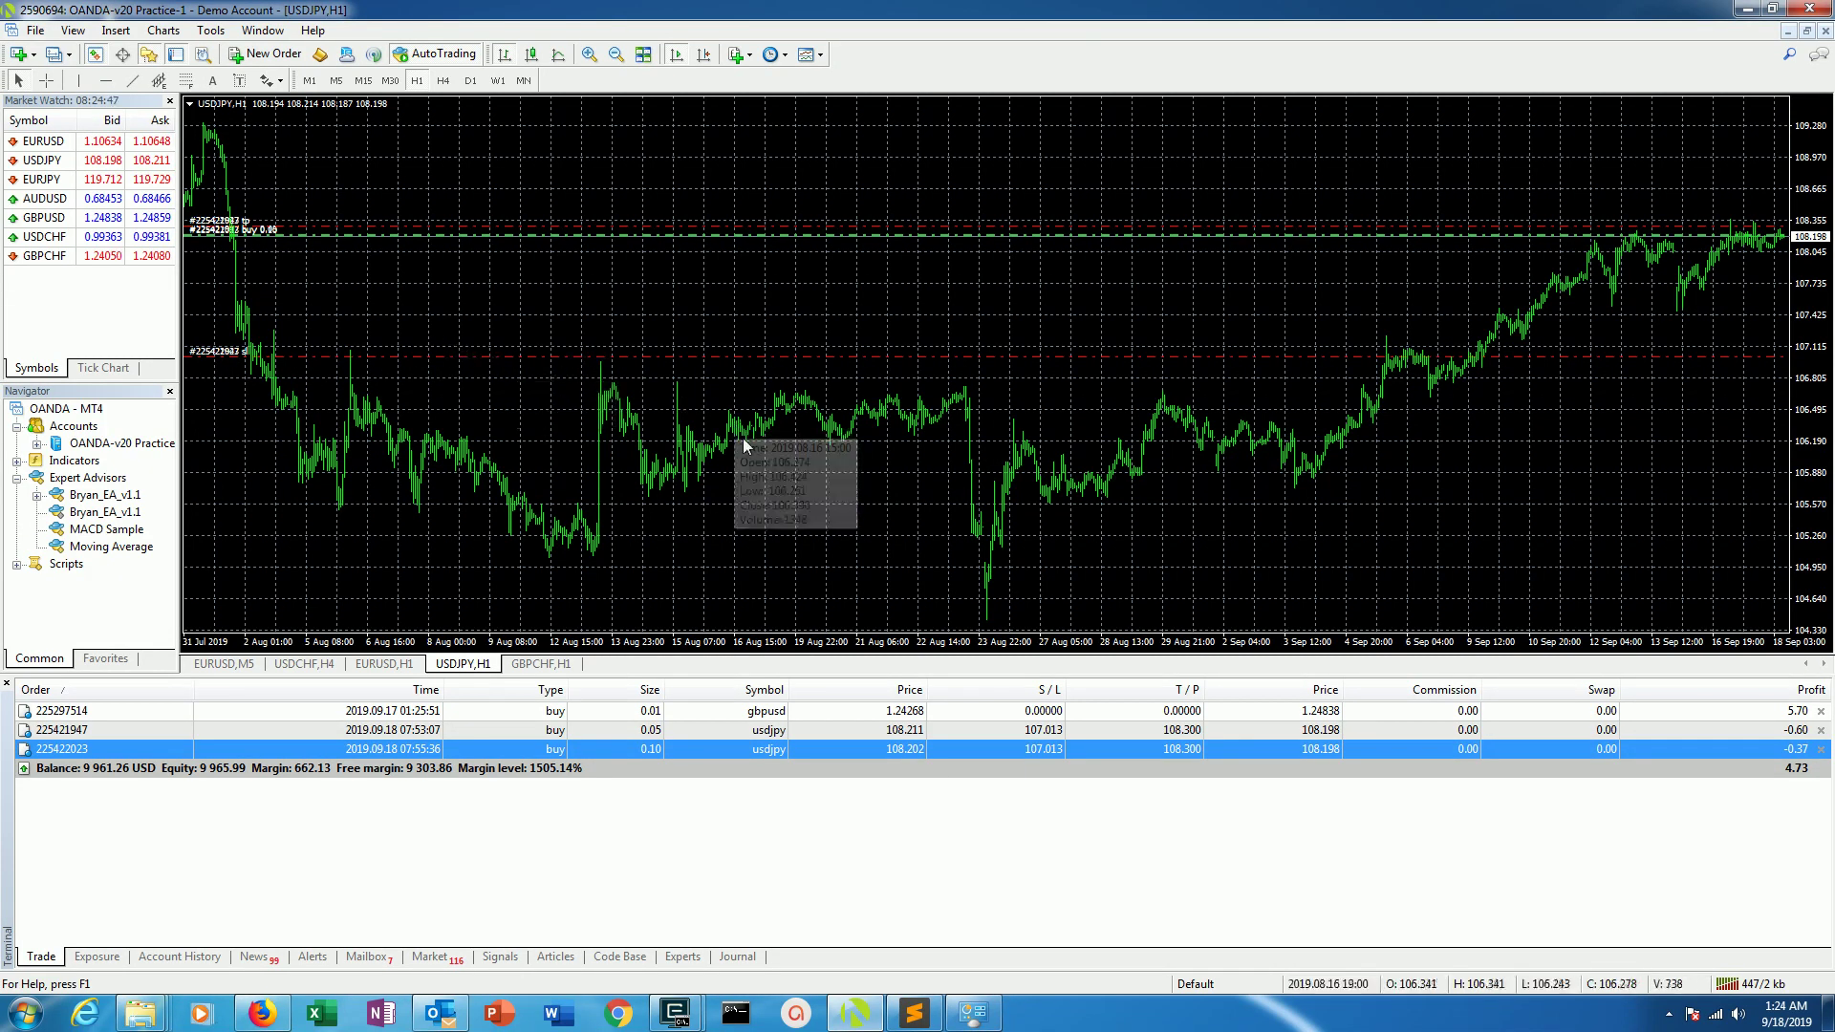
Step: Cycle through the GBPCHF H1, EURUSD H1, USDCHF H4 and EURUSD M5 charts, ending on USDJPY H1
left_click(550, 669)
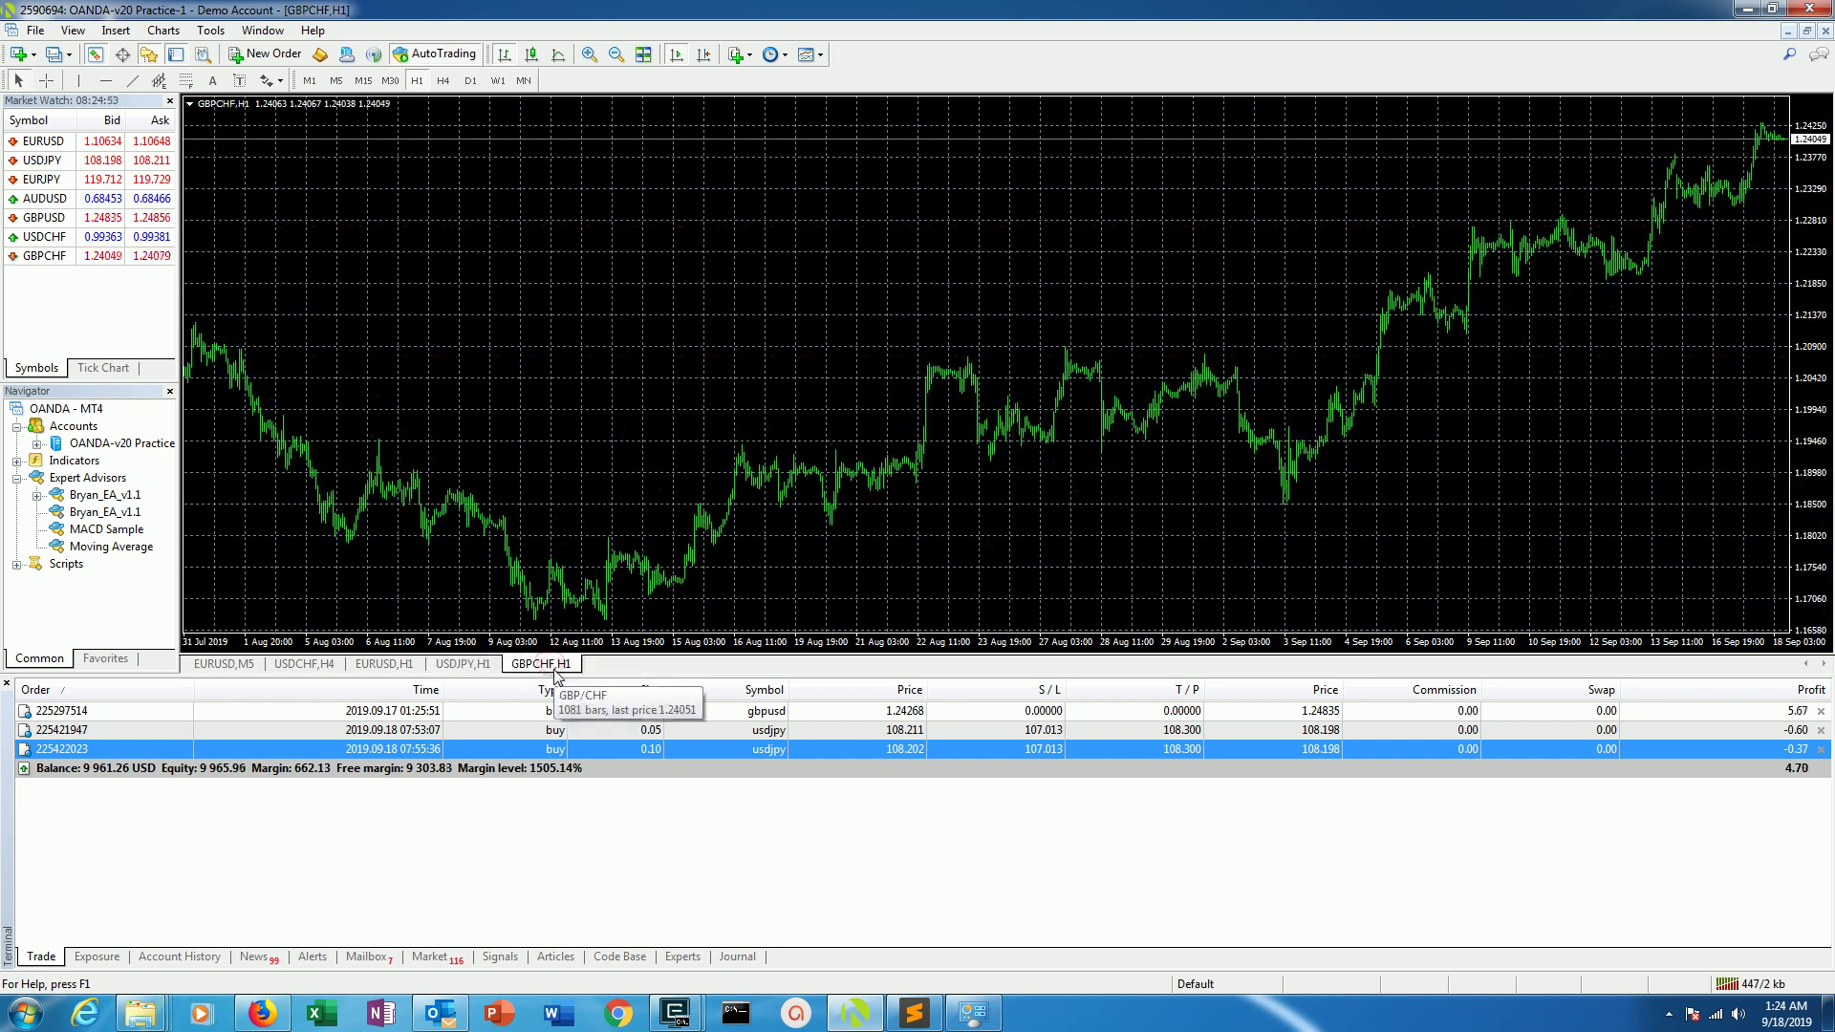
left_click(474, 663)
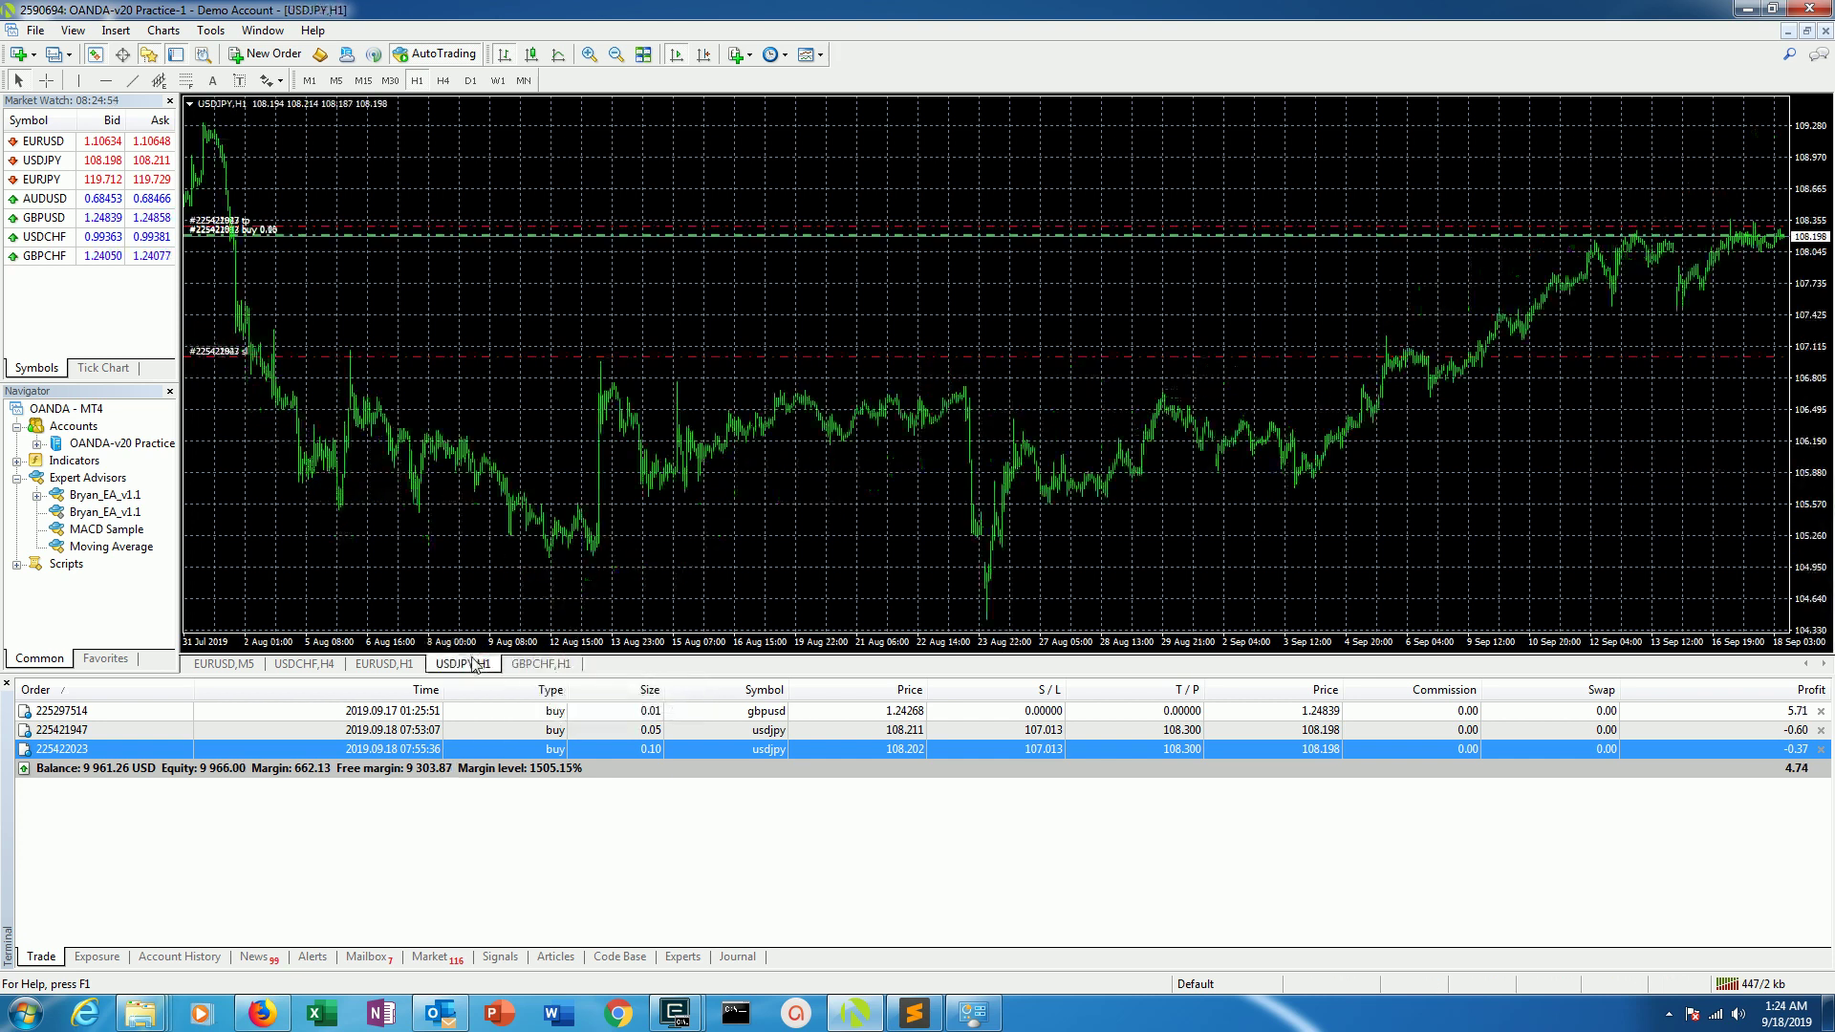
left_click(386, 665)
left_click(295, 666)
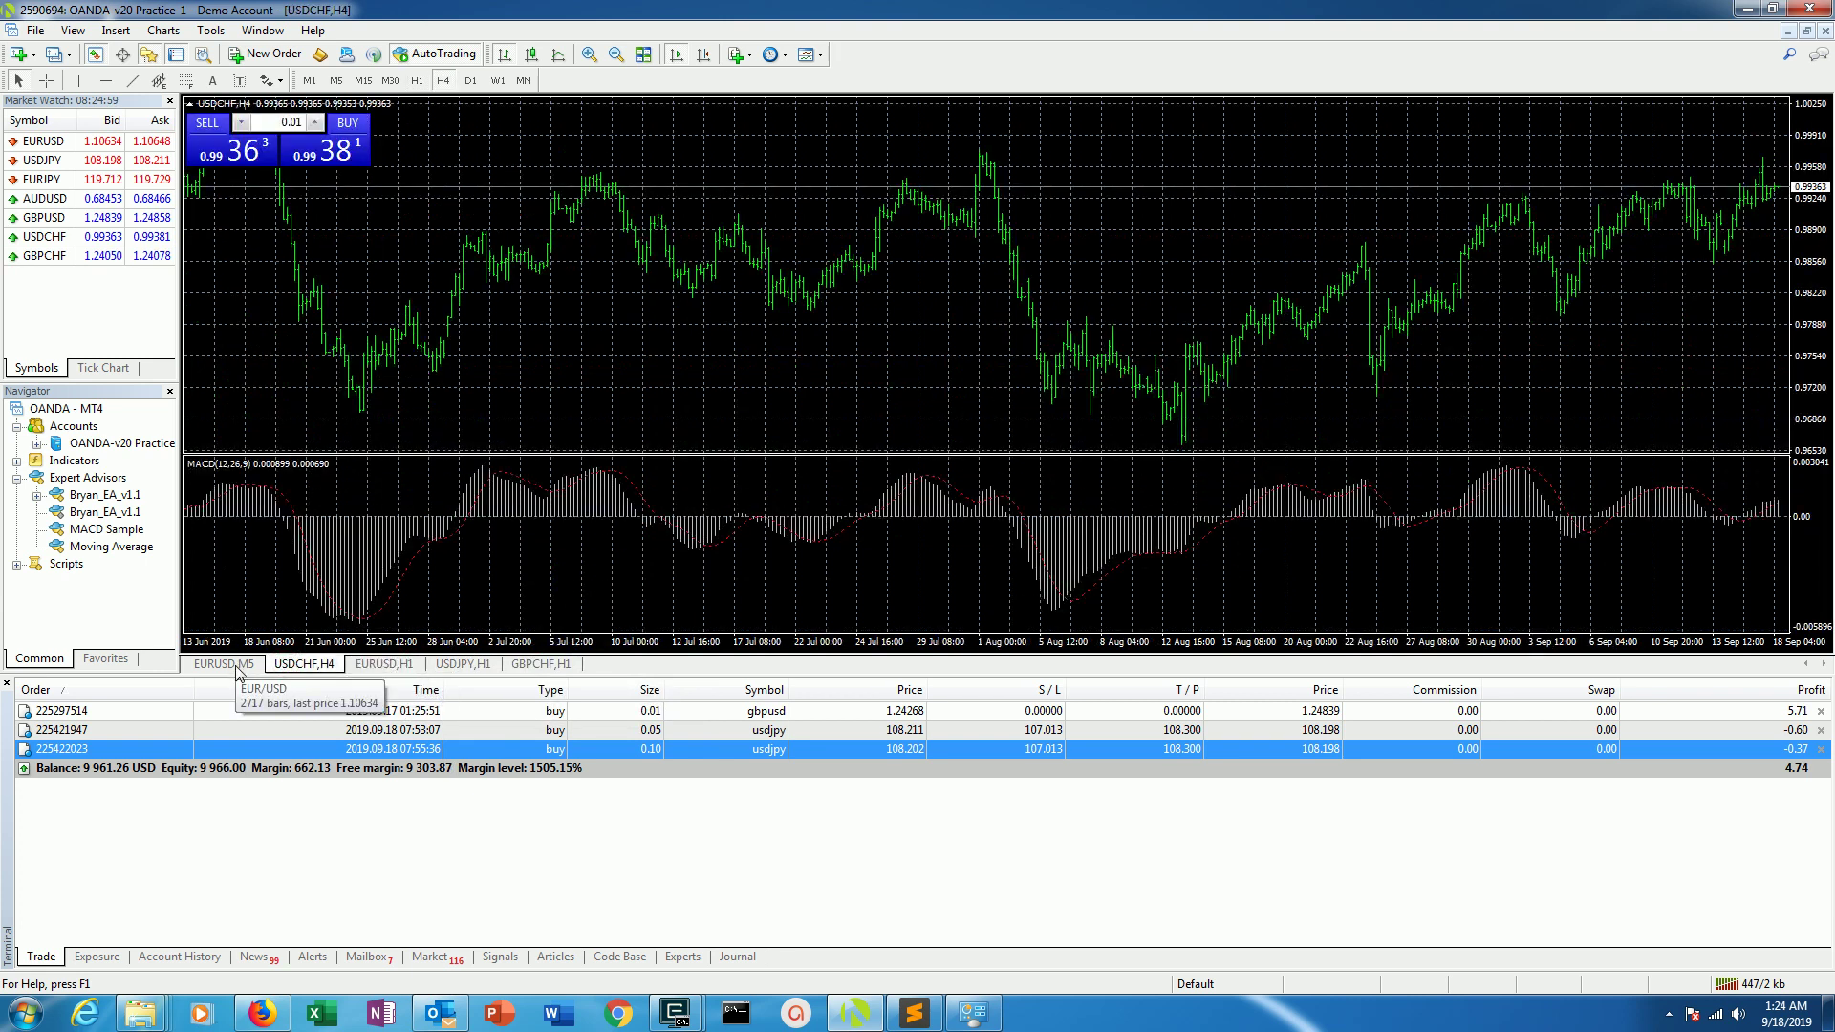
left_click(237, 665)
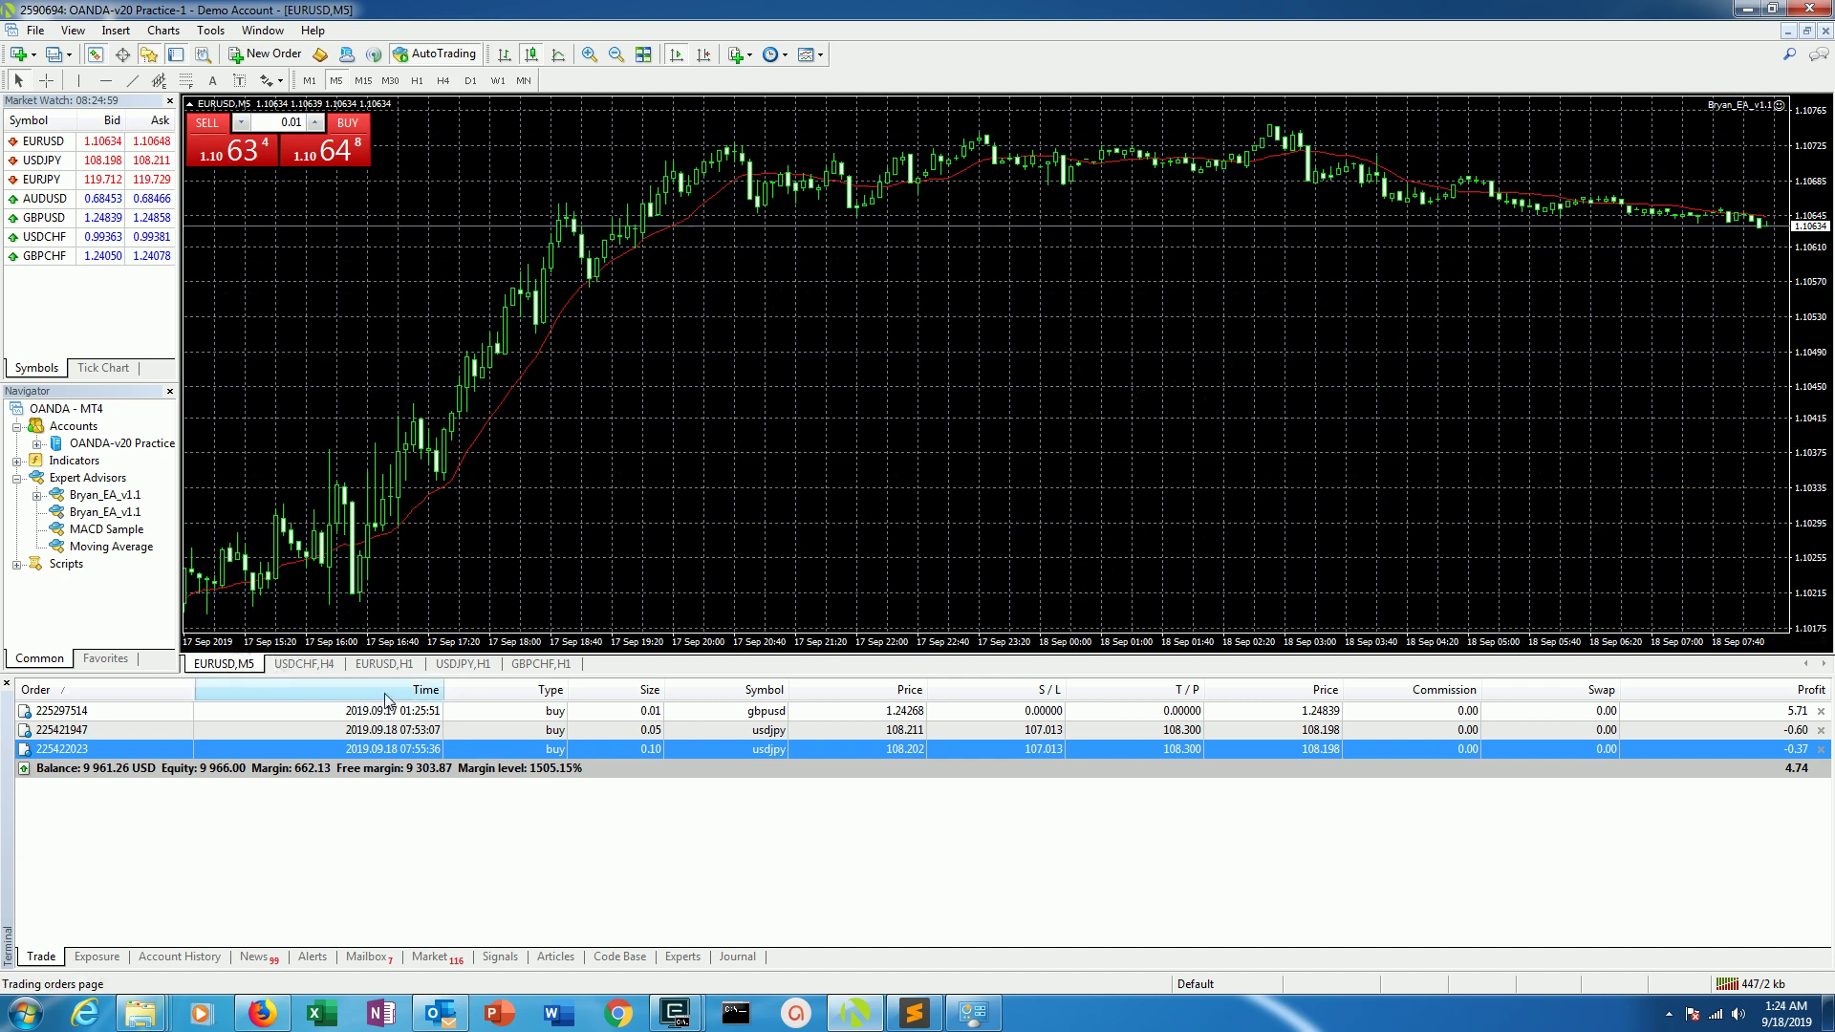
left_click(380, 665)
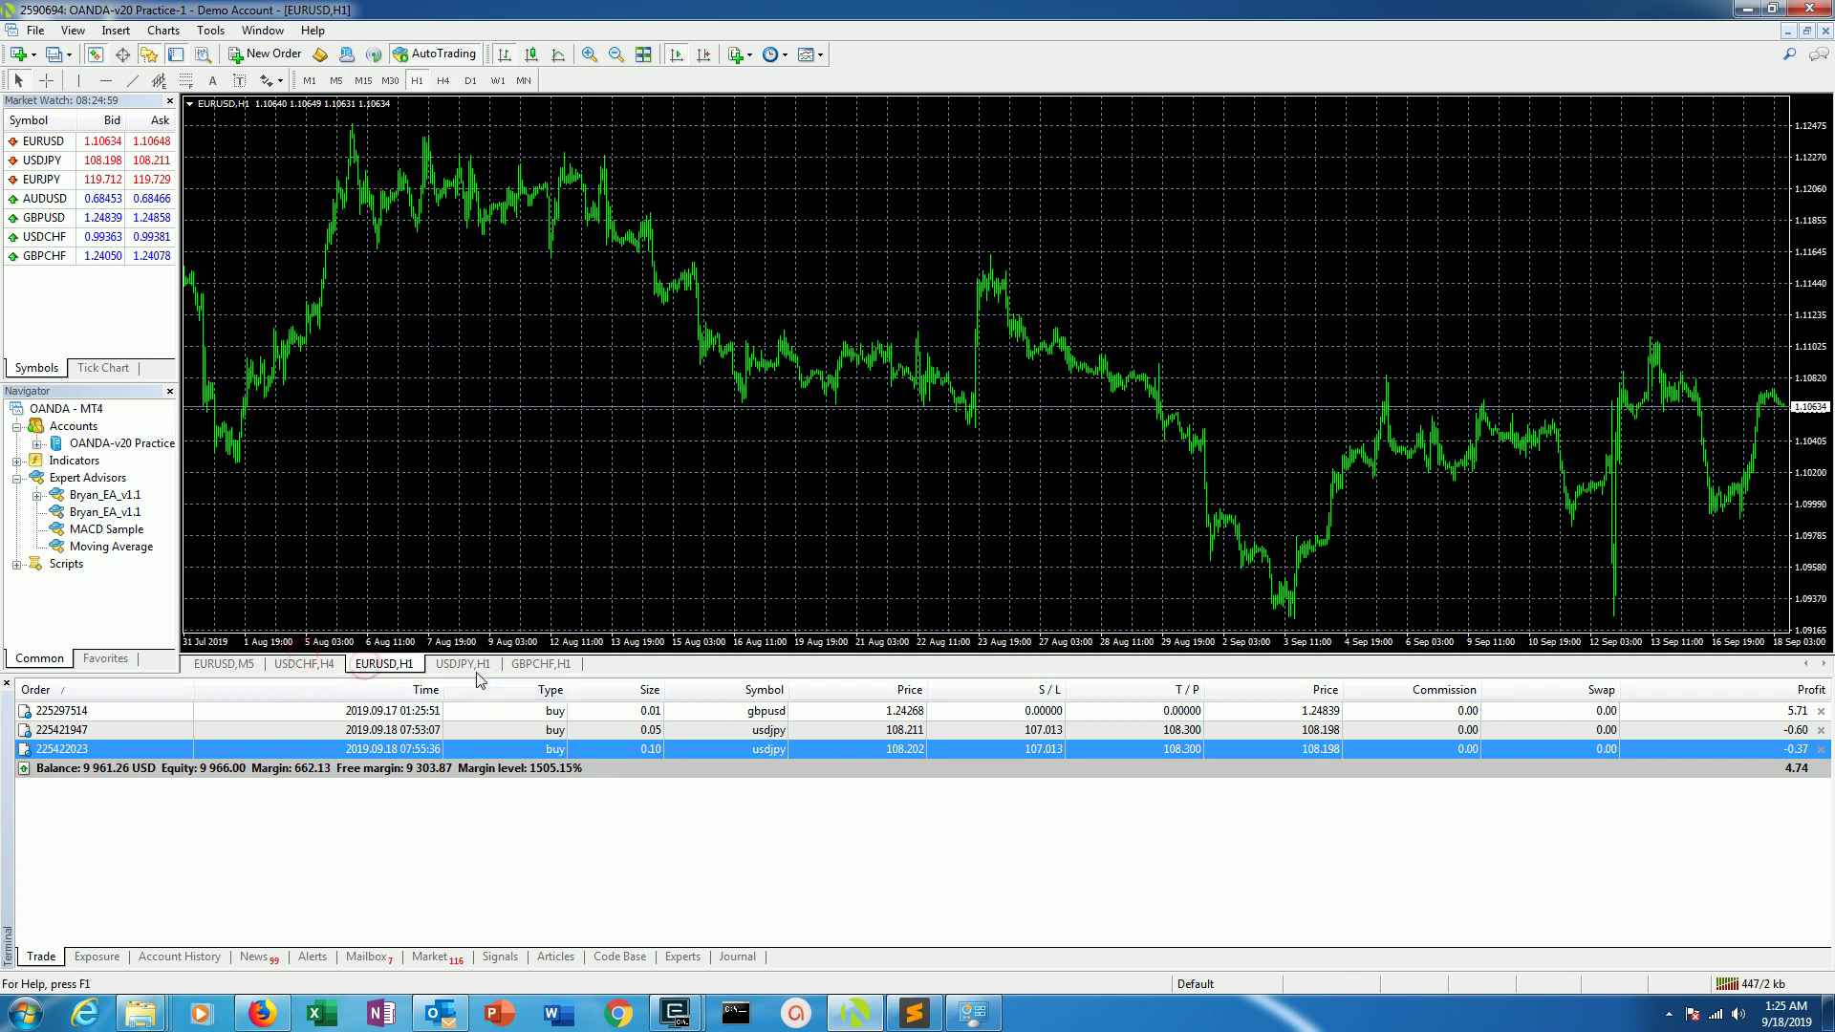
left_click(469, 665)
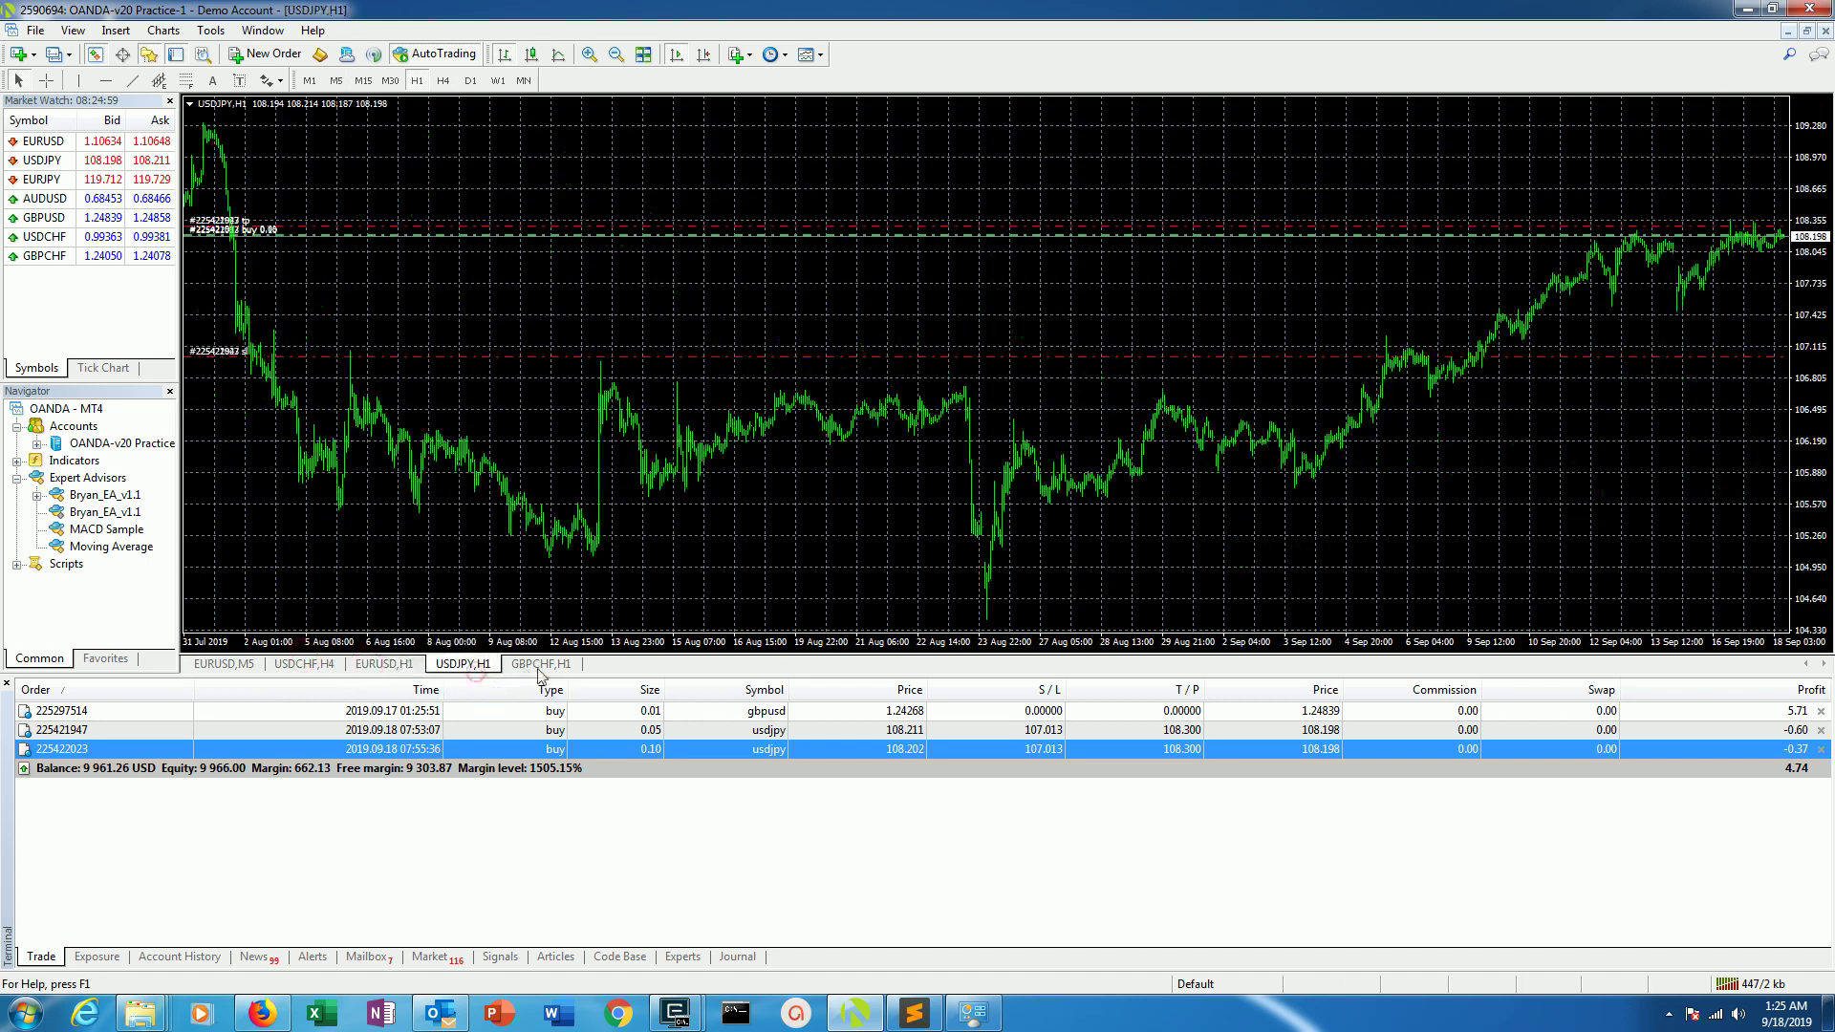
right_click(935, 801)
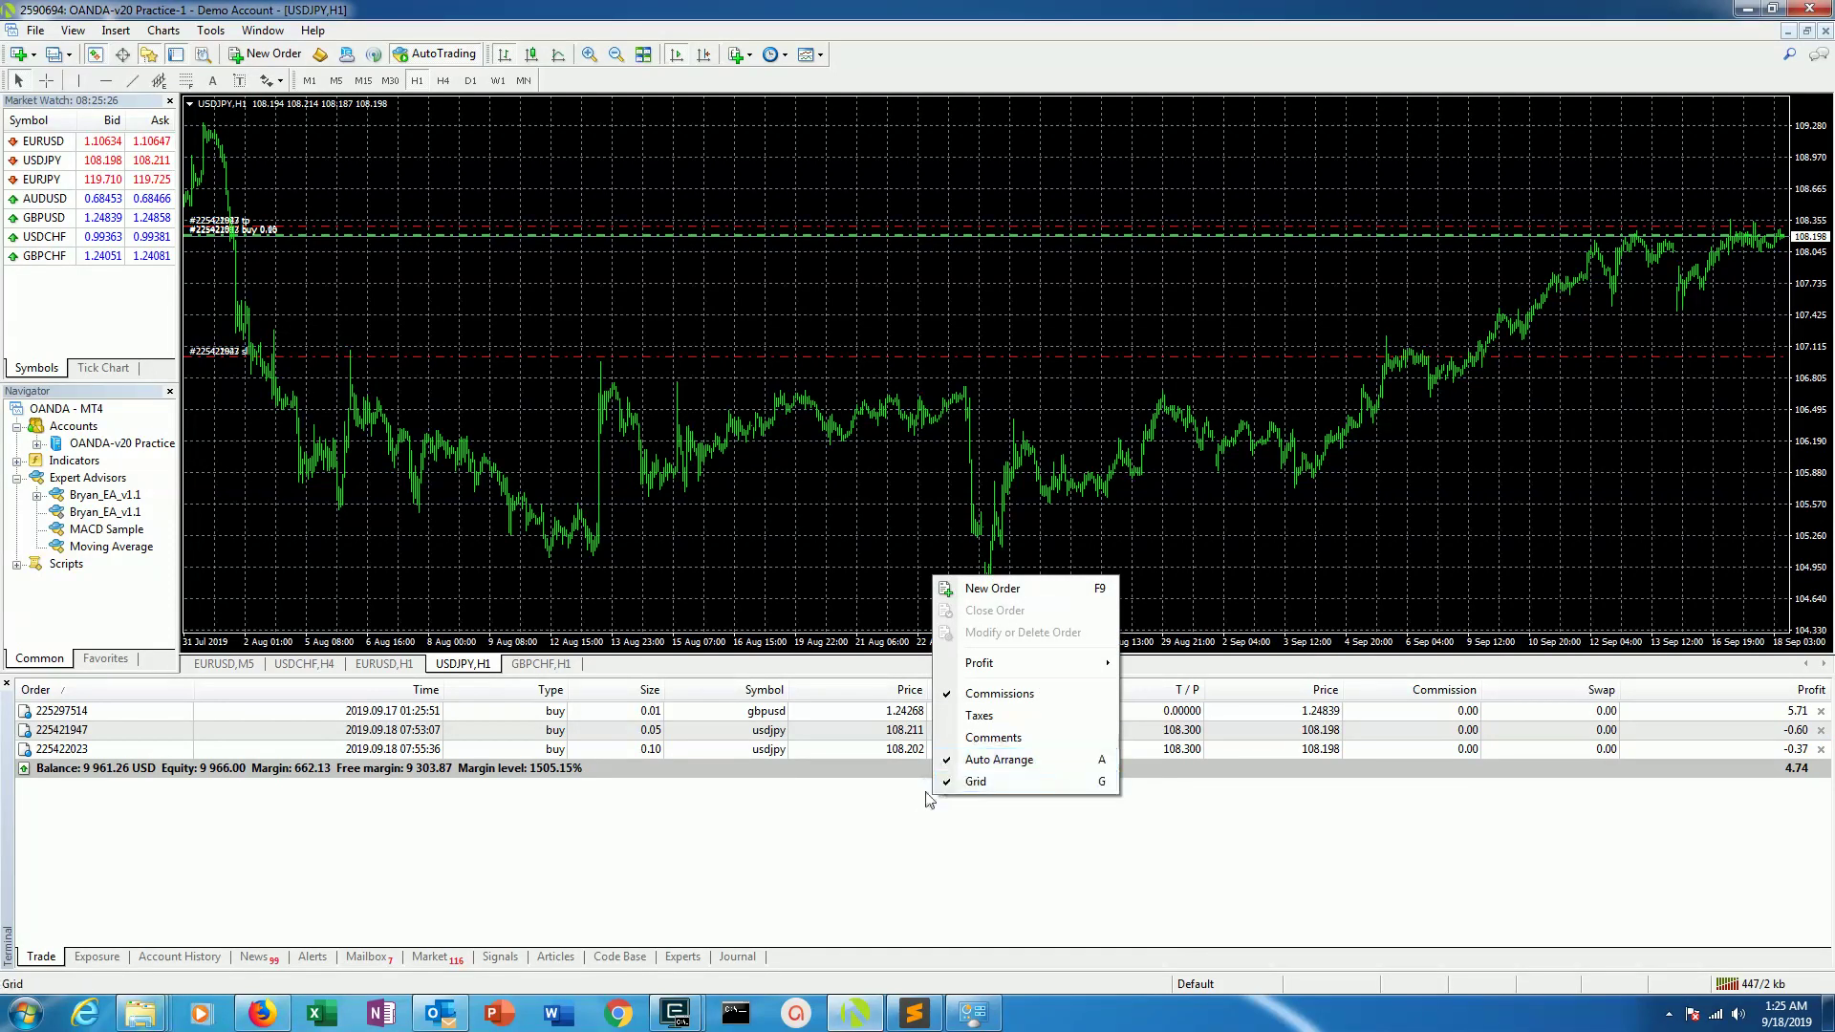
left_click(845, 832)
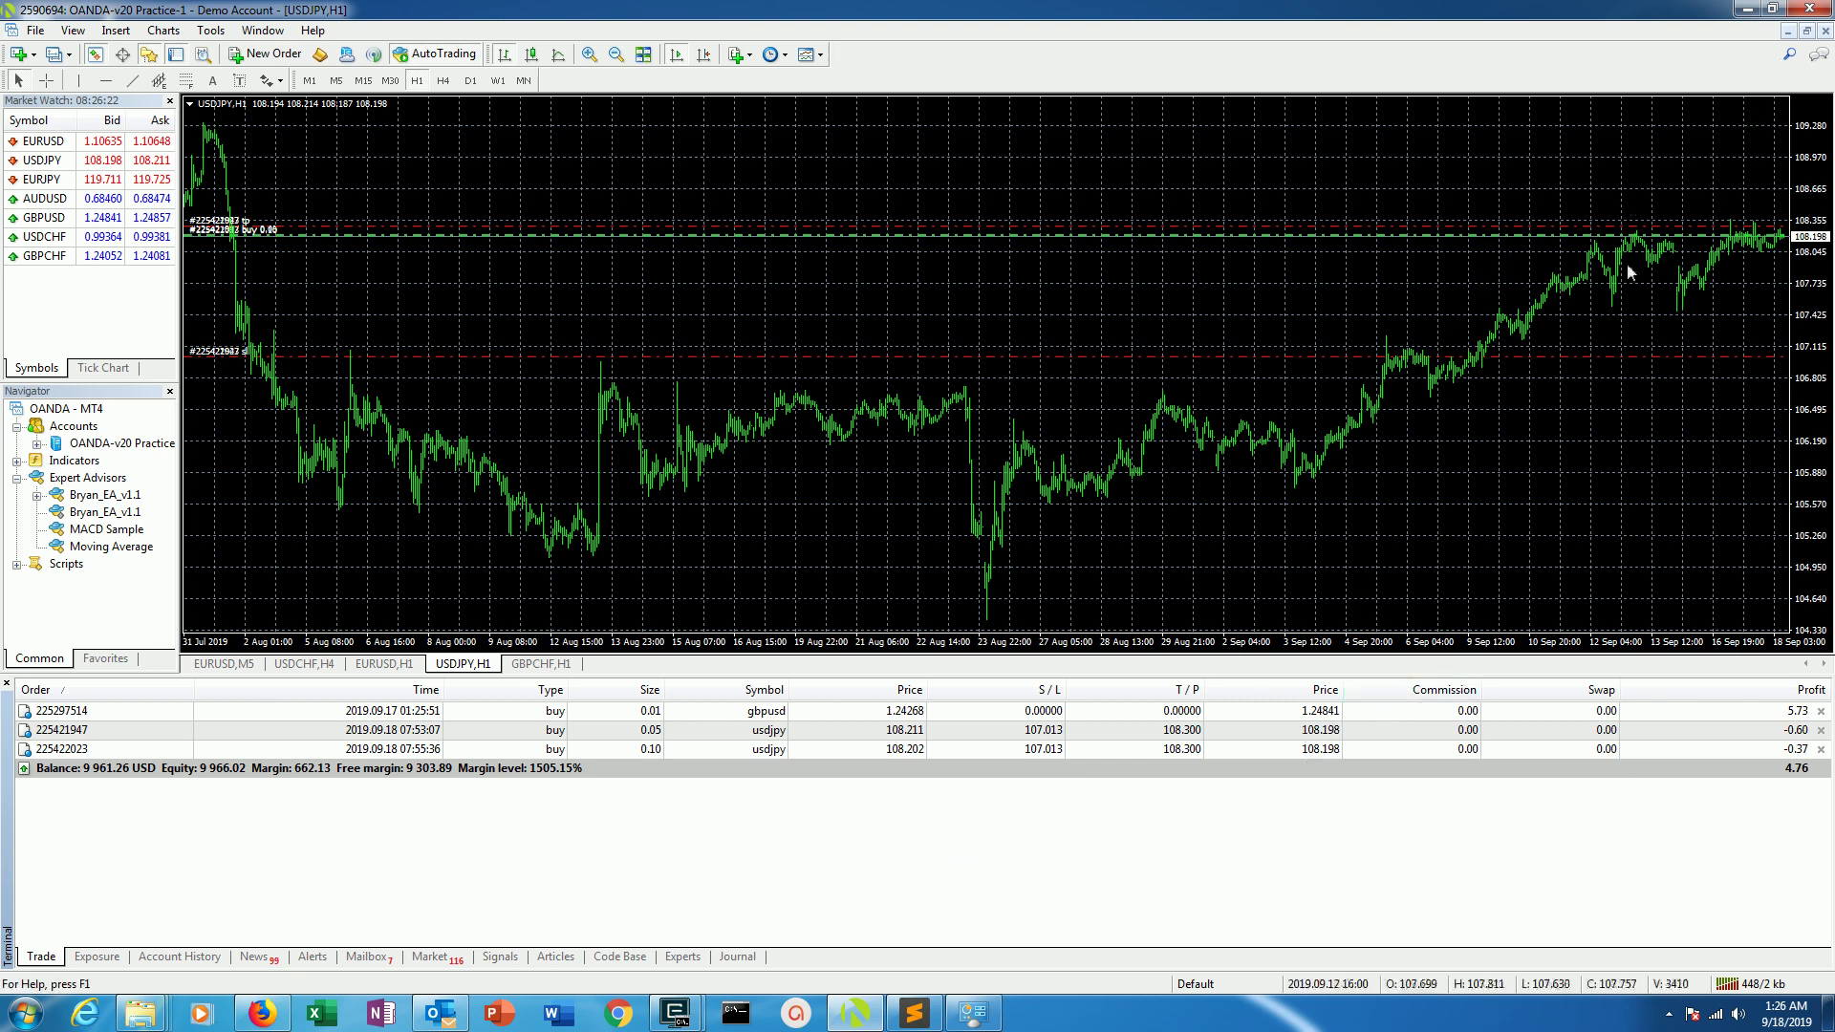
left_click(1668, 1013)
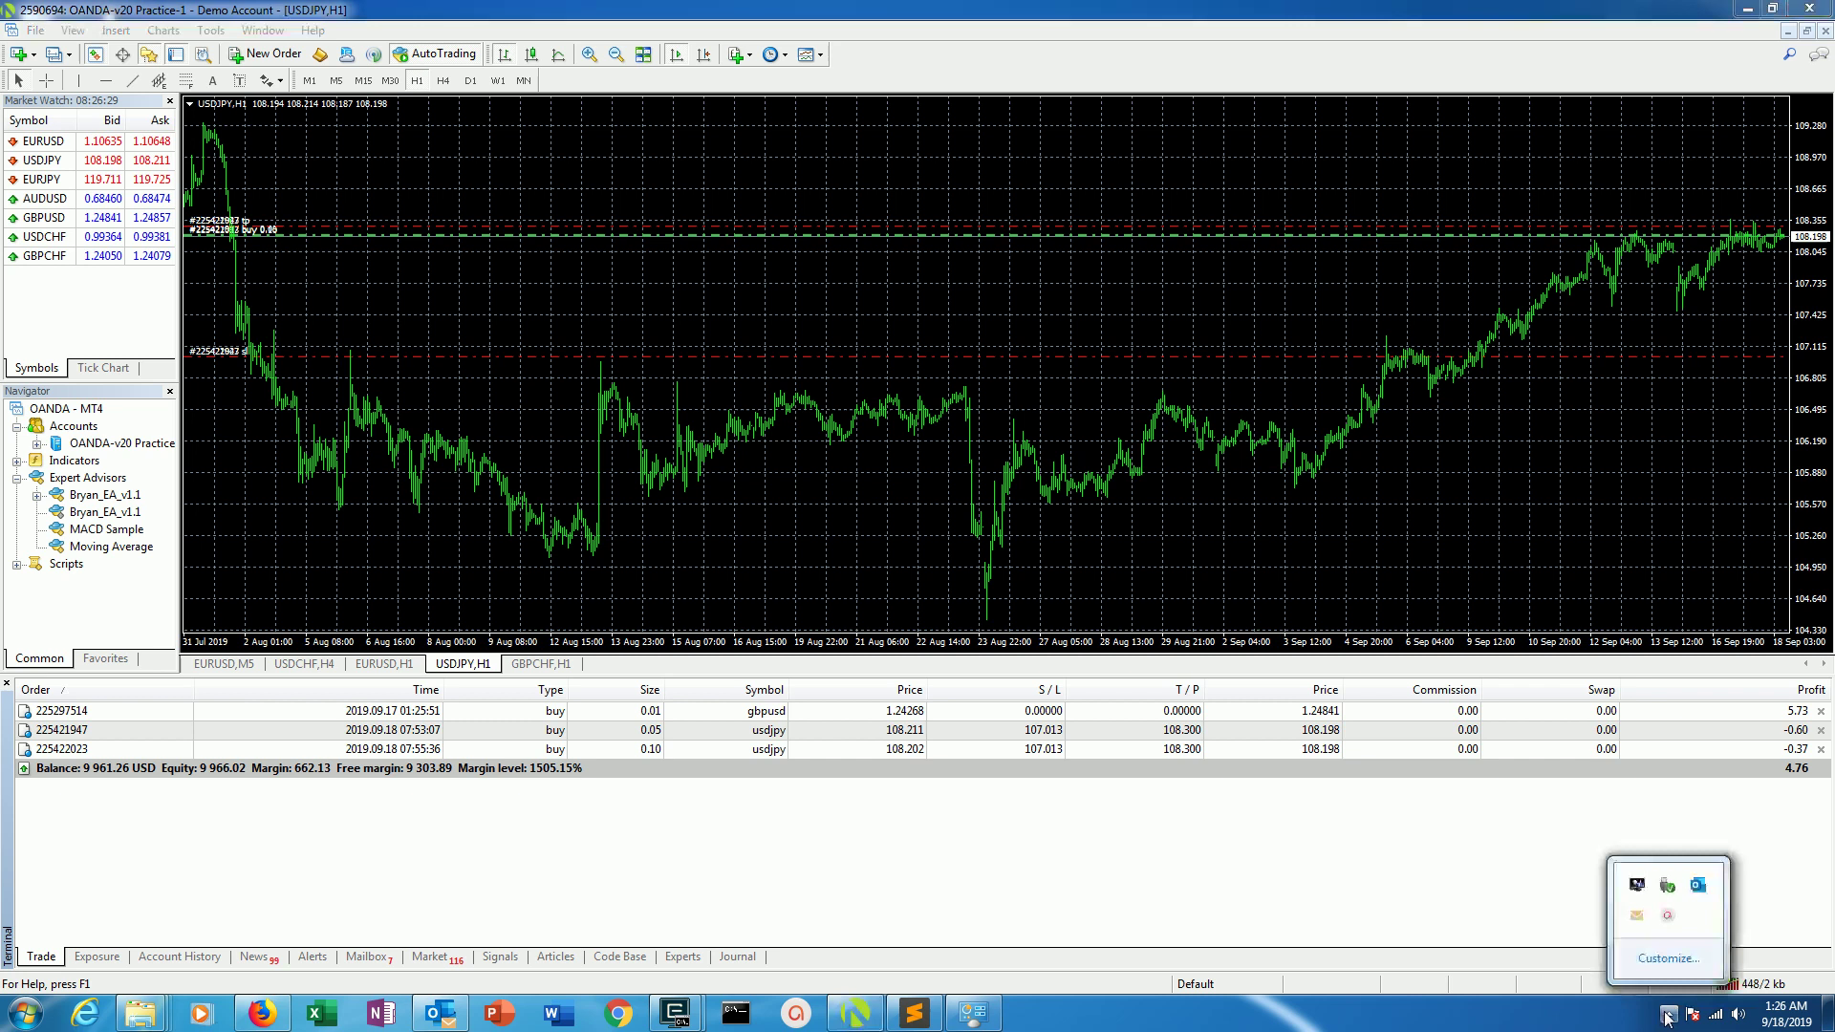
left_click(1668, 916)
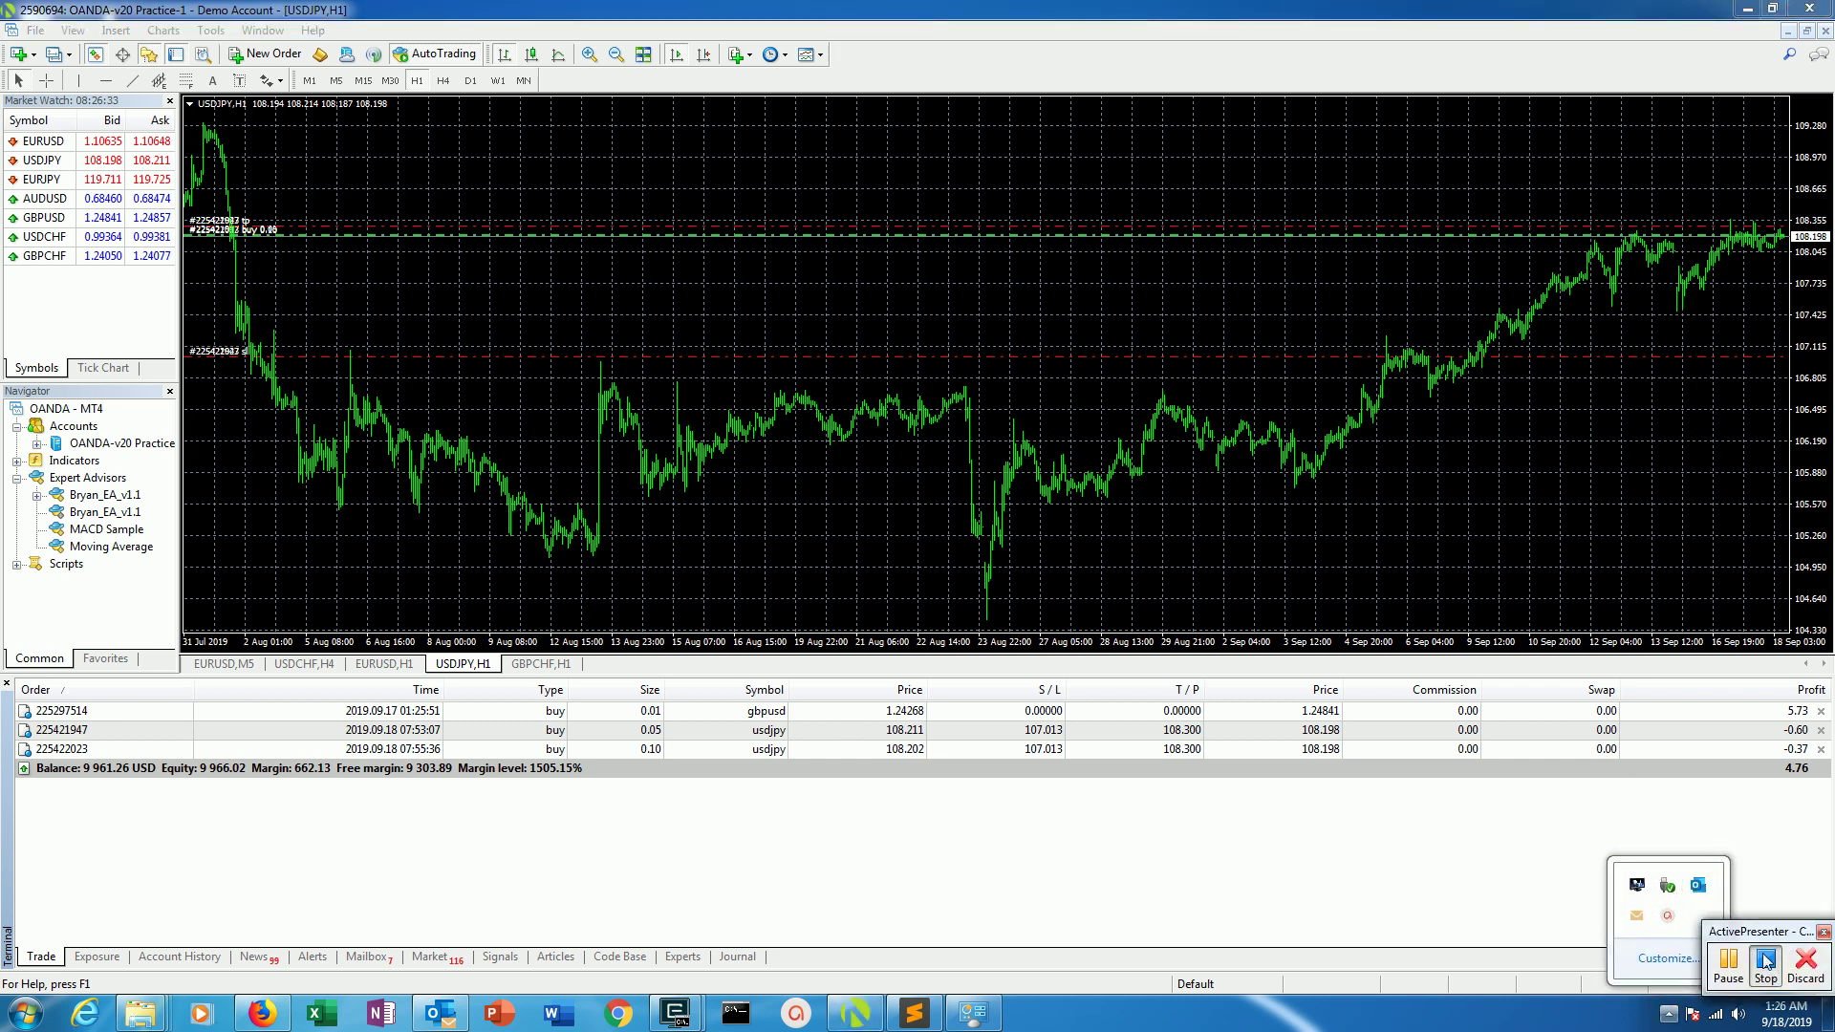